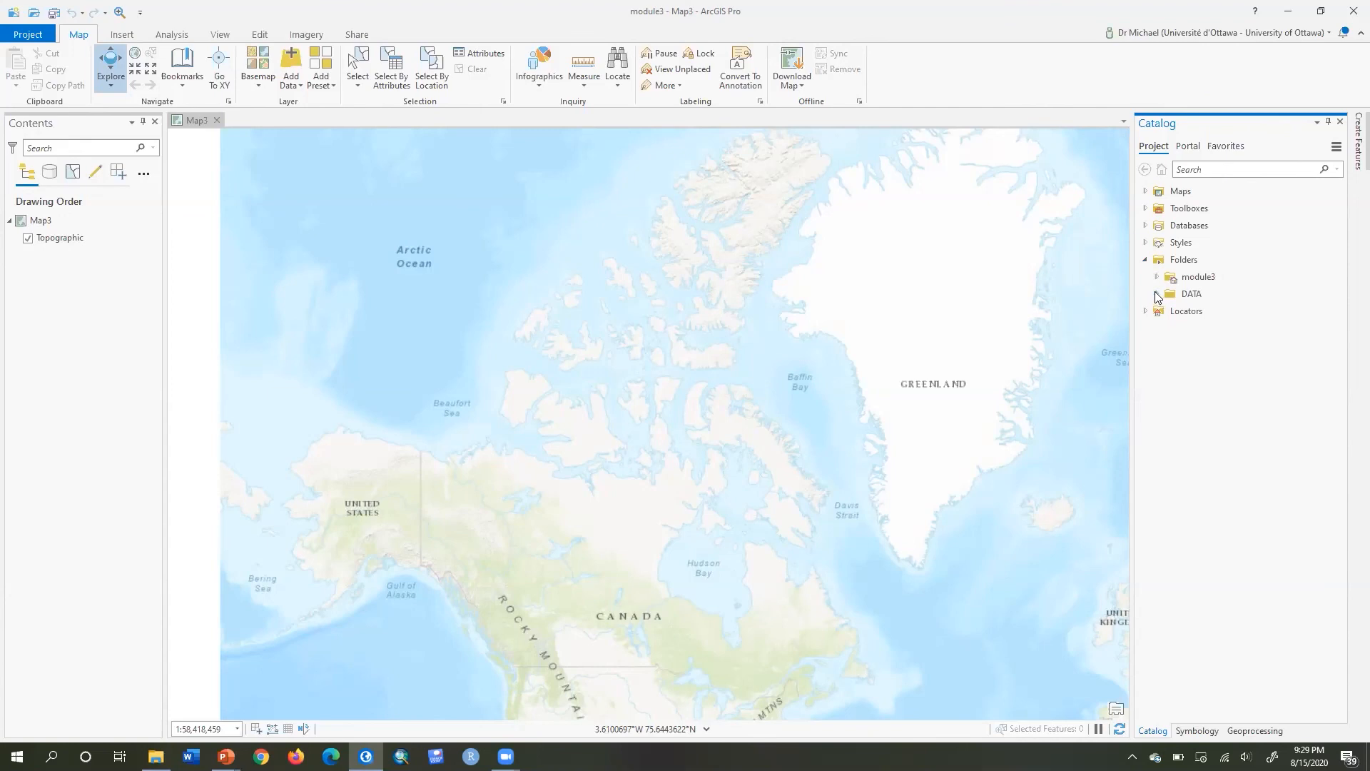
Add the POPULATION raster from OTTAWA.gdb in the DATA folder to the map.
click(1157, 294)
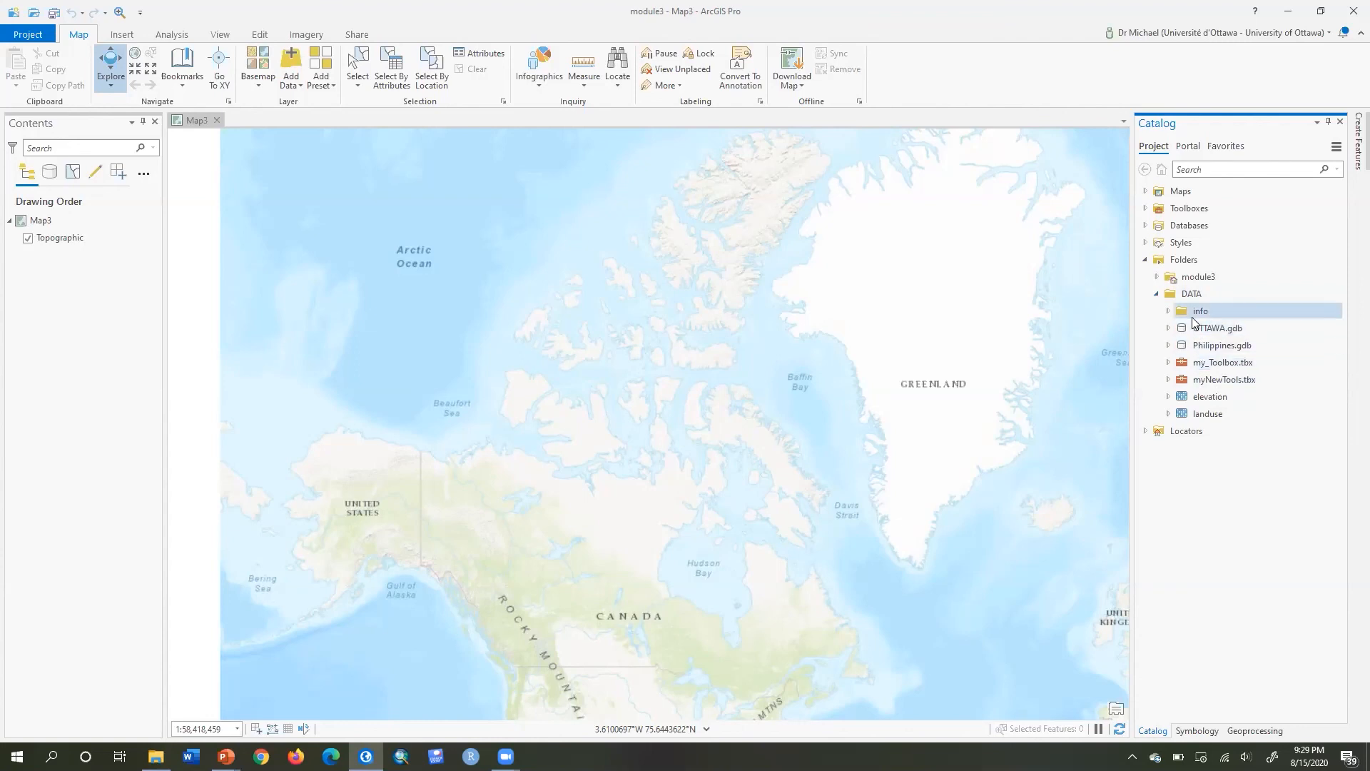
double_click(1206, 327)
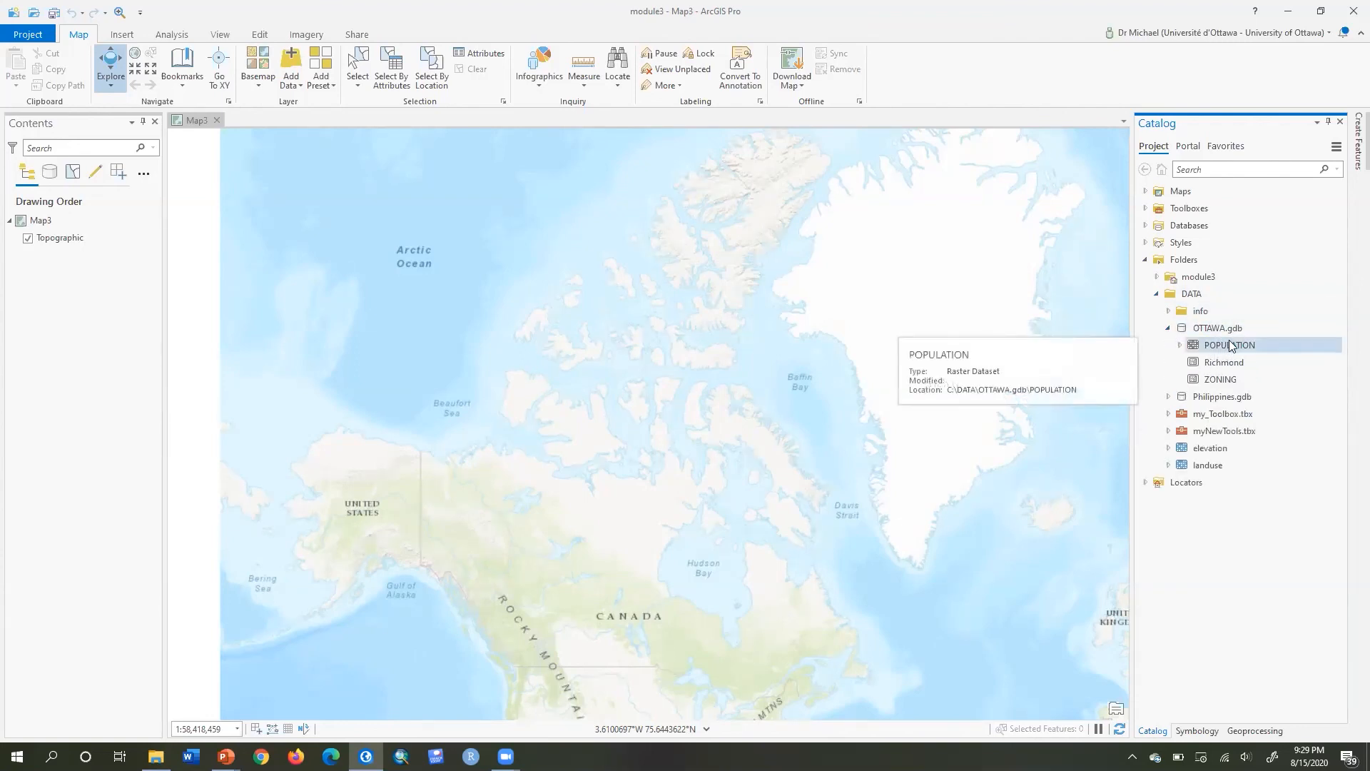
drag(1228, 345, 687, 586)
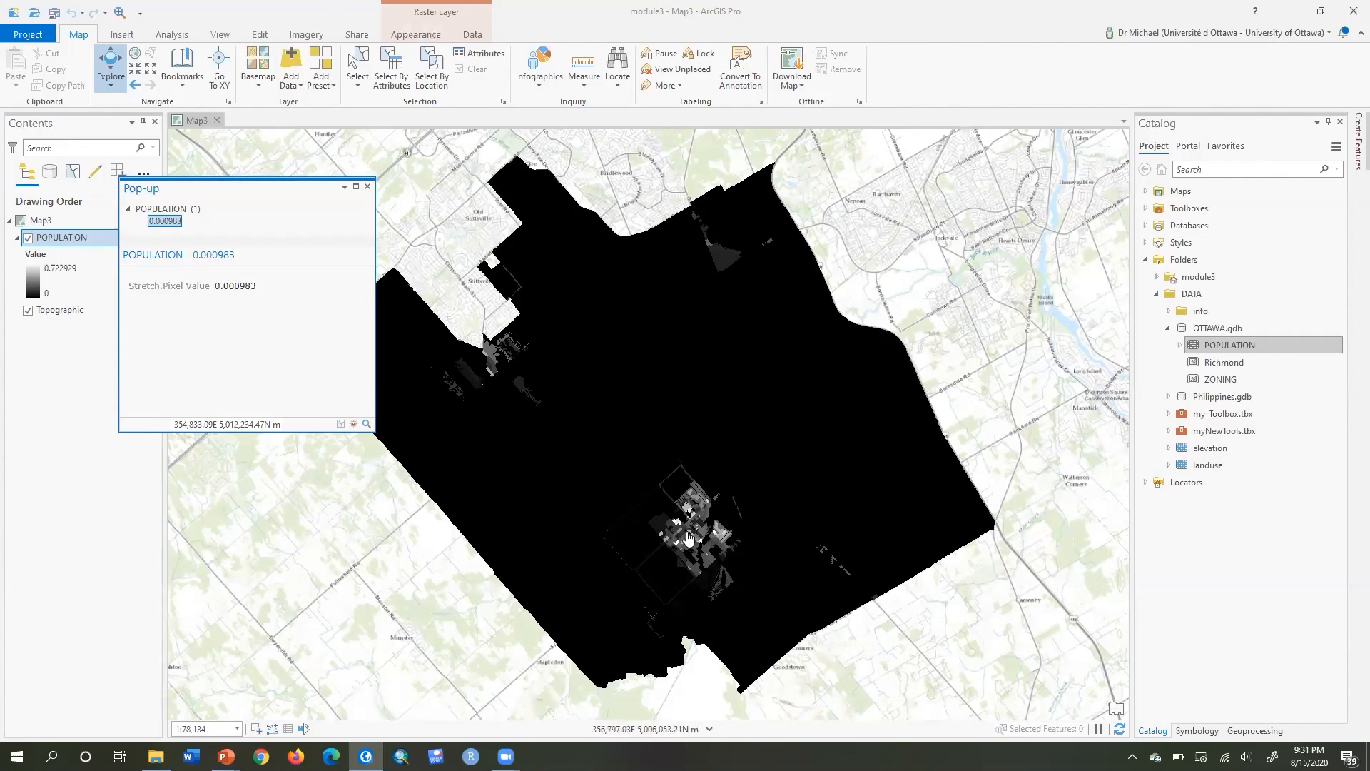
Inspect the pixel value of a bright cell in the southern population cluster, then dismiss the result.
scroll(689, 537, up, 4)
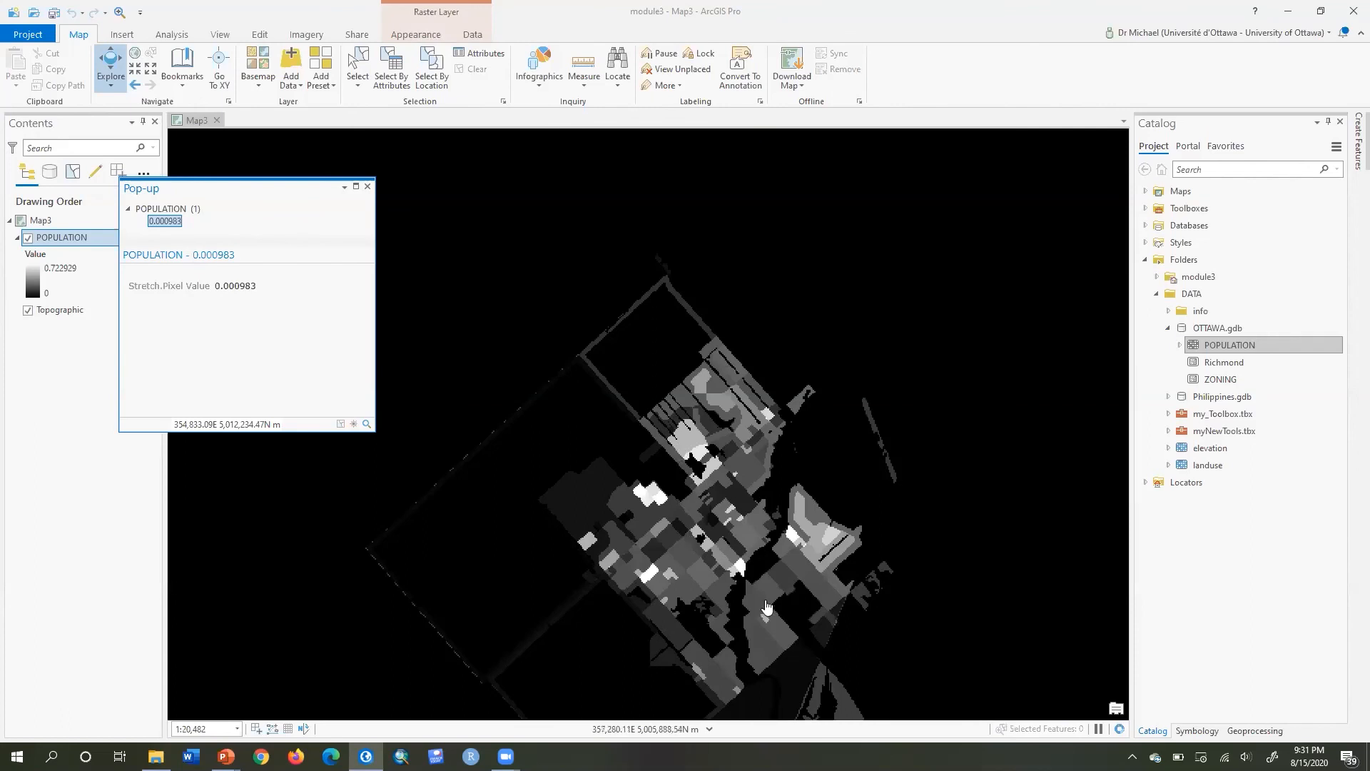
click(743, 571)
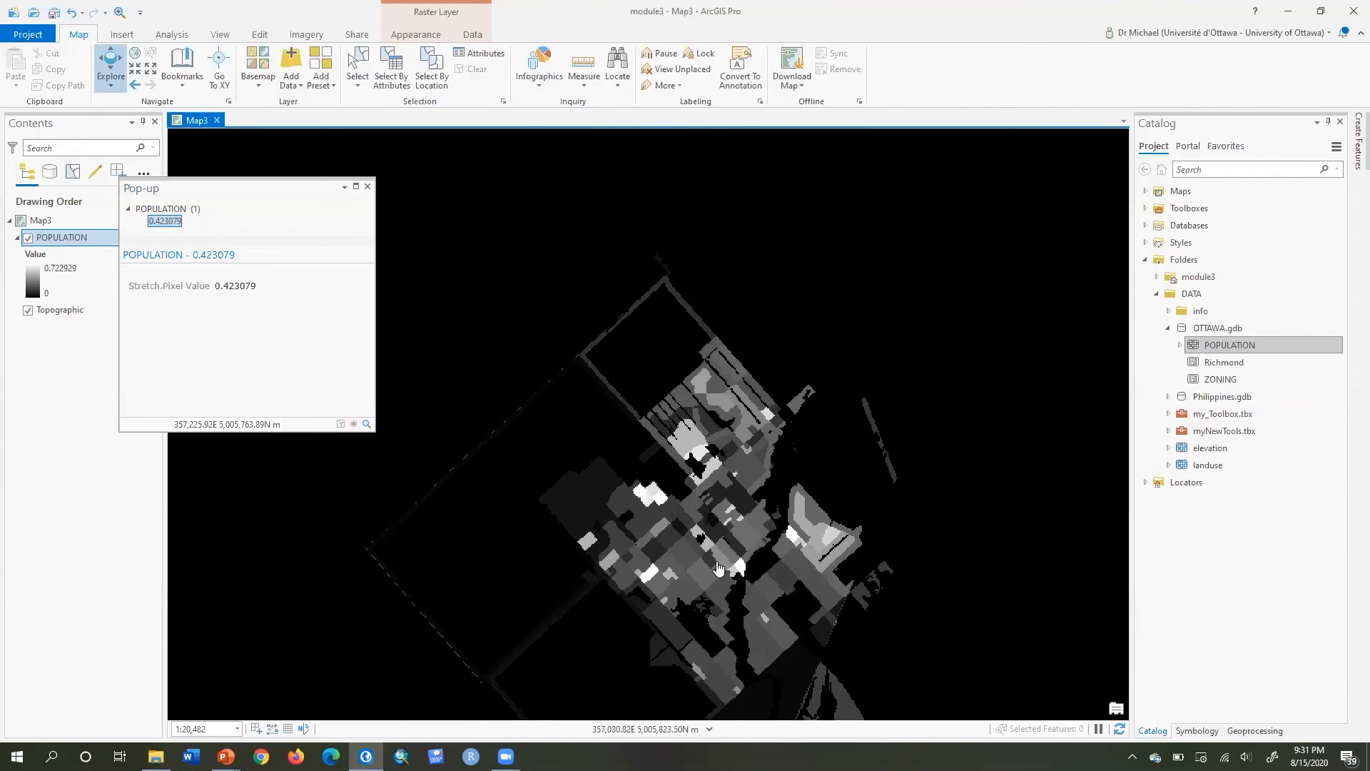
click(368, 188)
click(368, 188)
scroll(722, 549, down, 5)
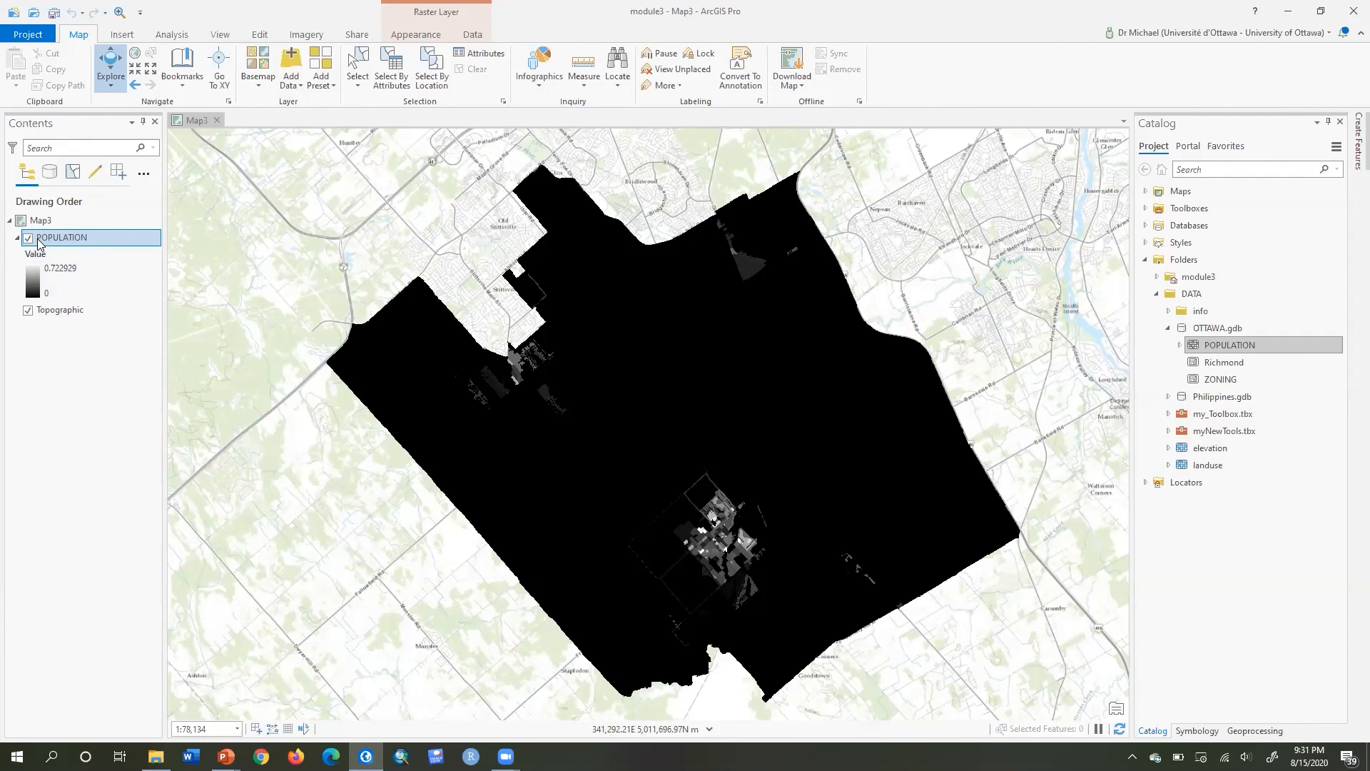
Symbolize the POPULATION layer with Stretch and a continuous light-to-dark red color scheme.
click(428, 33)
click(334, 85)
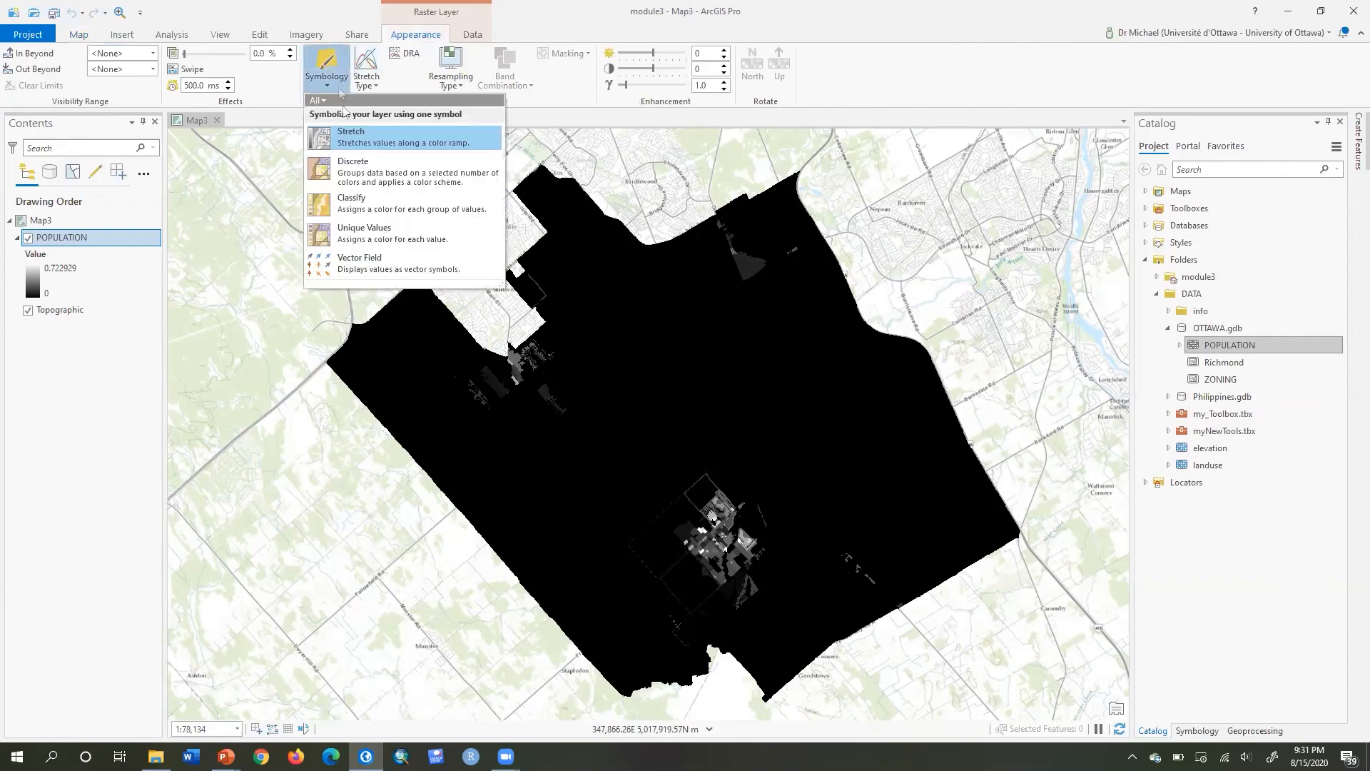
click(351, 139)
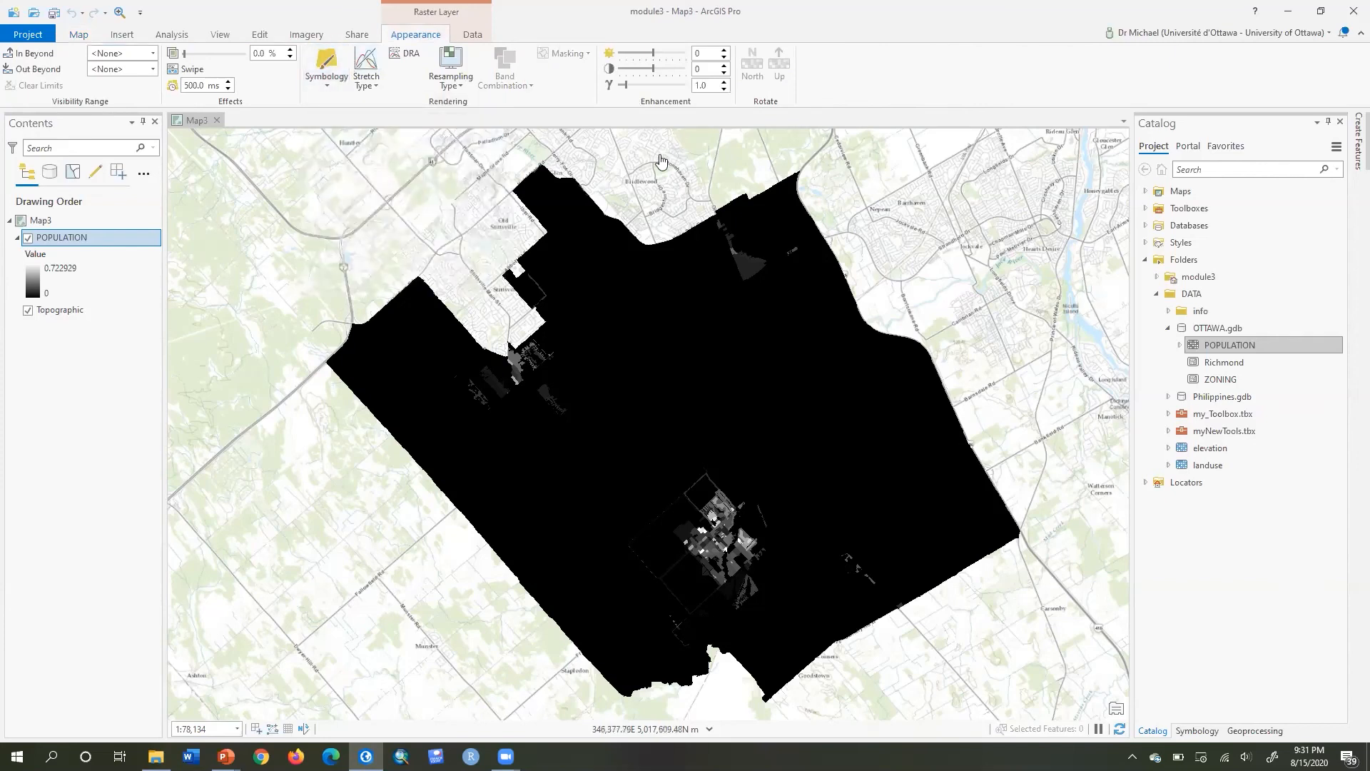
click(1336, 237)
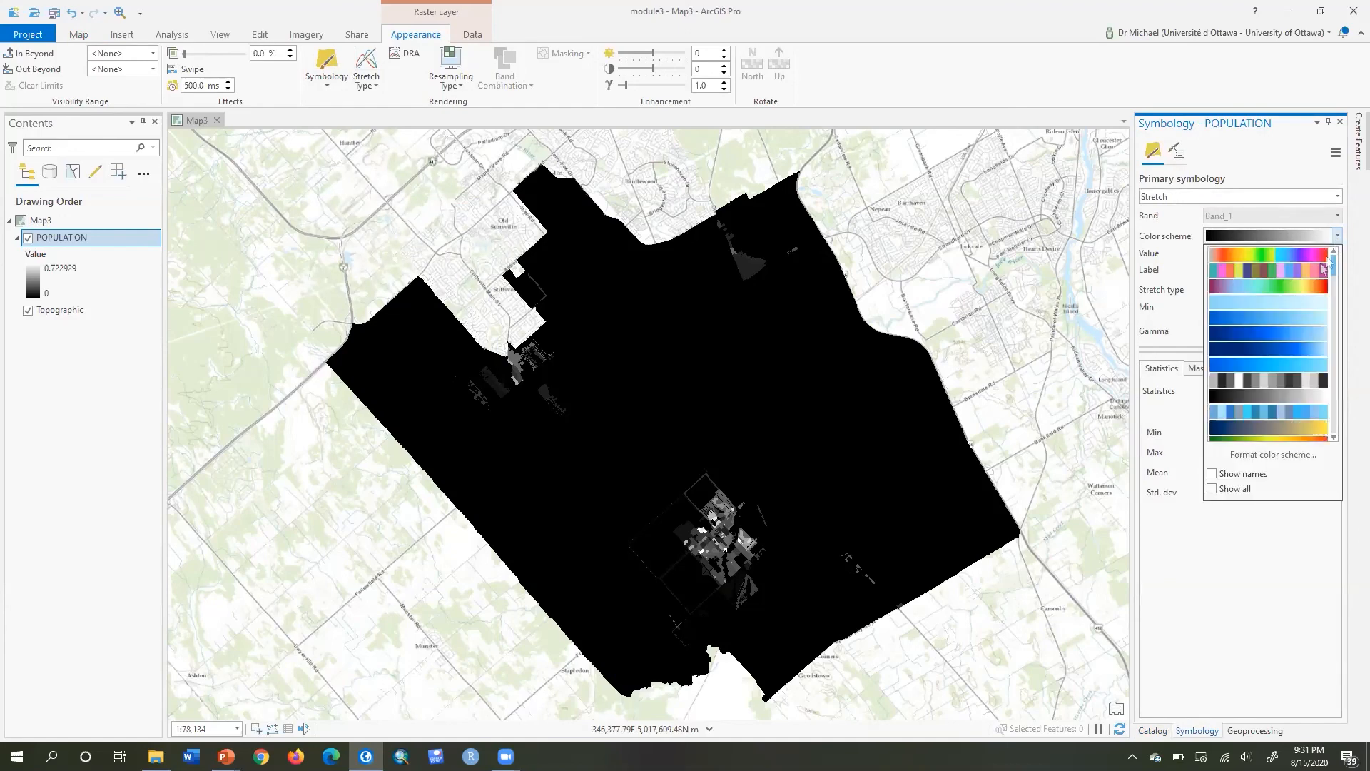
click(1287, 257)
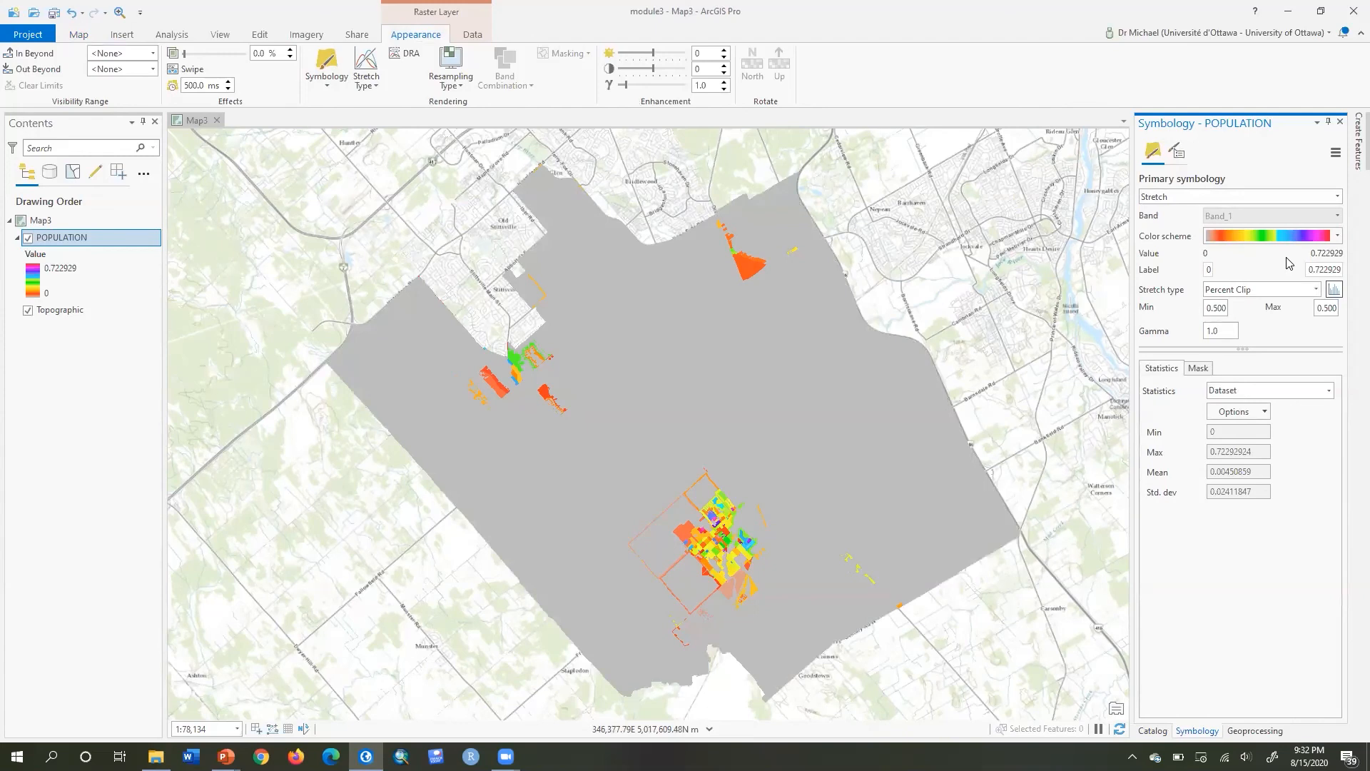
click(1338, 237)
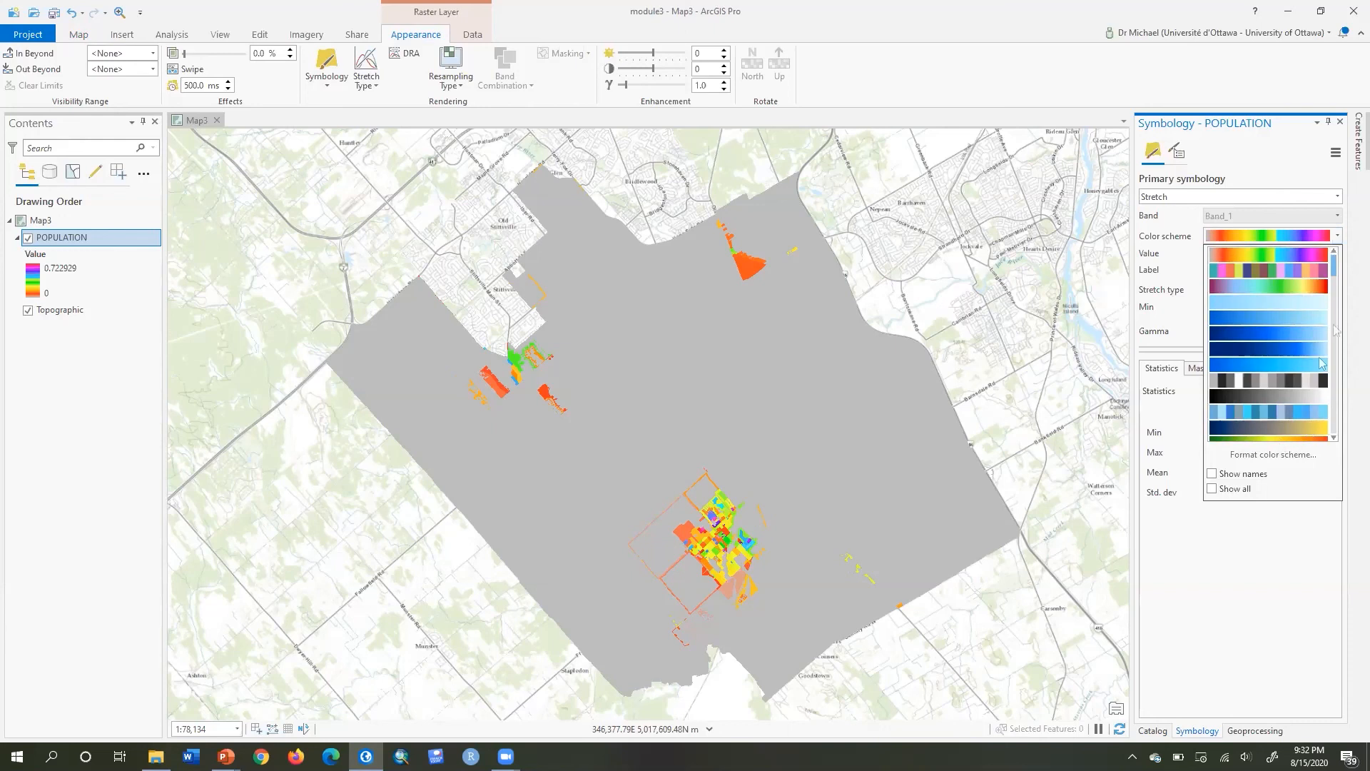
drag(1333, 270, 1335, 435)
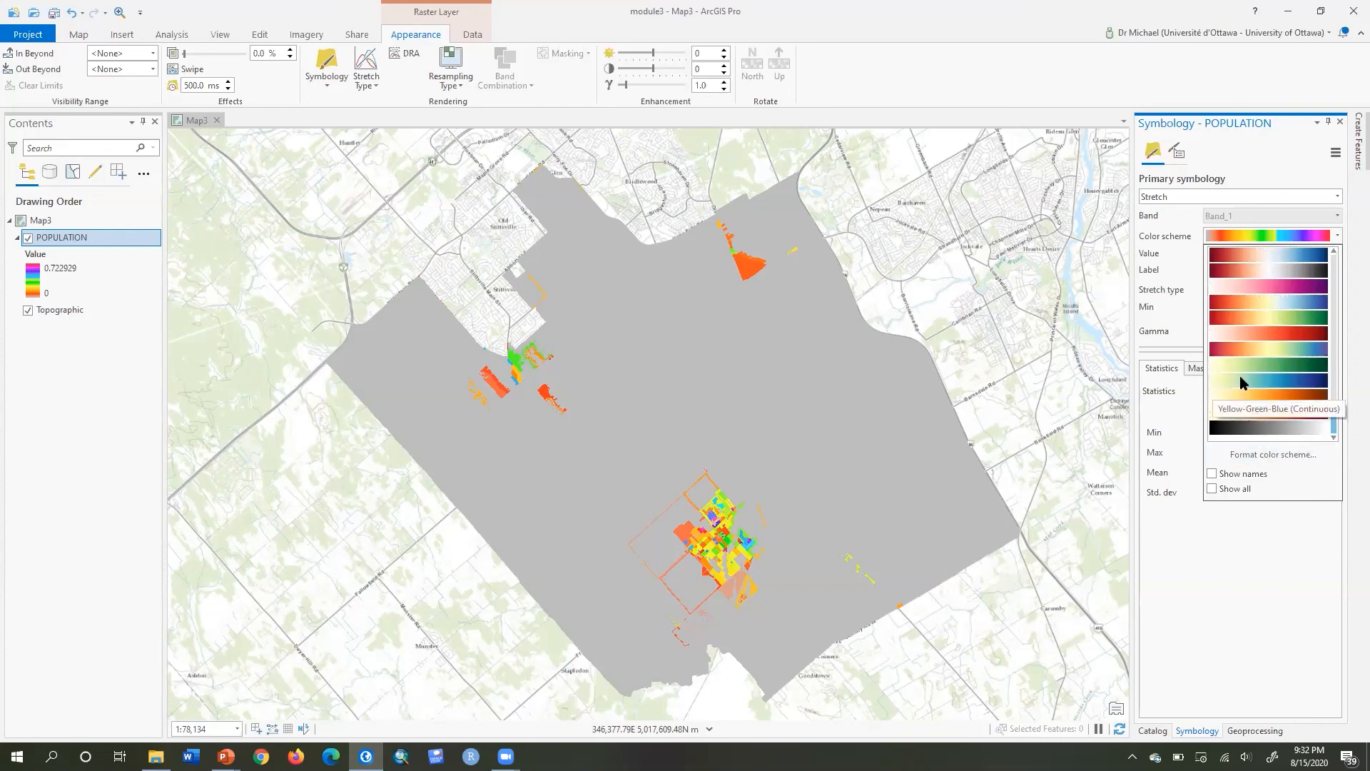
click(1223, 332)
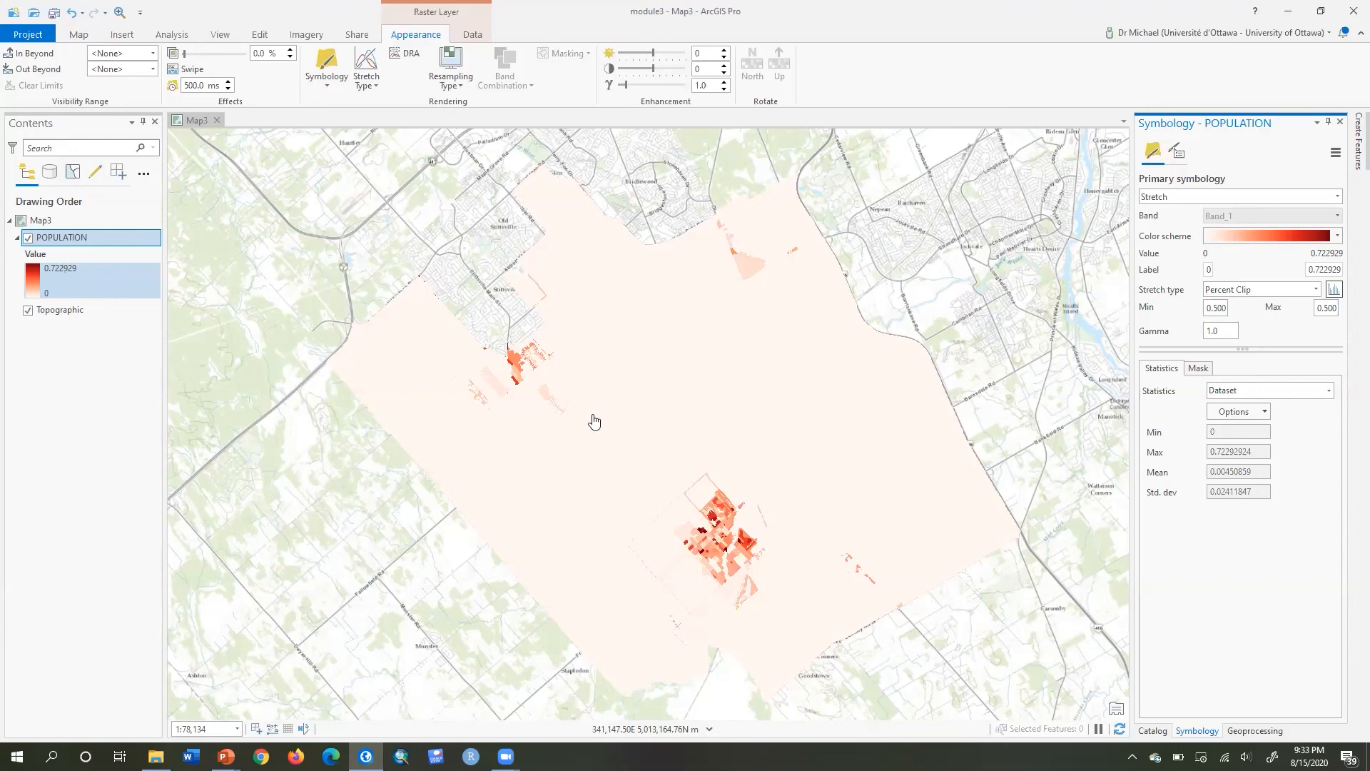
Create a new toolbox named G5 inside OTTAWA.gdb.
click(1153, 730)
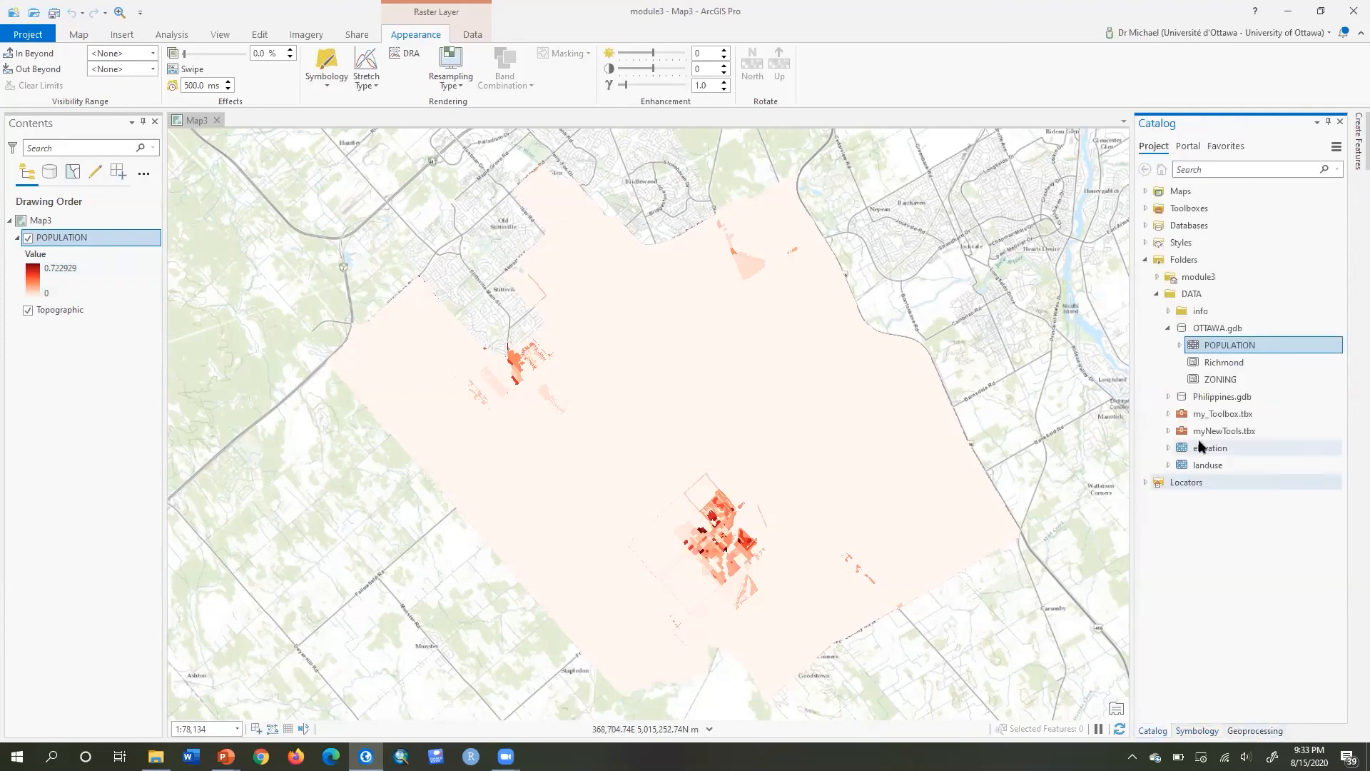
click(1200, 432)
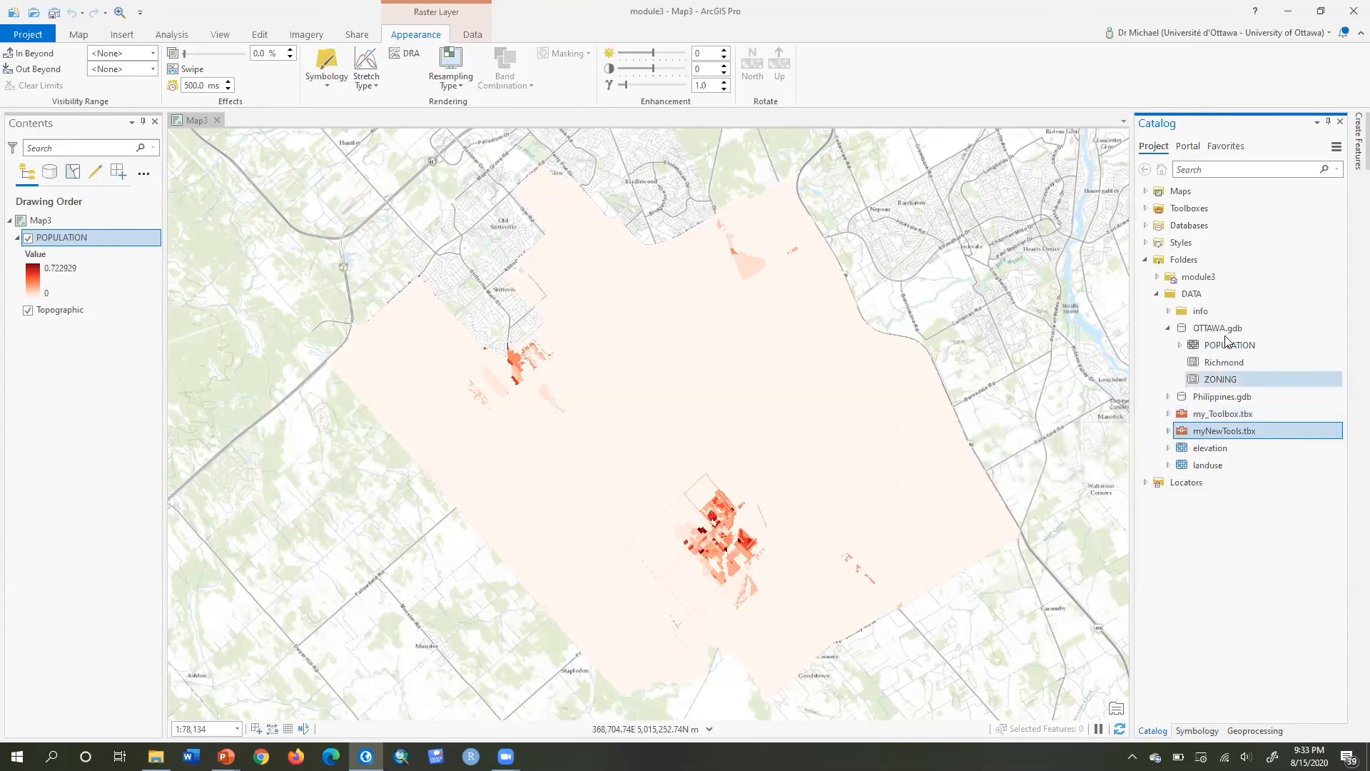
click(1198, 294)
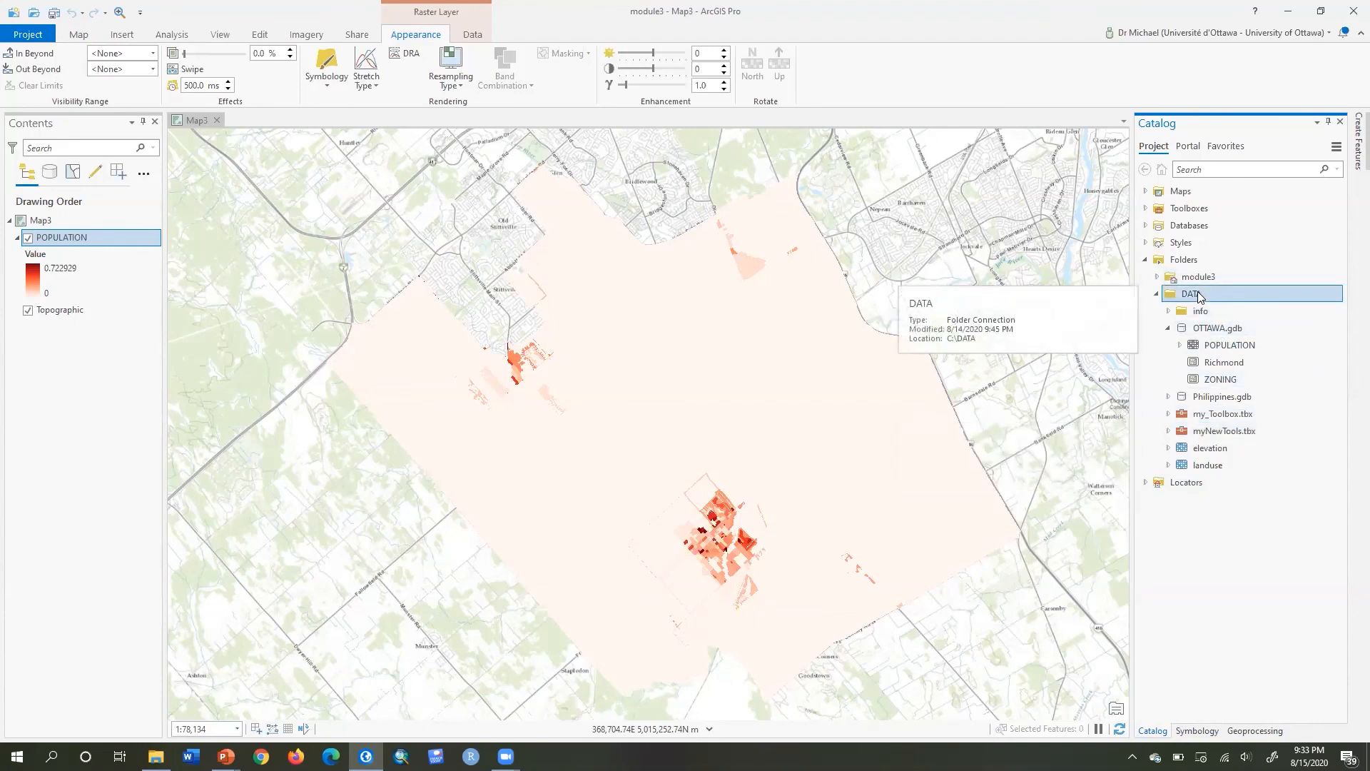
right_click(1197, 293)
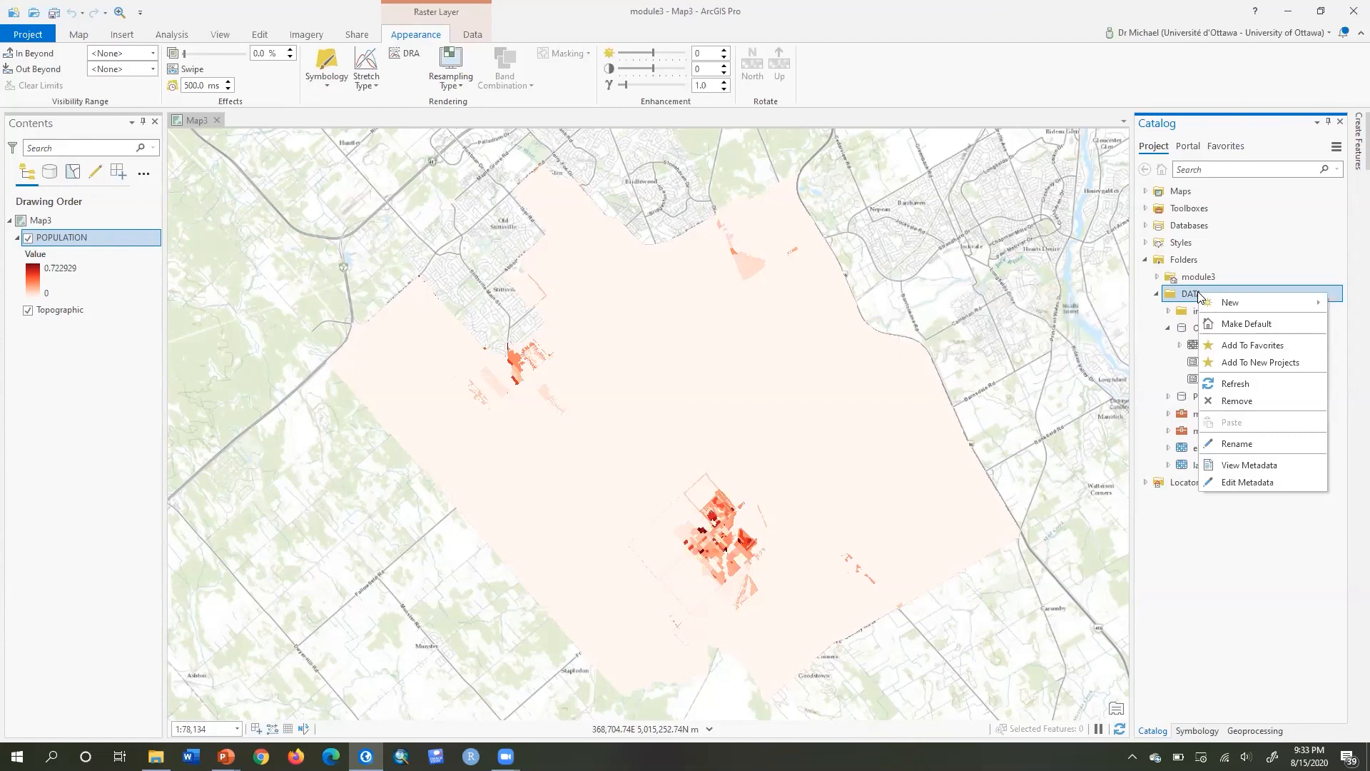
click(1193, 328)
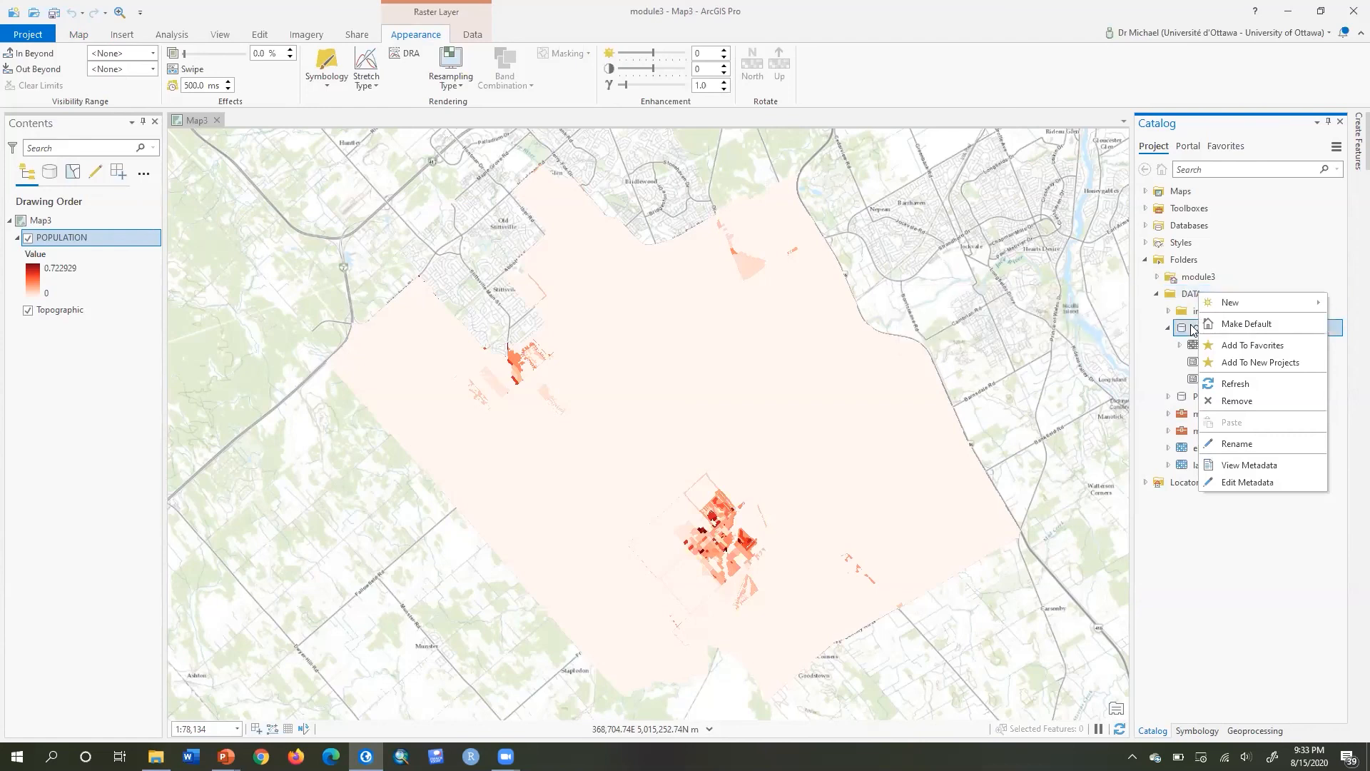
right_click(1193, 329)
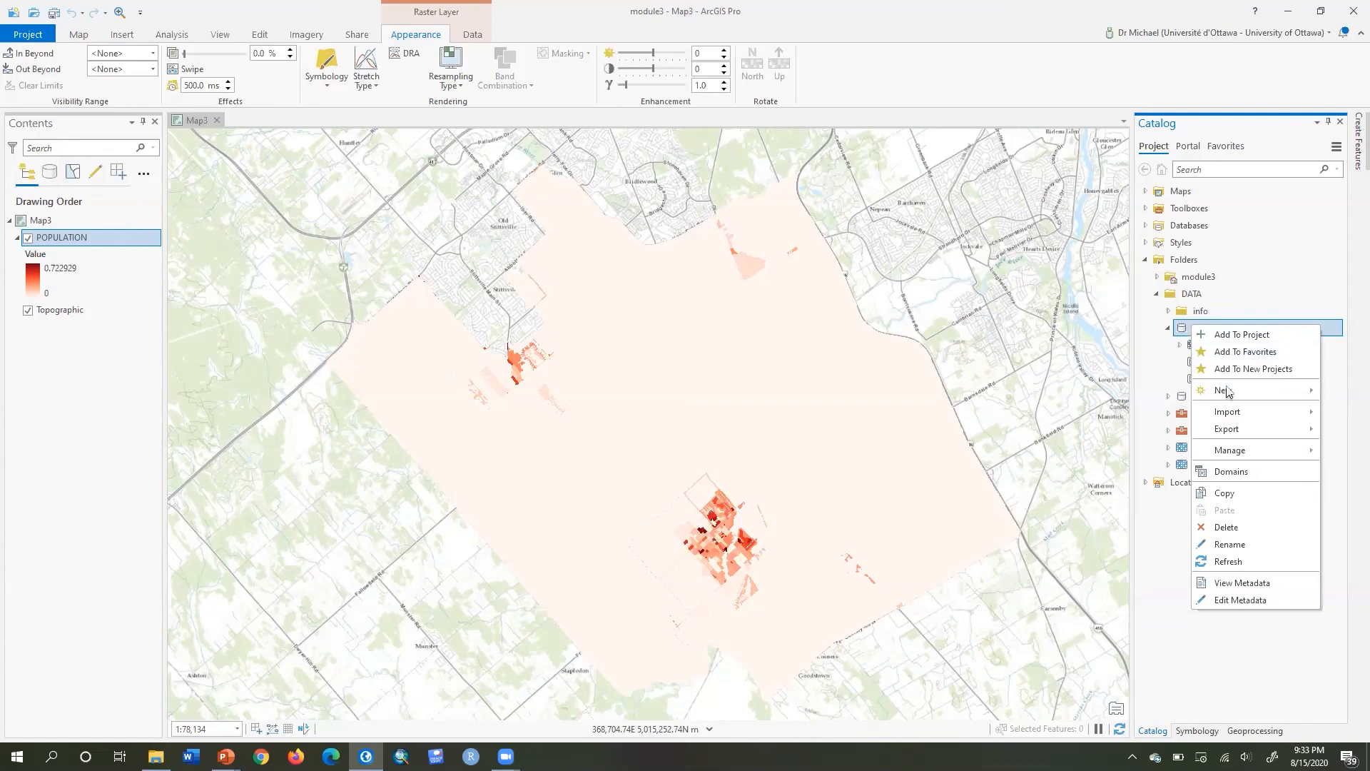
mouse_move(1205, 394)
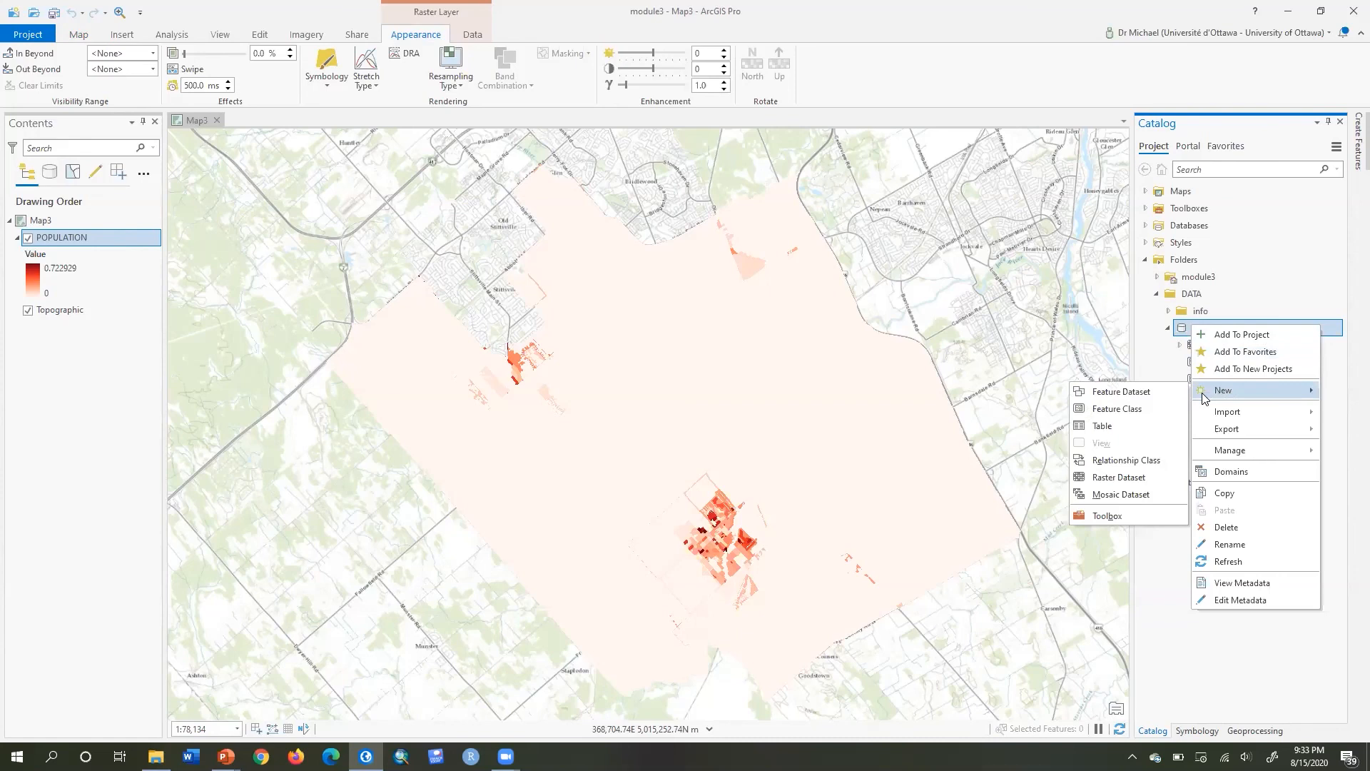
click(1140, 516)
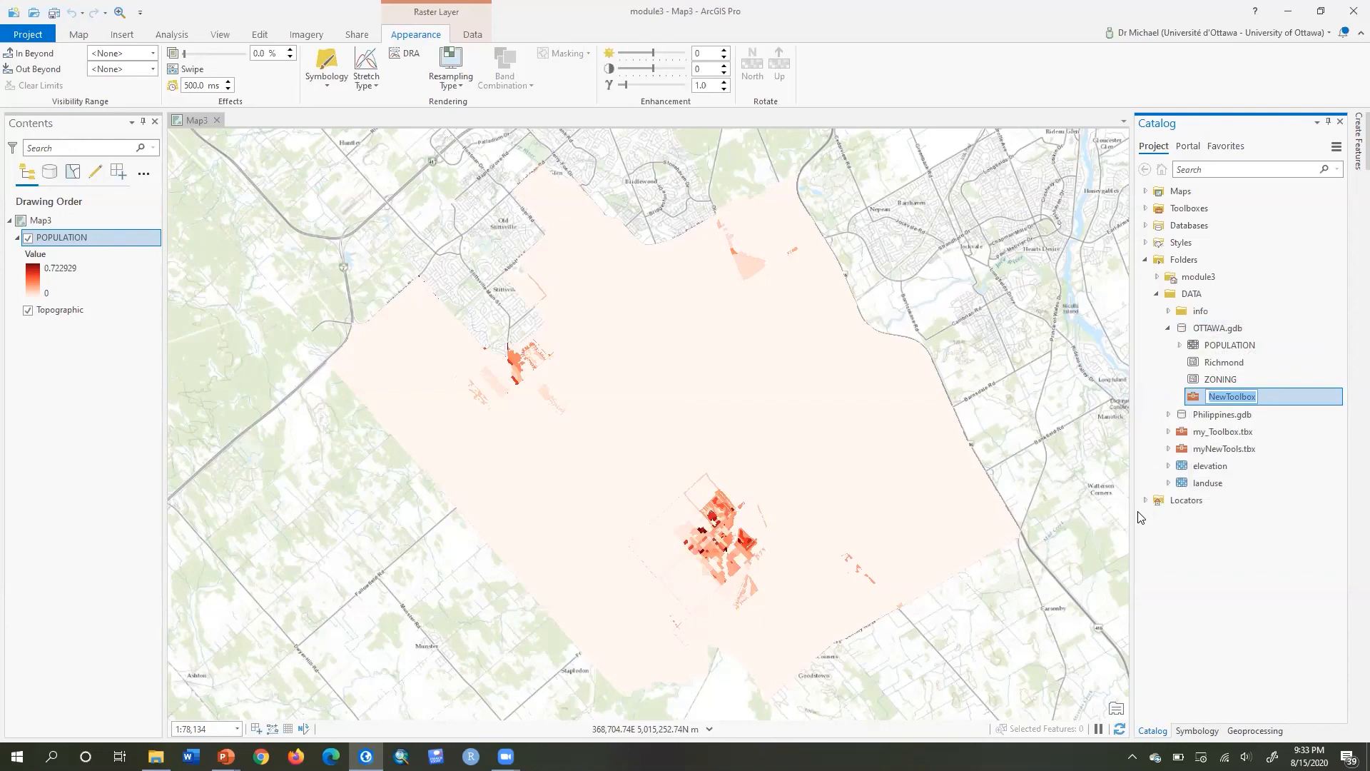
text(G5)
key(Return)
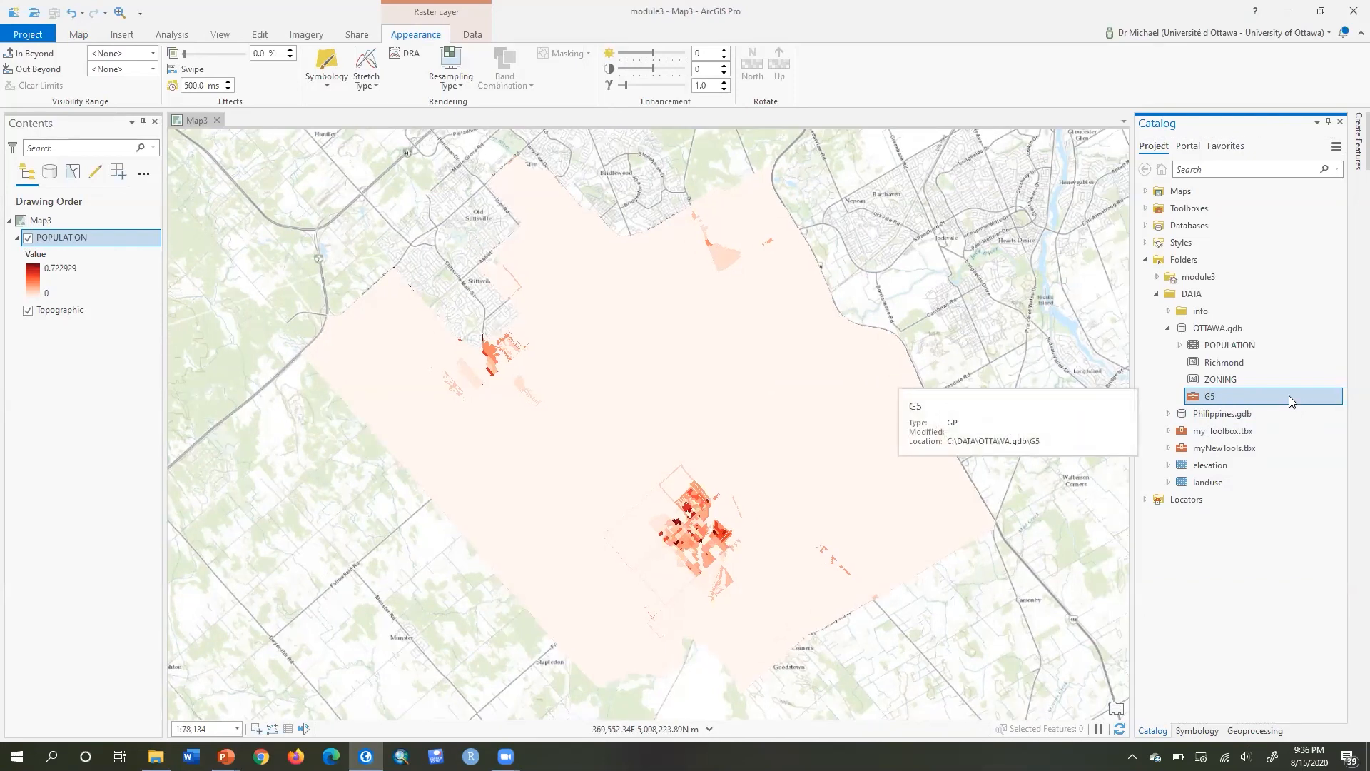
Create a new model in the G5 toolbox and place the POPULATION layer near the canvas's left edge as input data.
right_click(1289, 395)
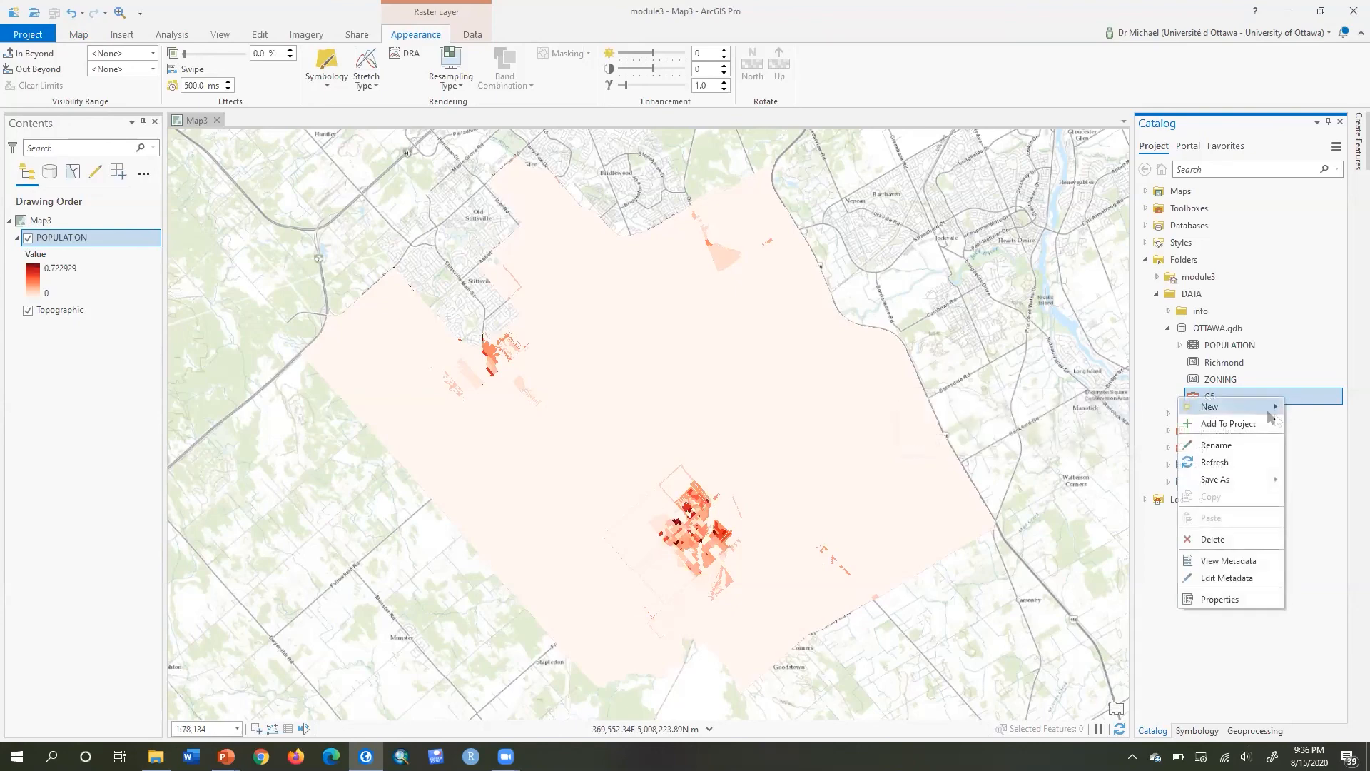
mouse_move(1265, 409)
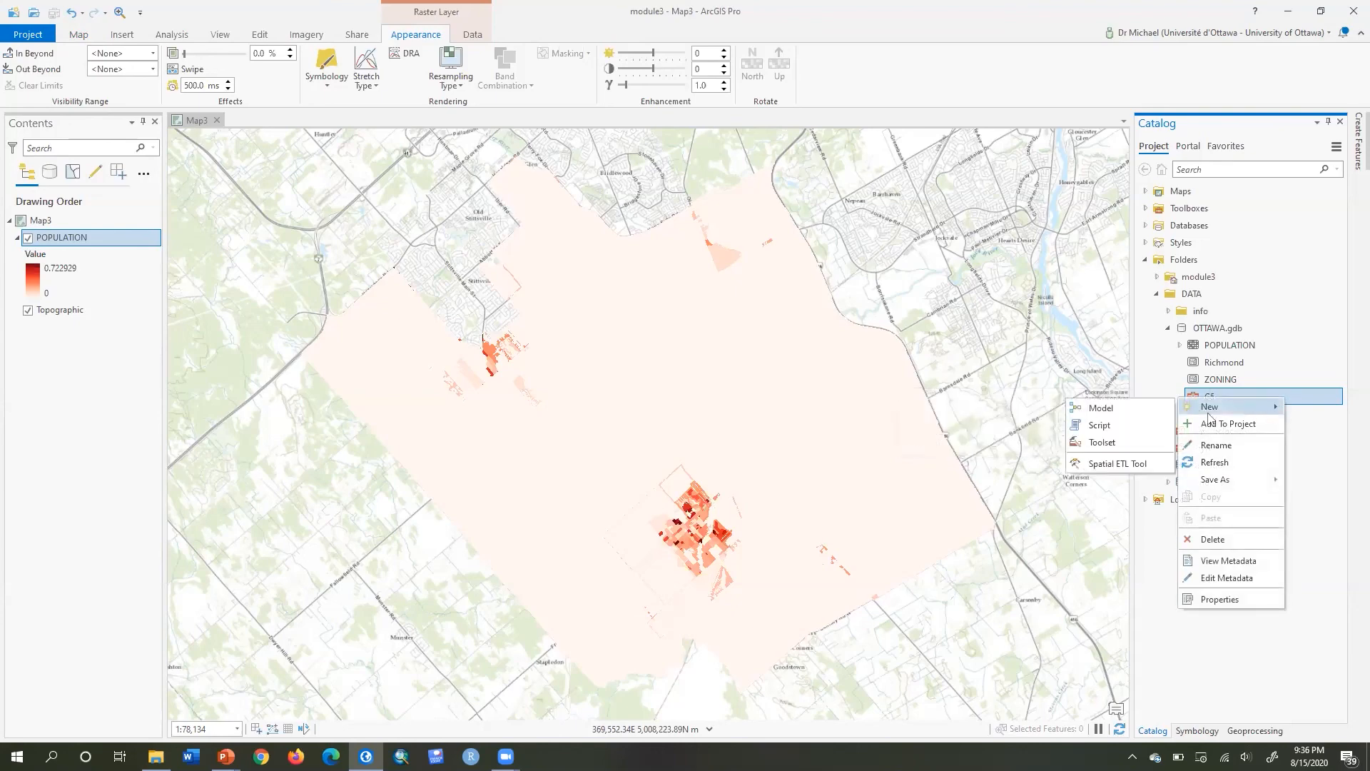
click(1126, 408)
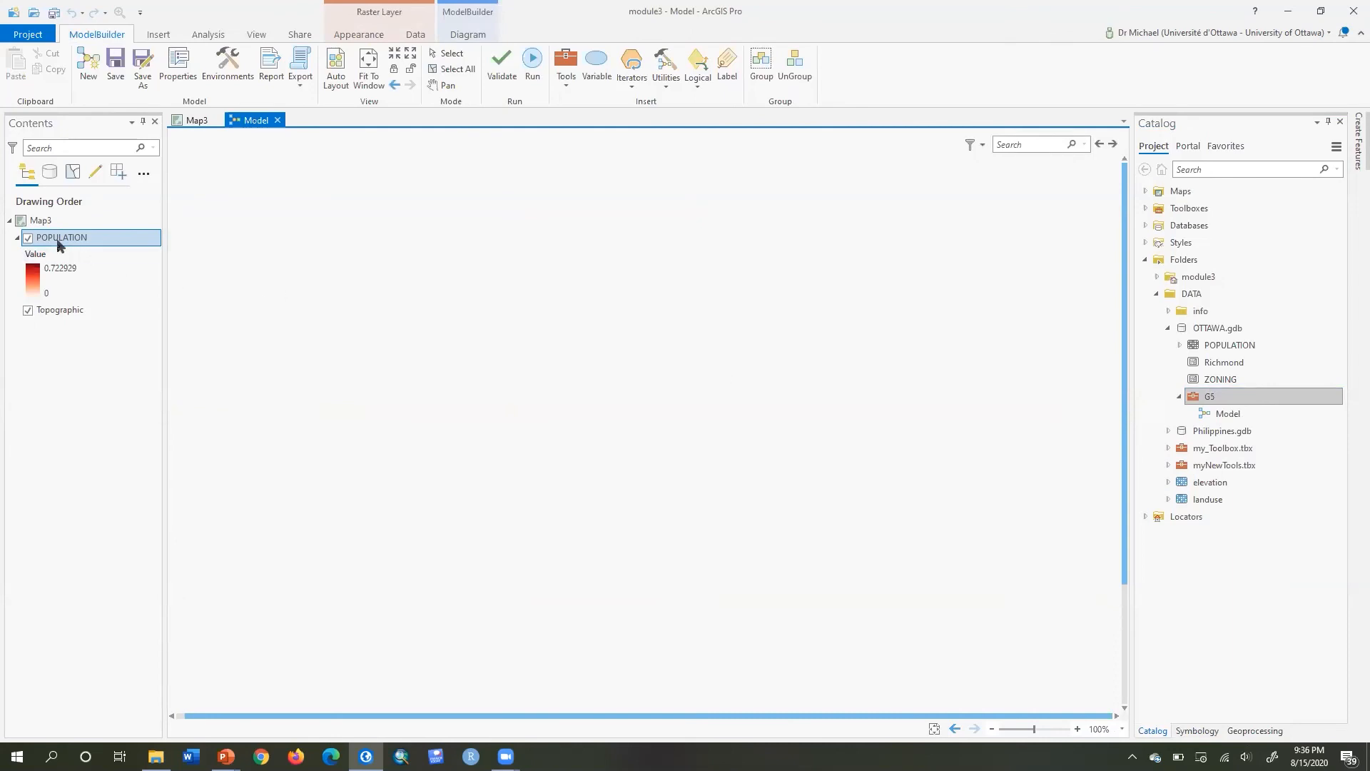
drag(52, 243, 250, 284)
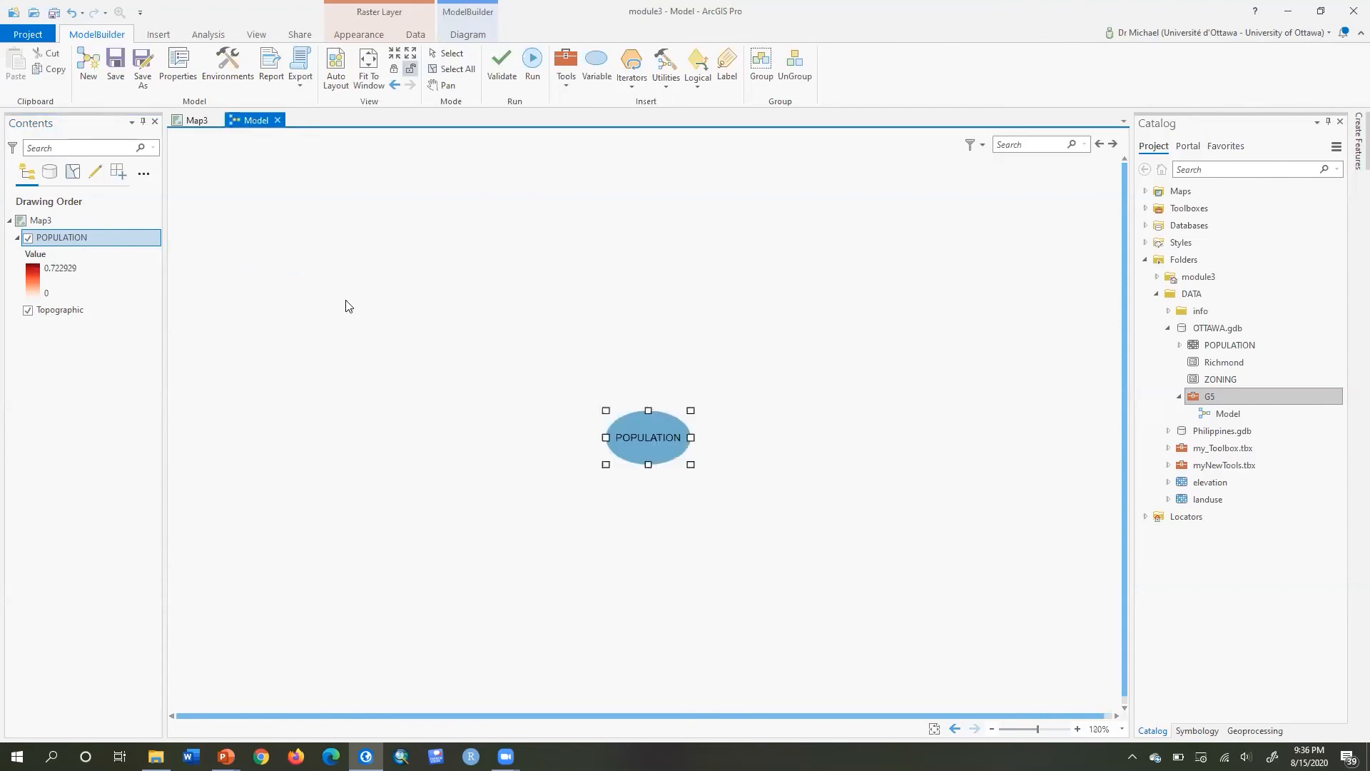
drag(638, 426, 245, 317)
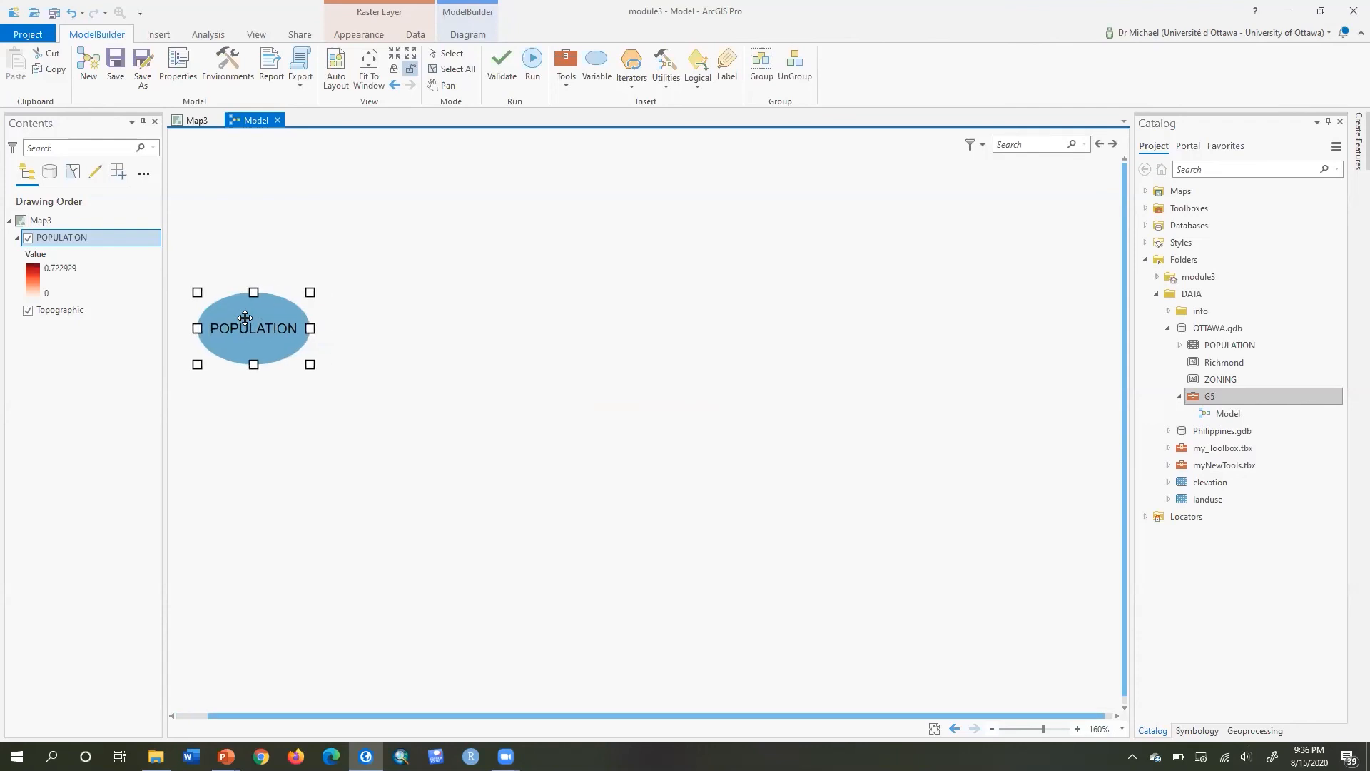
Add the Focal Statistics tool from the Spatial Analyst Neighborhood toolset to the model beside POPULATION.
click(1254, 730)
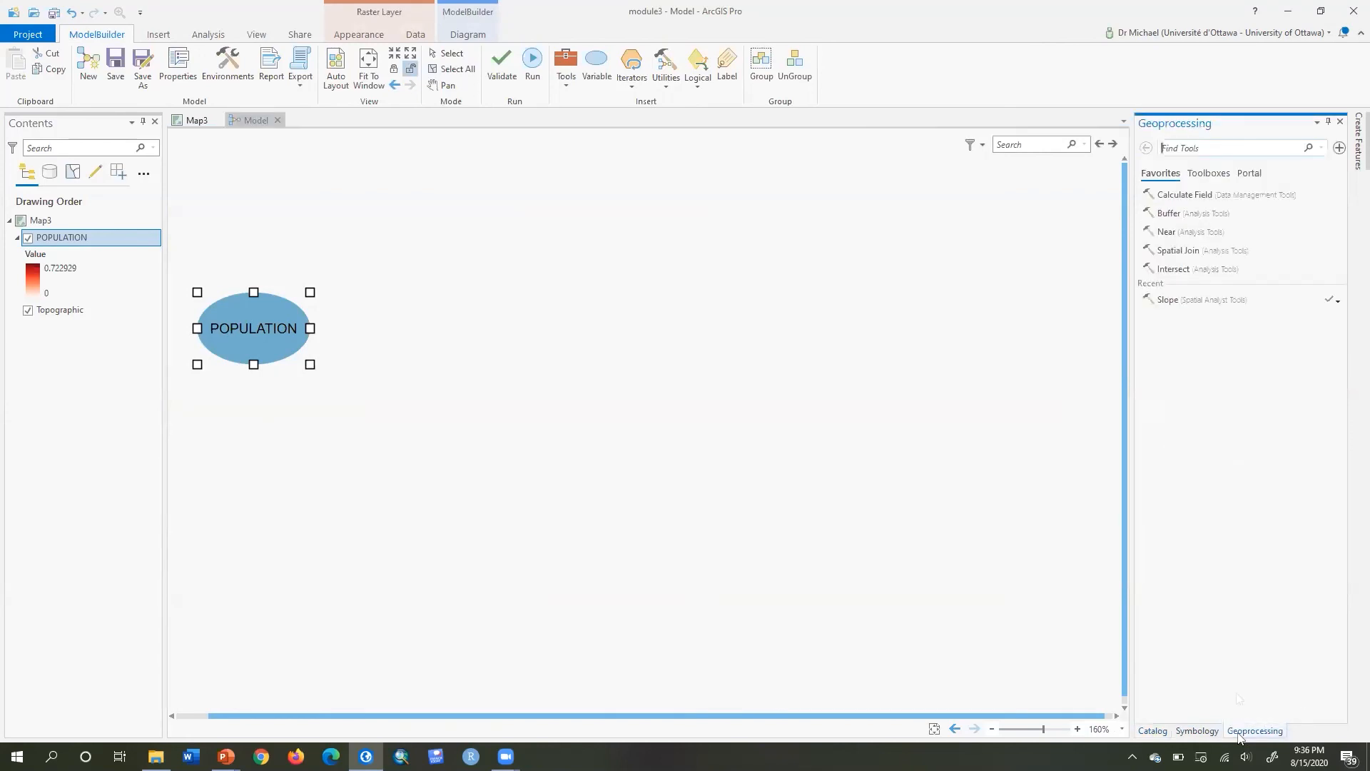
click(1212, 175)
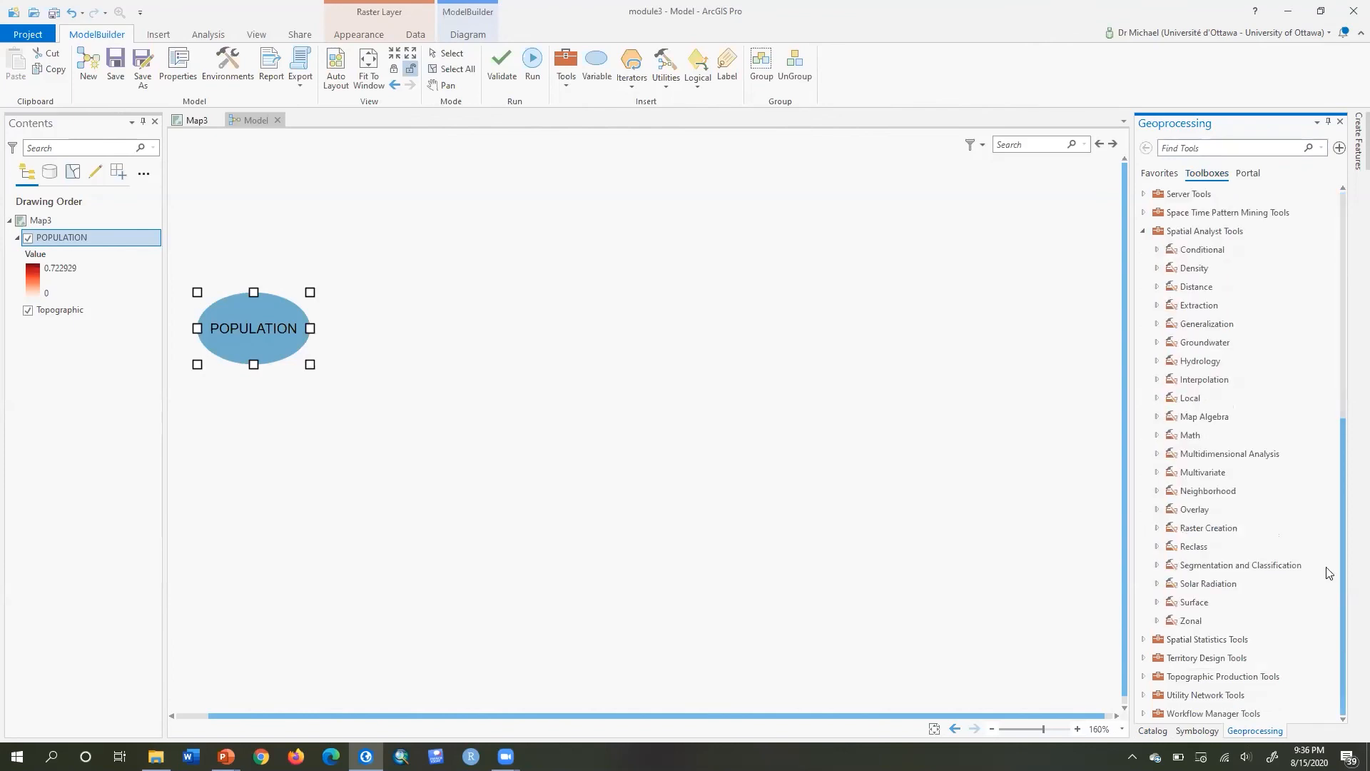
click(1217, 233)
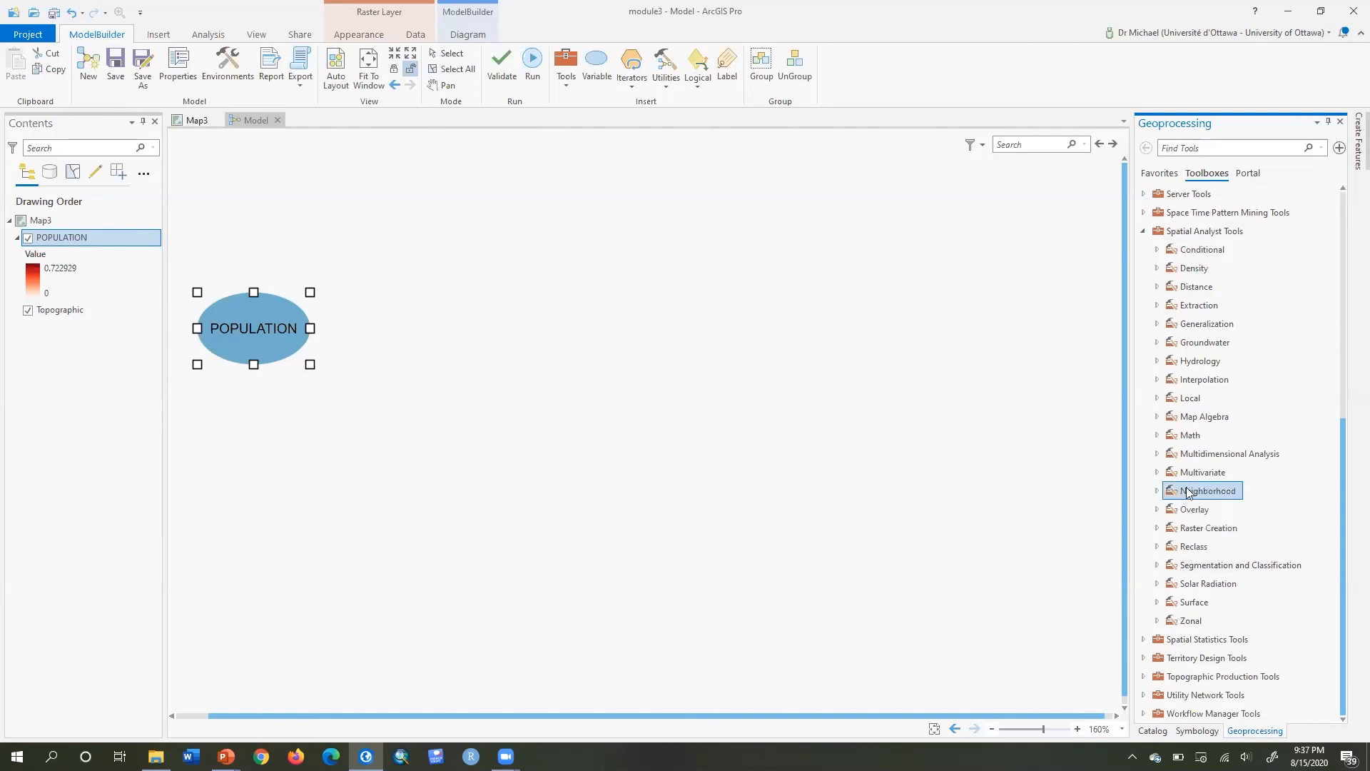
click(1157, 491)
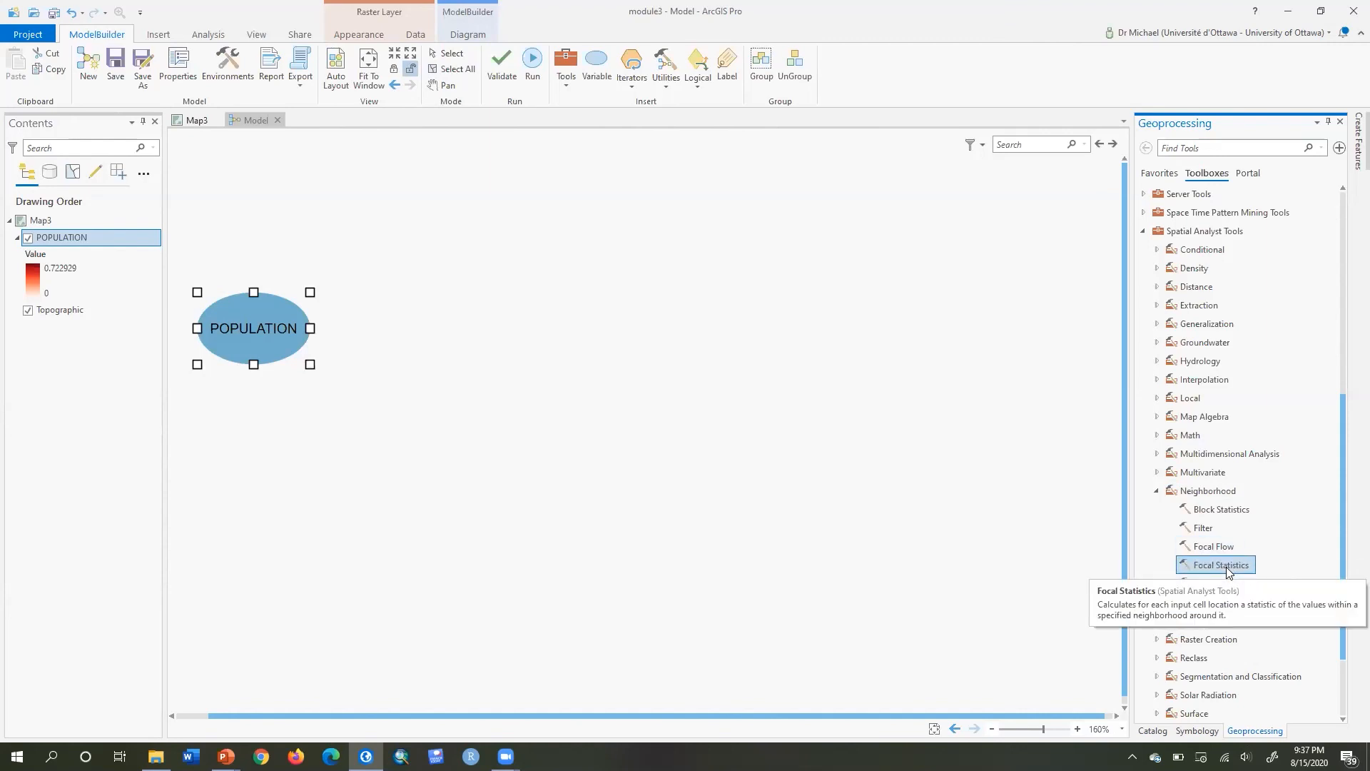
drag(1226, 567, 416, 312)
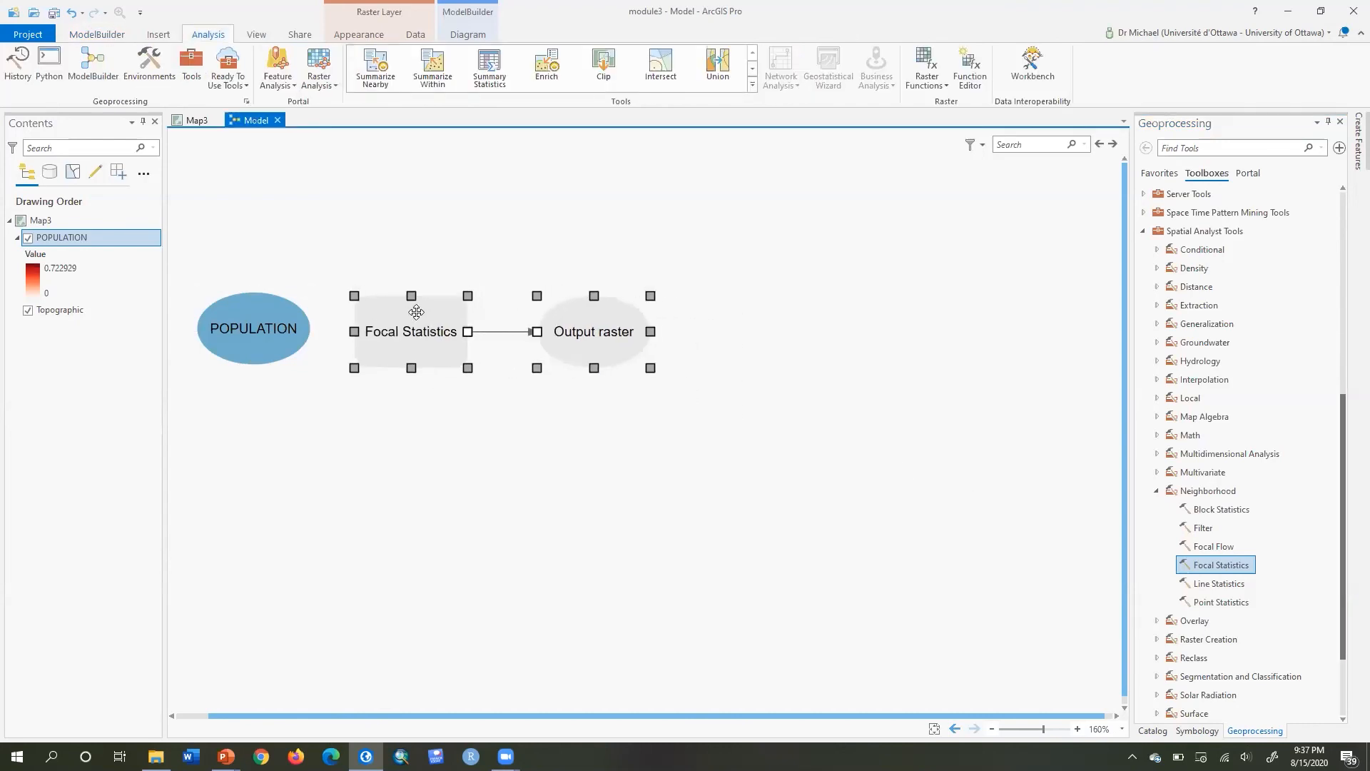
click(403, 249)
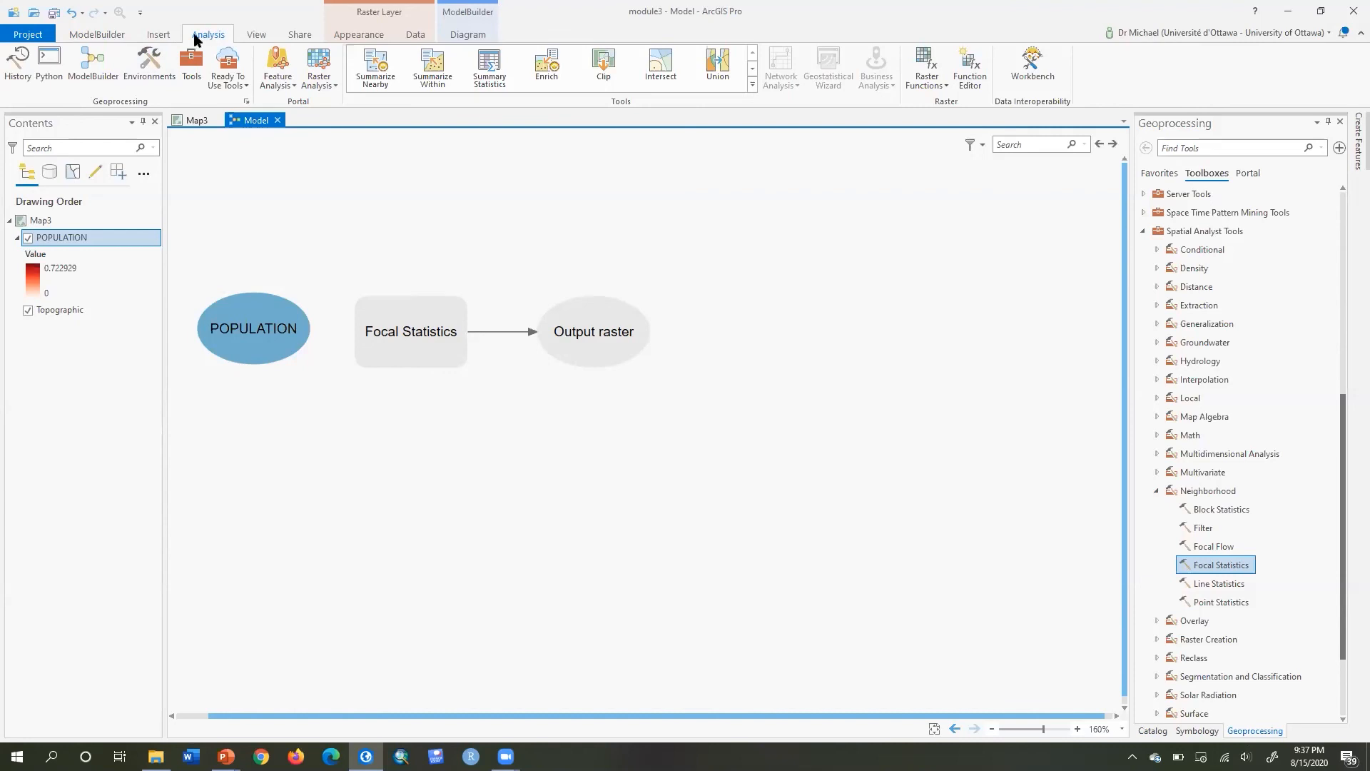
Set the output coordinate system and processing extent in the geoprocessing environments to match the POPULATION layer.
click(149, 66)
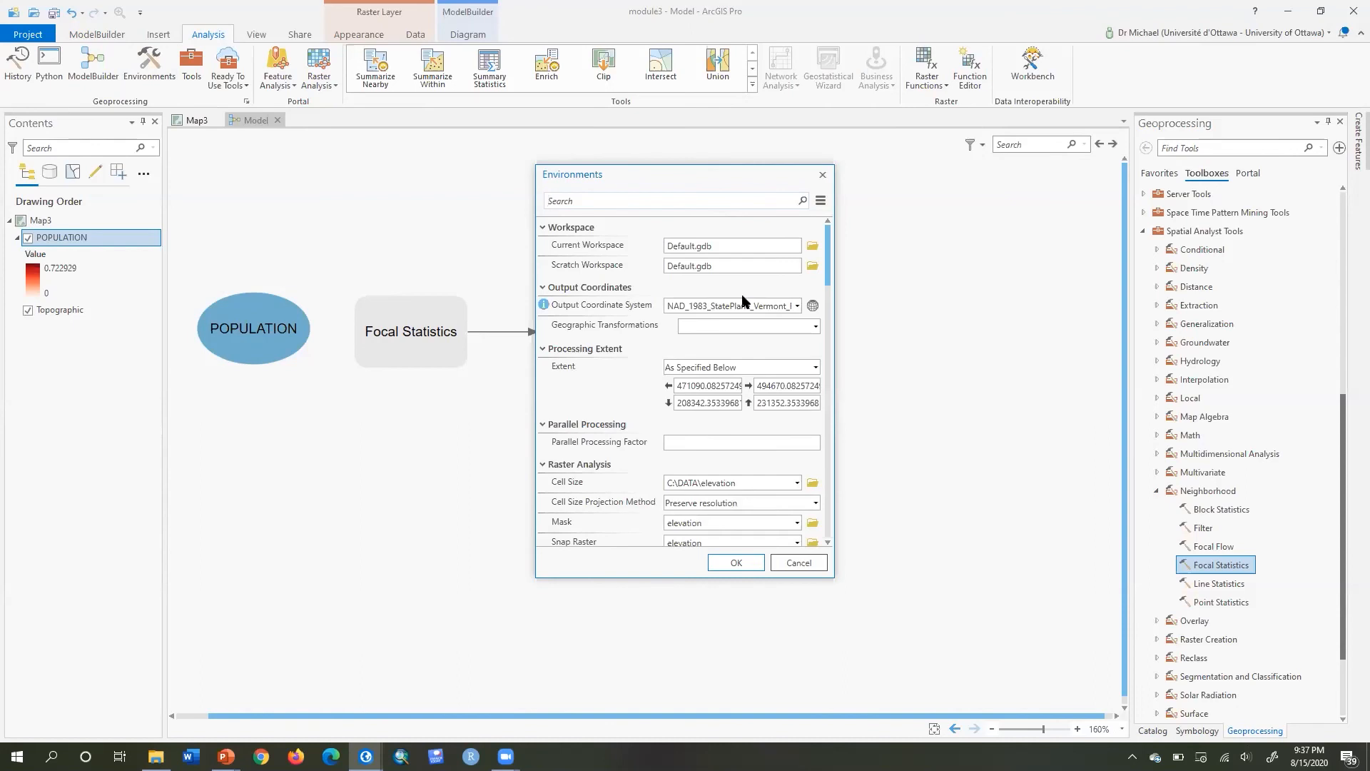
click(796, 307)
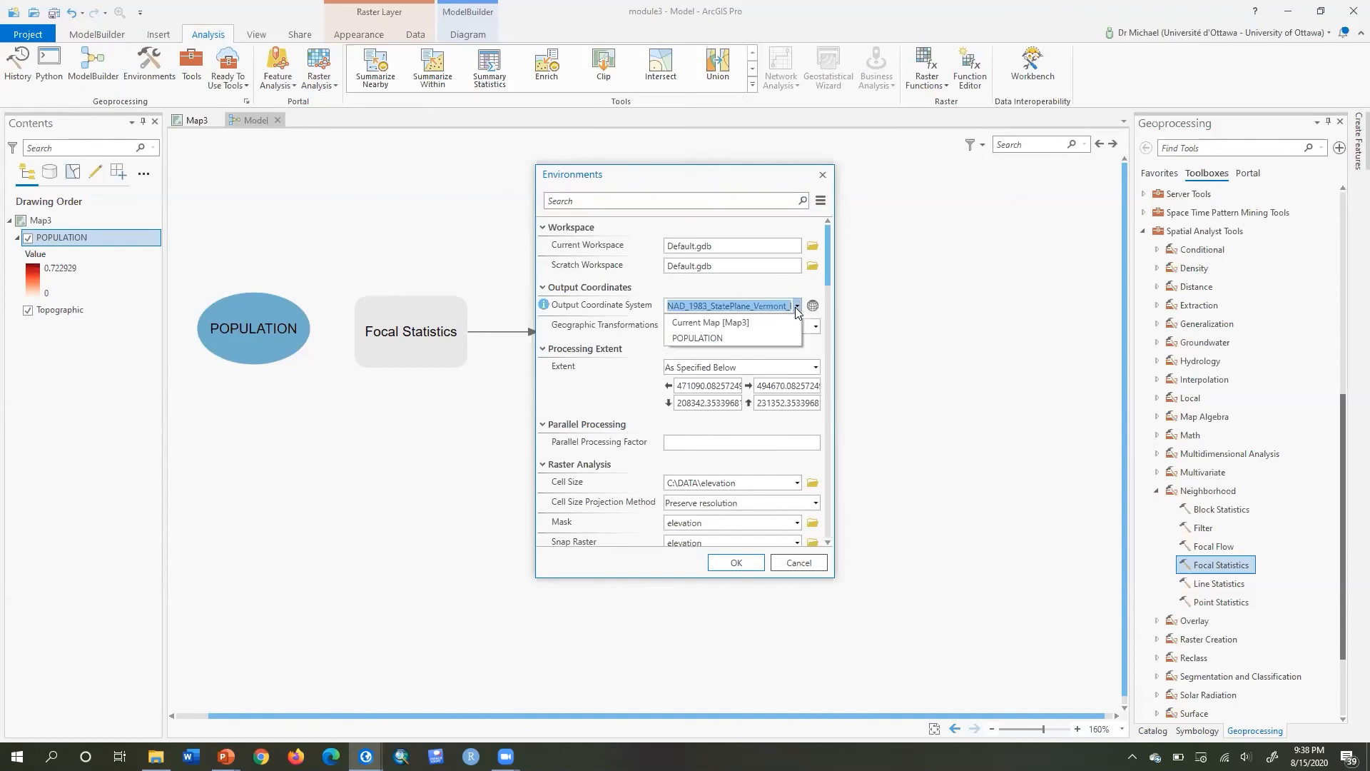
click(739, 340)
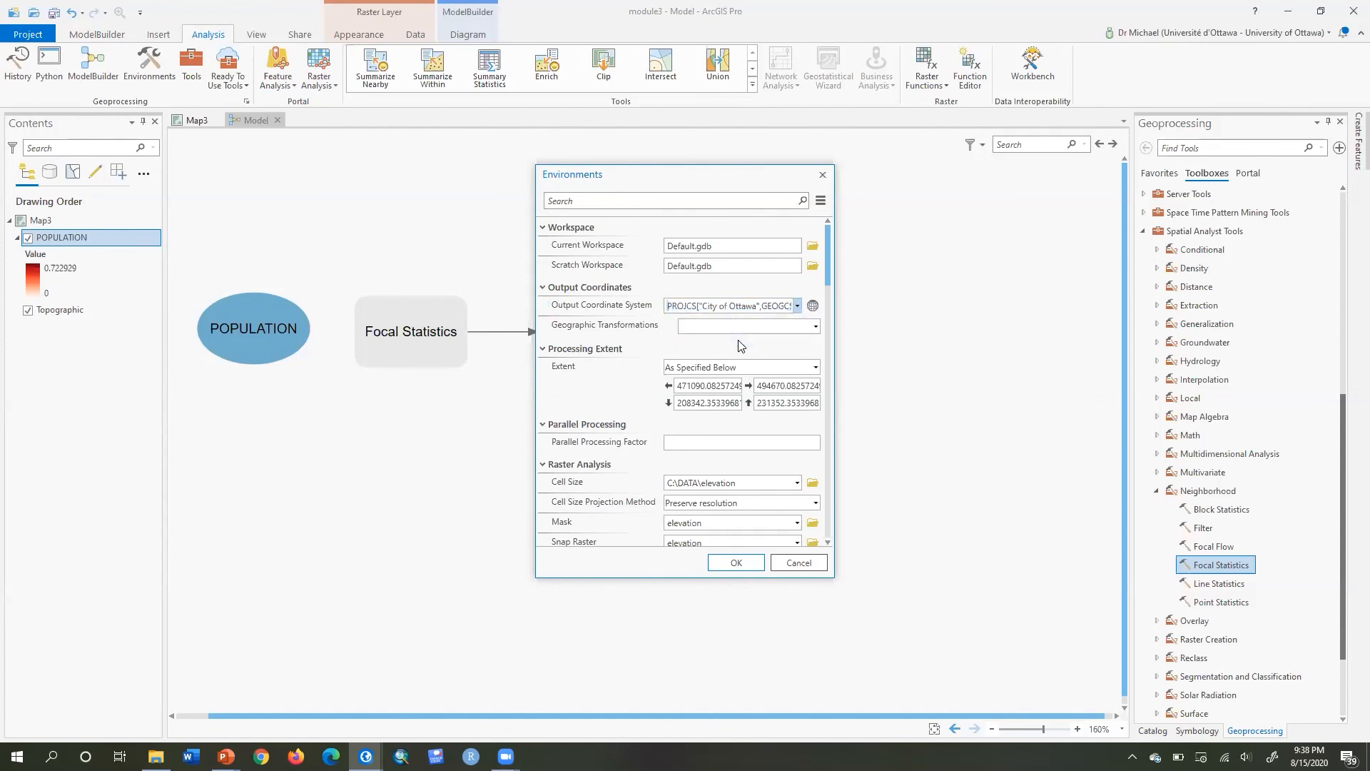
click(815, 367)
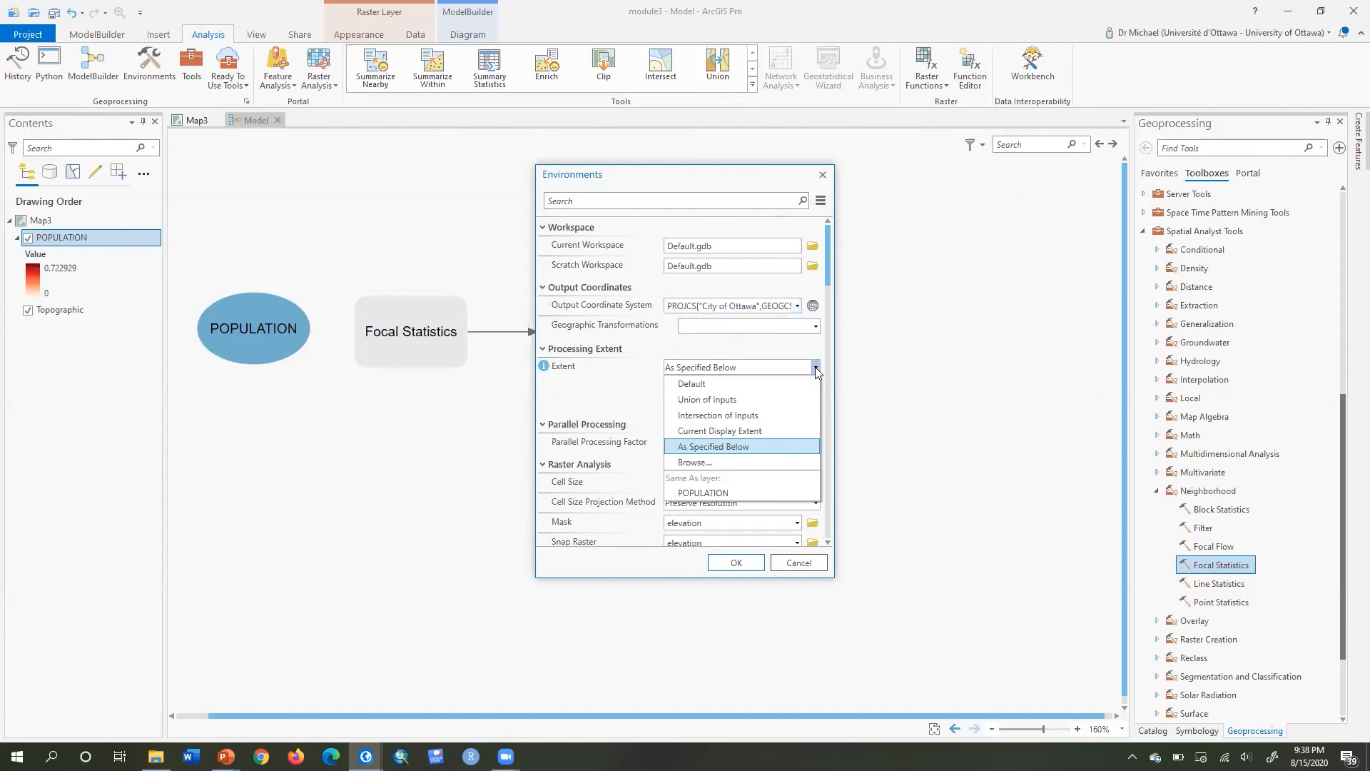
click(731, 493)
Set the raster analysis cell size, mask and snap raster to POPULATION and accept the environment settings.
drag(828, 261, 828, 297)
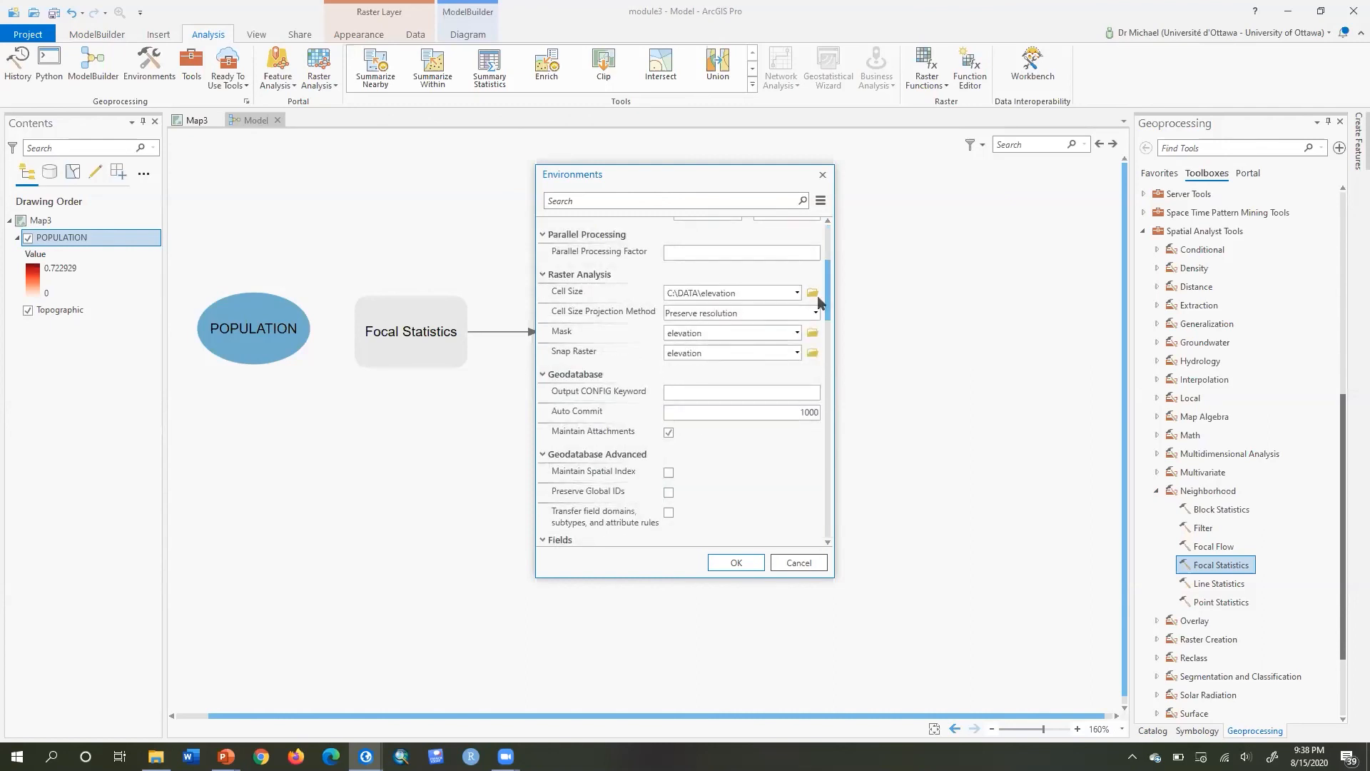
click(796, 293)
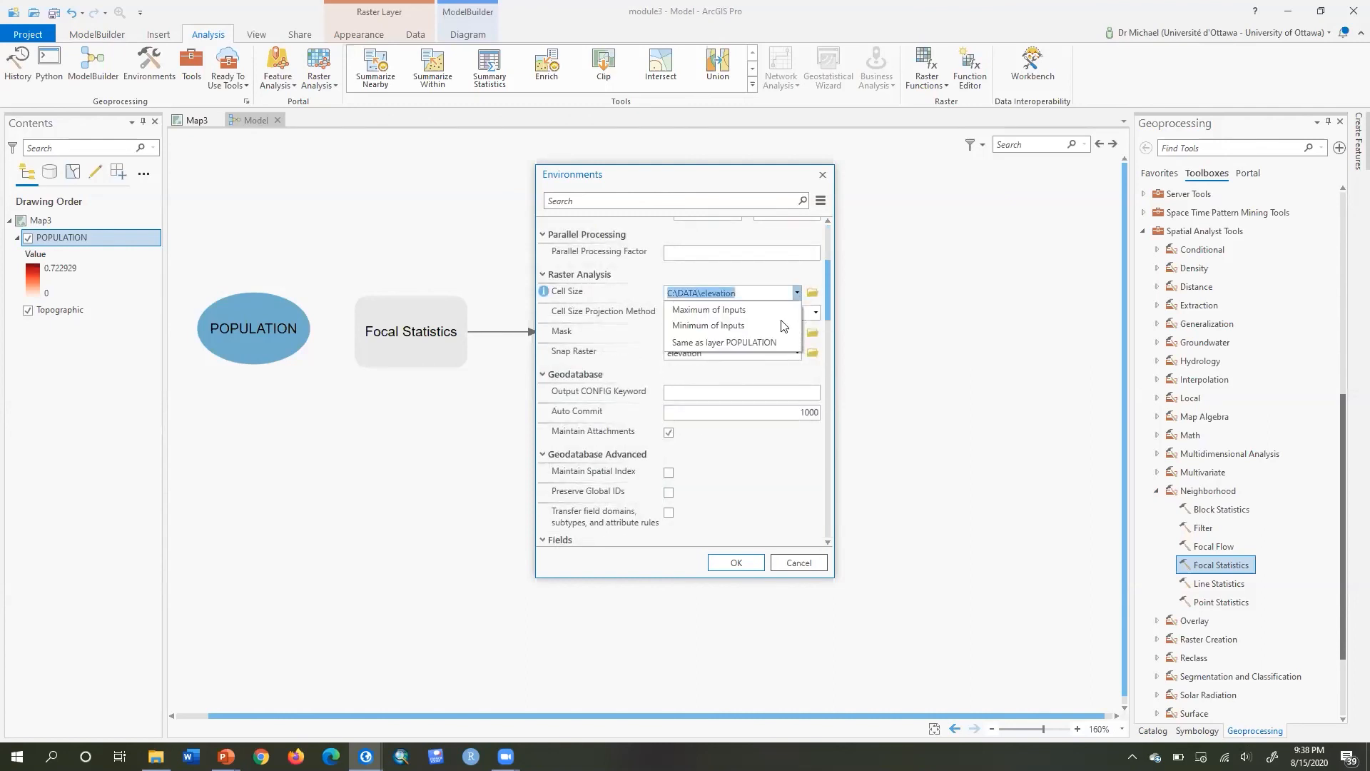
click(772, 341)
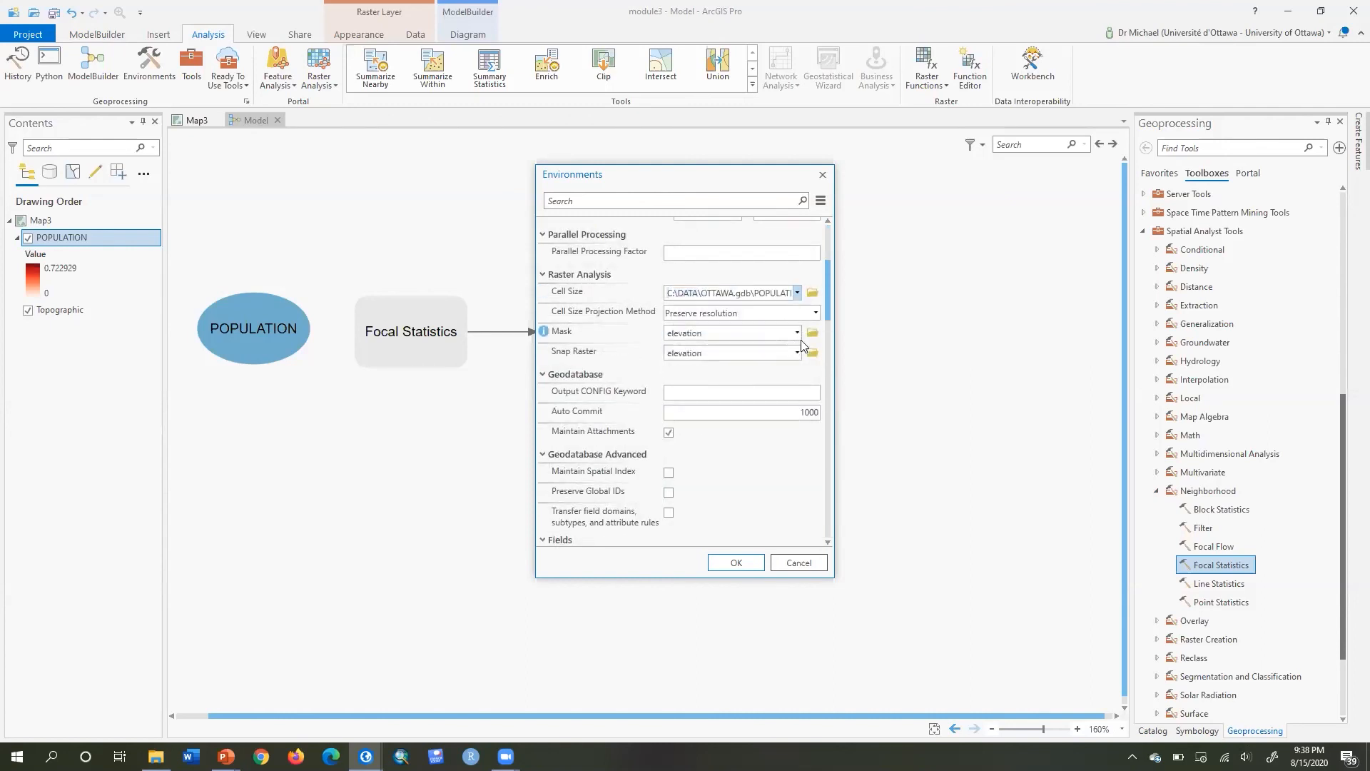
click(796, 333)
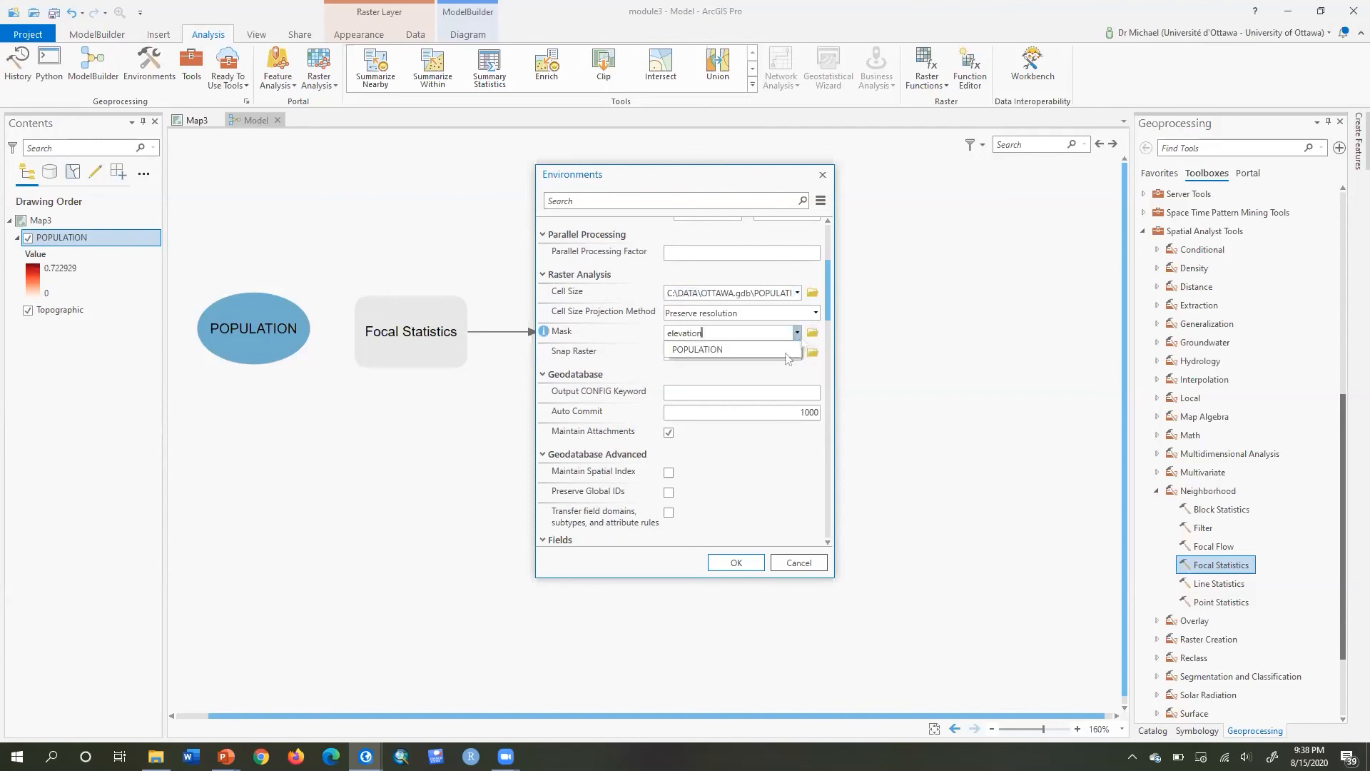
click(778, 348)
click(797, 352)
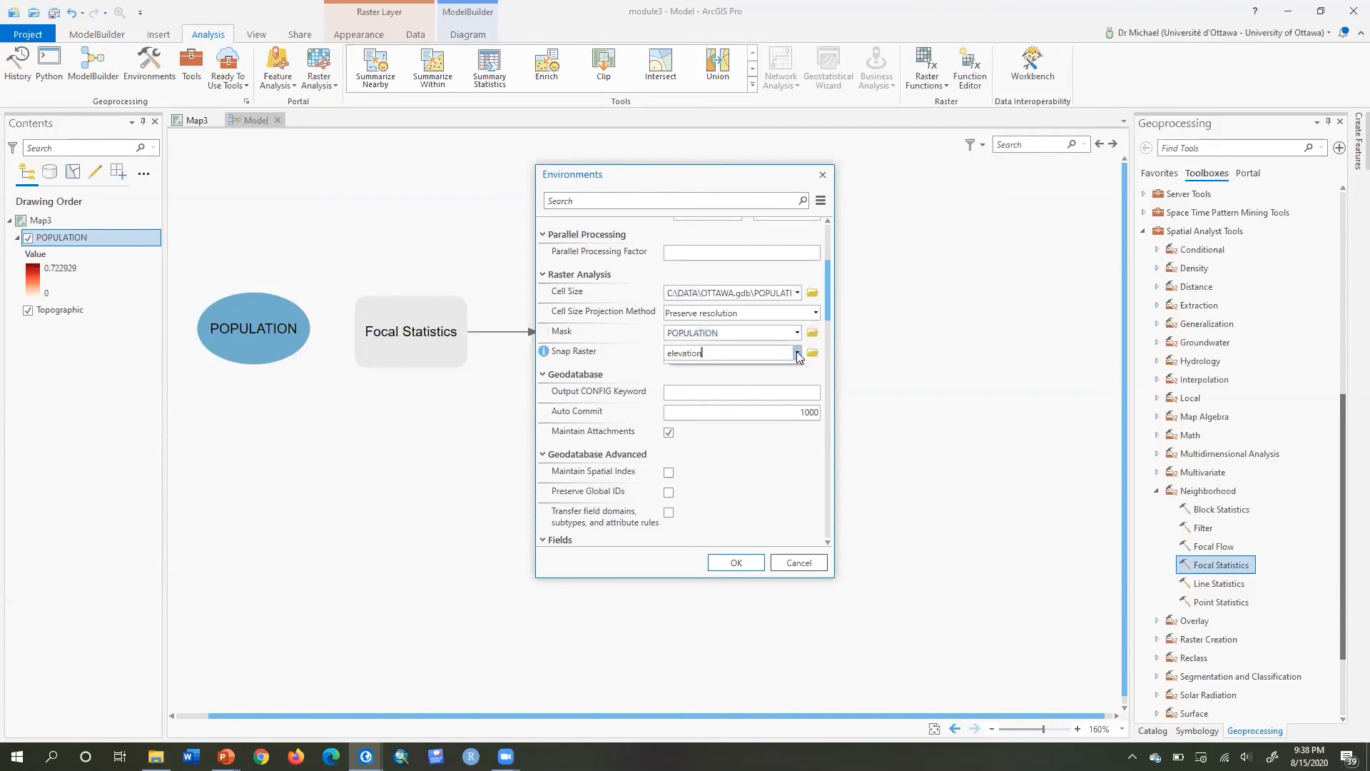
click(772, 364)
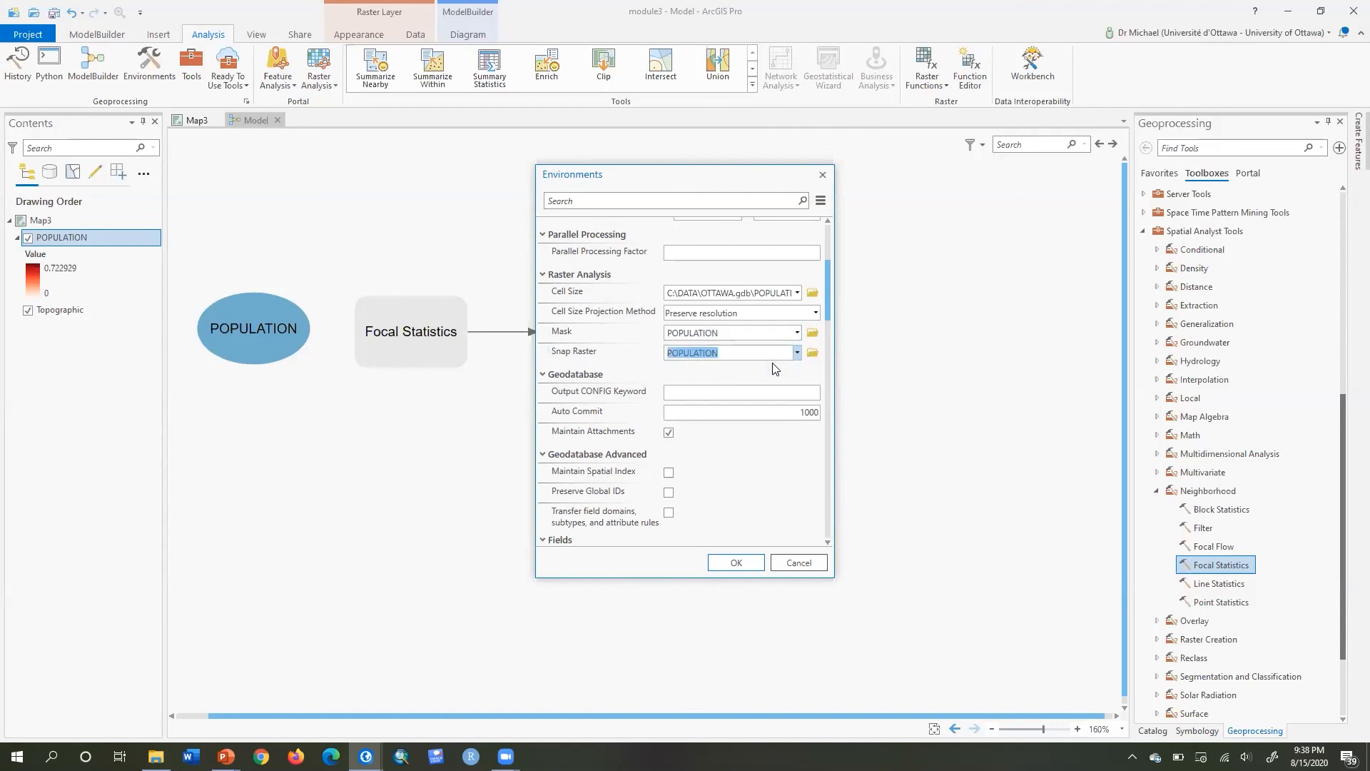
click(742, 565)
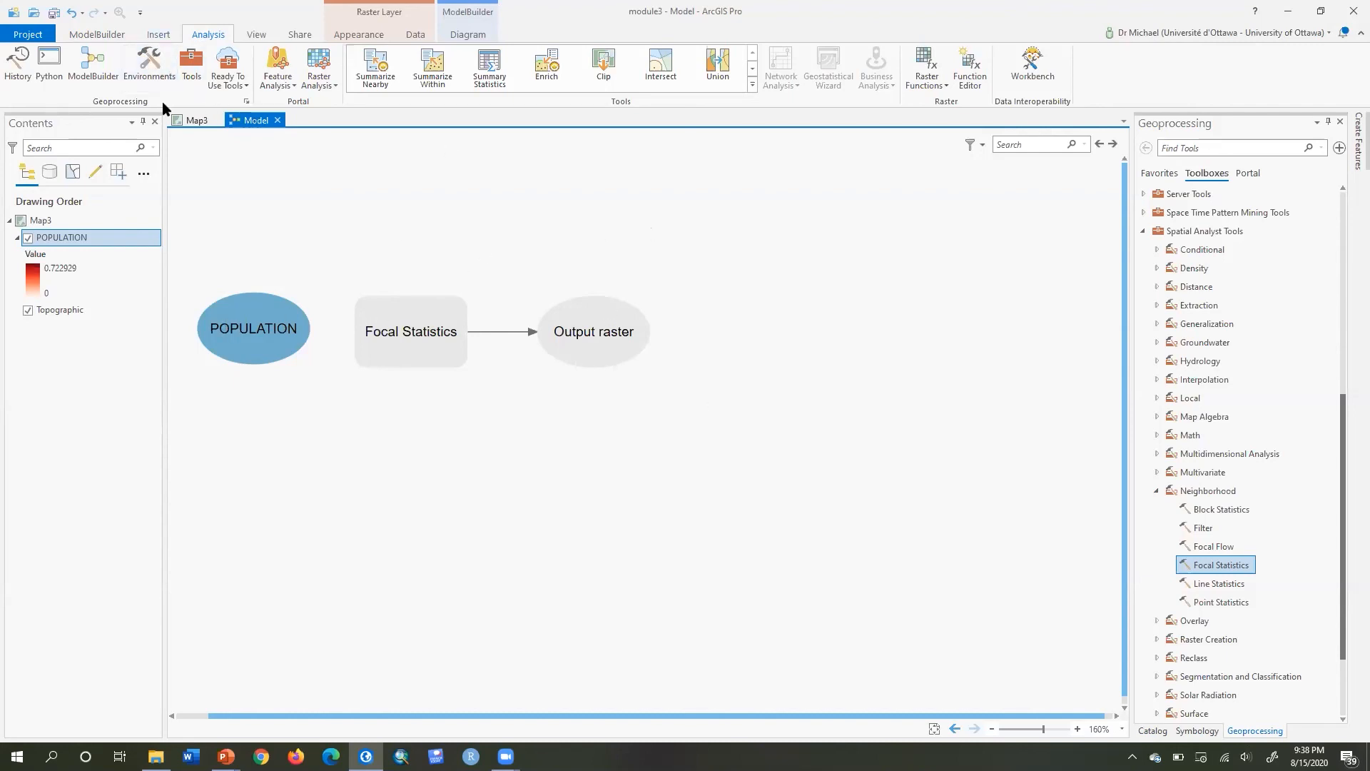
Connect POPULATION to Focal Statistics as its input raster and give the tool a Circle neighborhood with radius 1000 in Map units.
drag(260, 330, 411, 337)
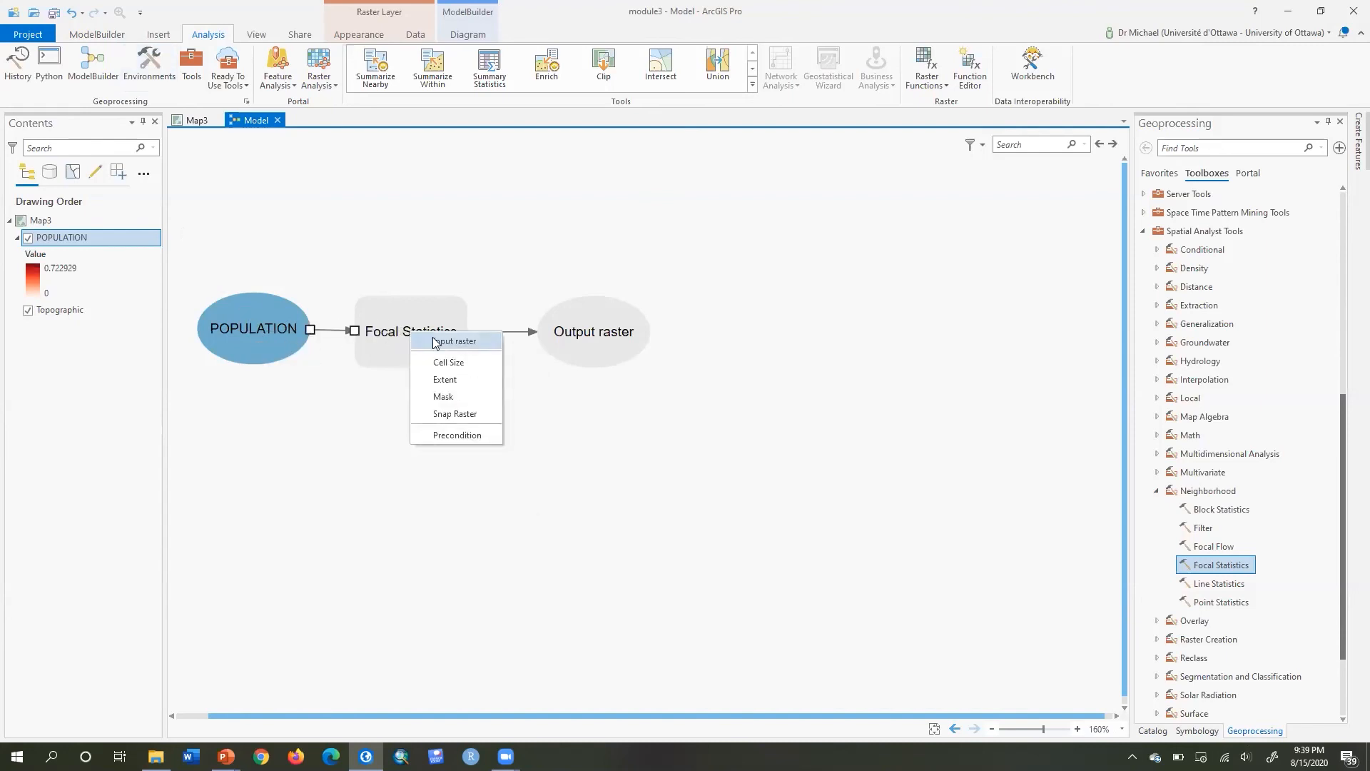
click(435, 342)
double_click(421, 339)
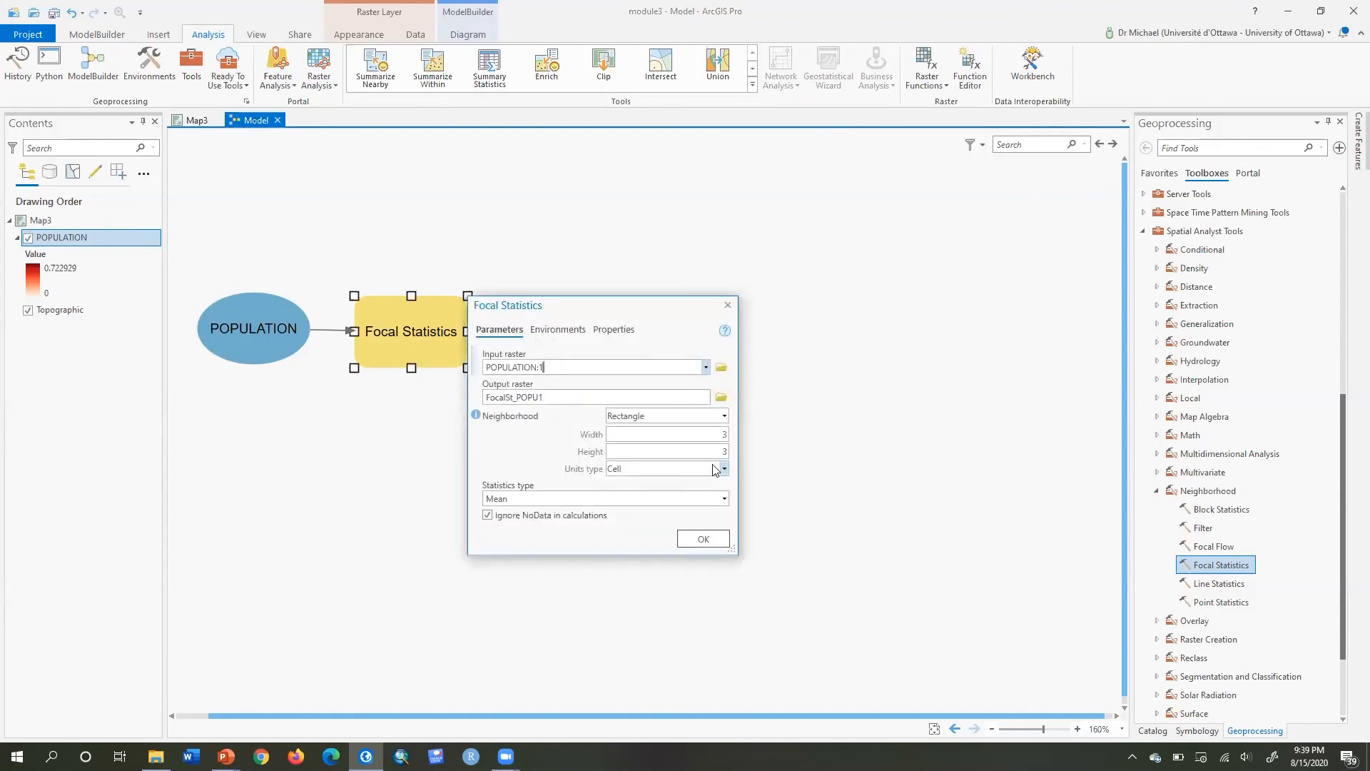
click(723, 416)
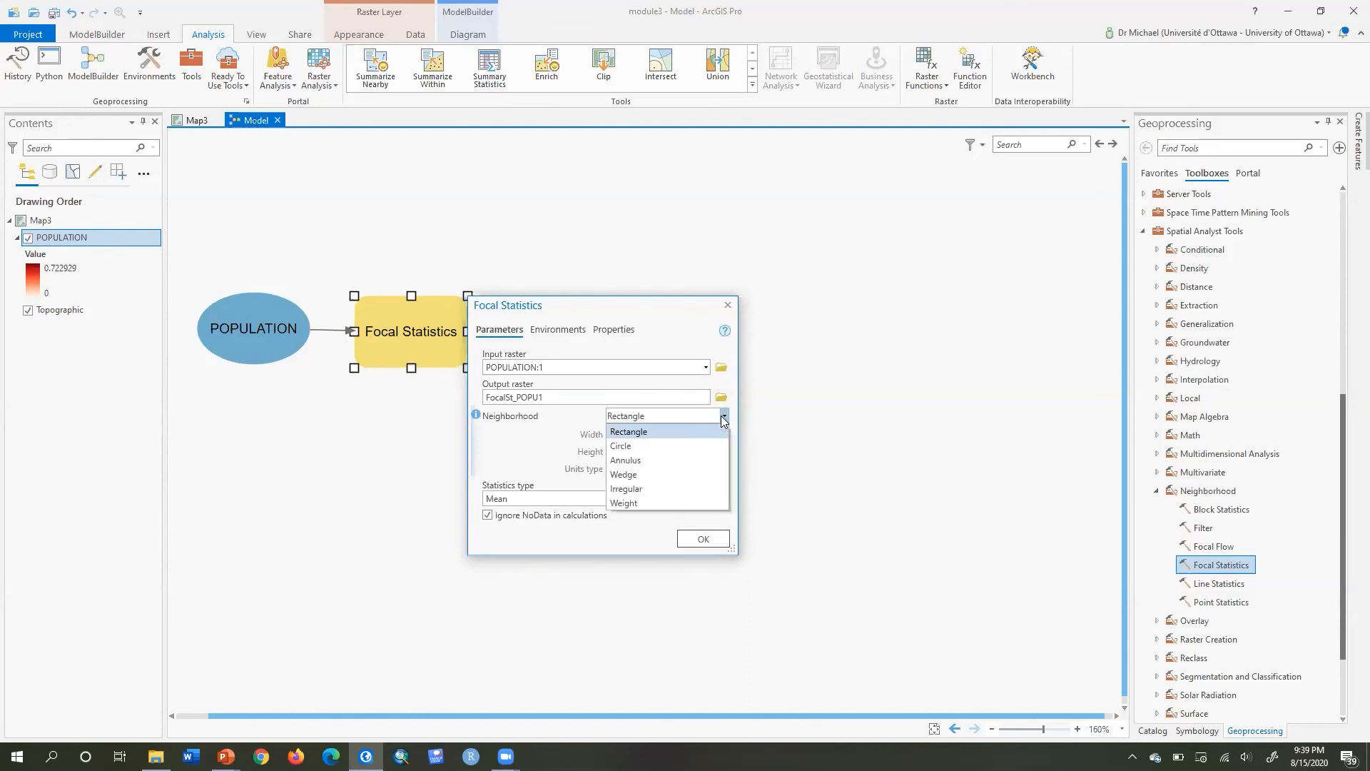
click(695, 446)
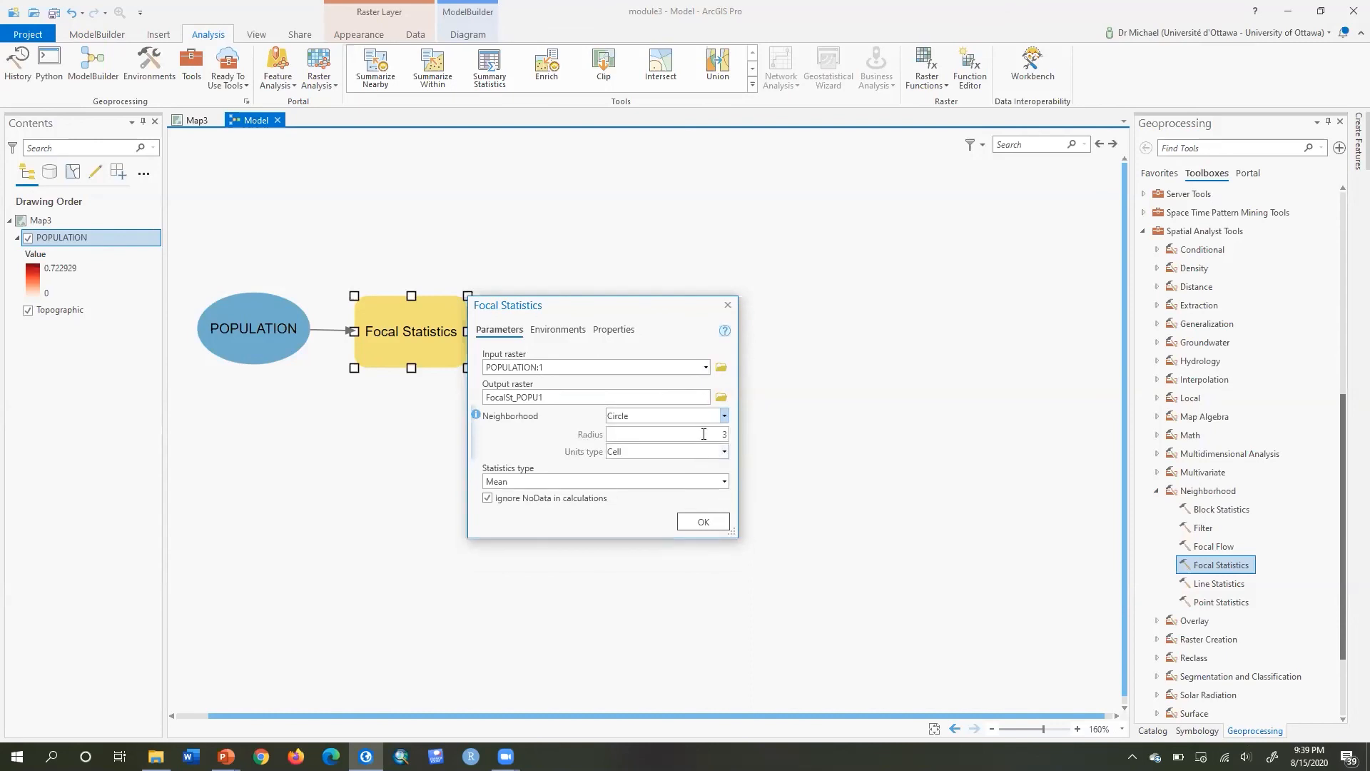
drag(704, 435, 745, 428)
text(1000)
click(724, 453)
click(702, 467)
Set the Focal Statistics statistics type to Sum and accept the tool's parameters.
click(726, 484)
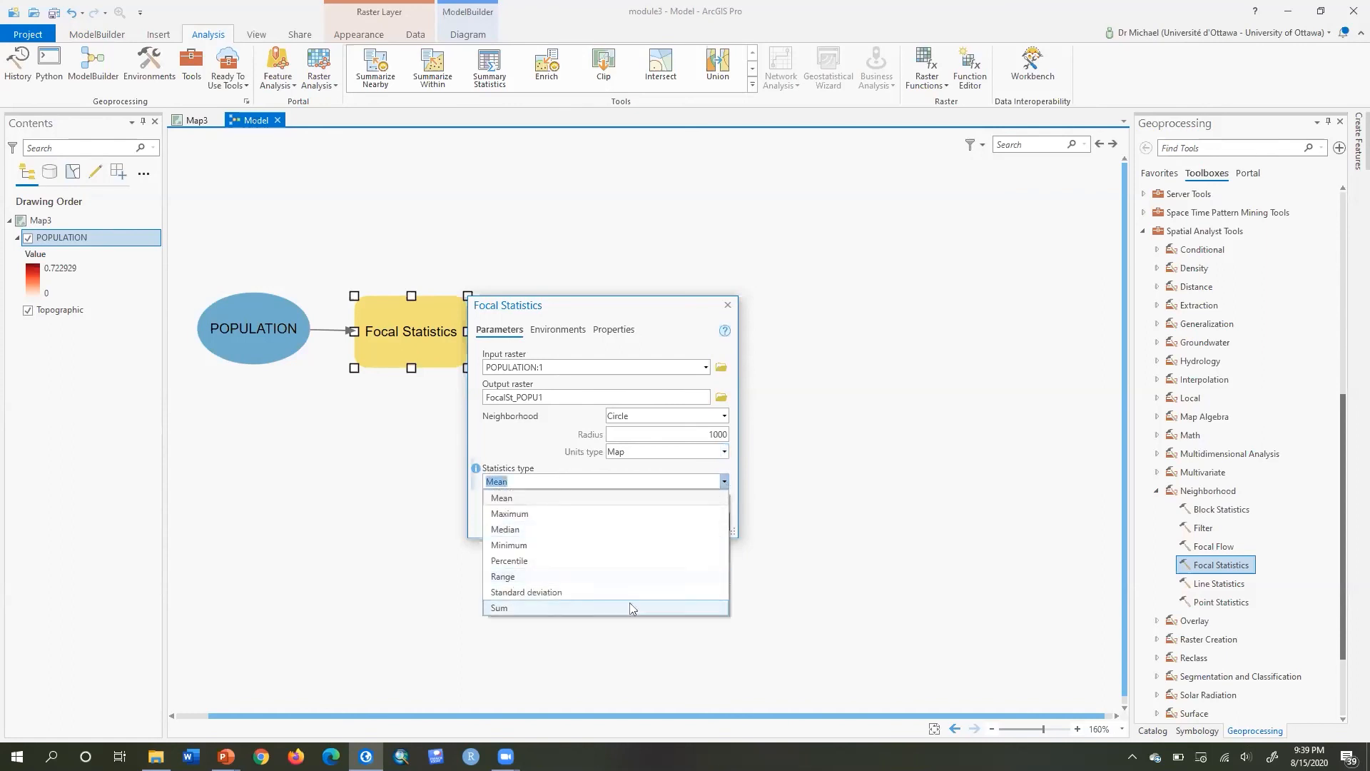
click(631, 609)
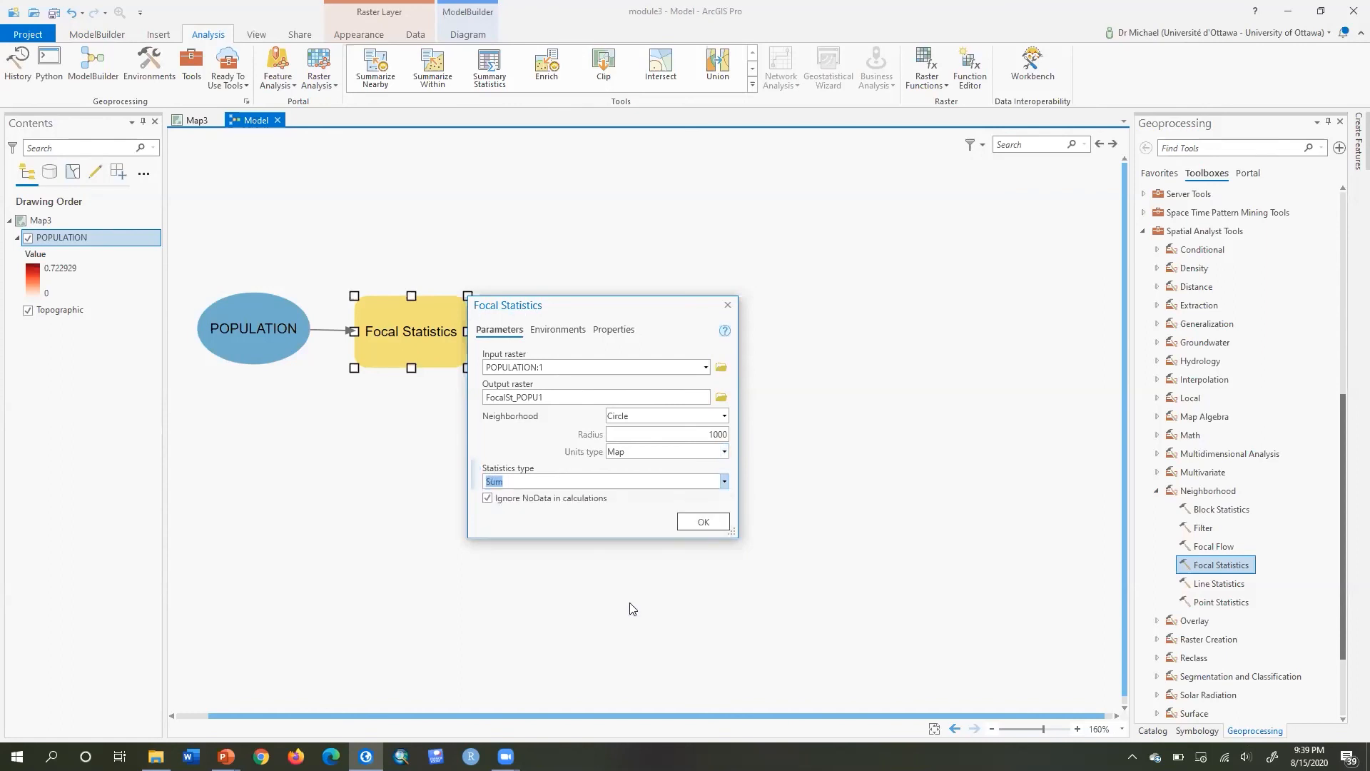
click(704, 524)
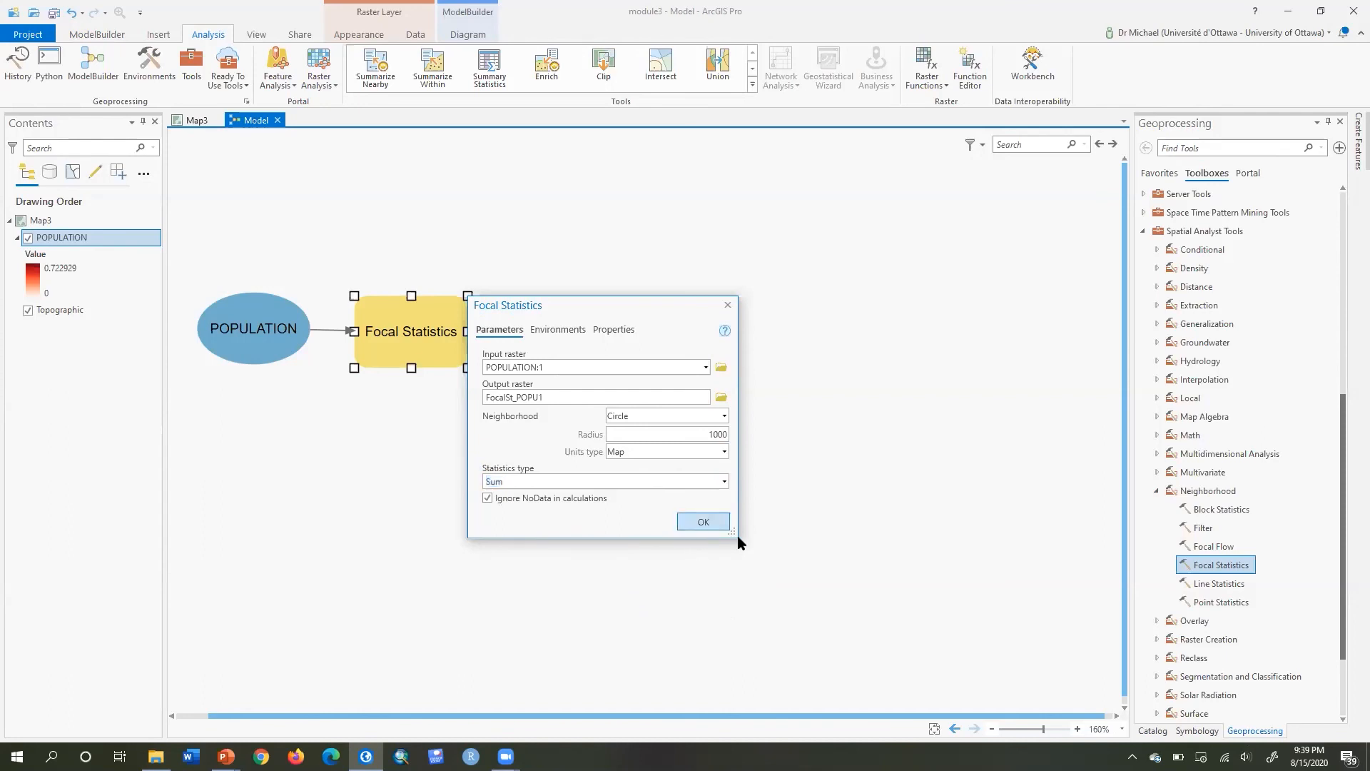
click(704, 522)
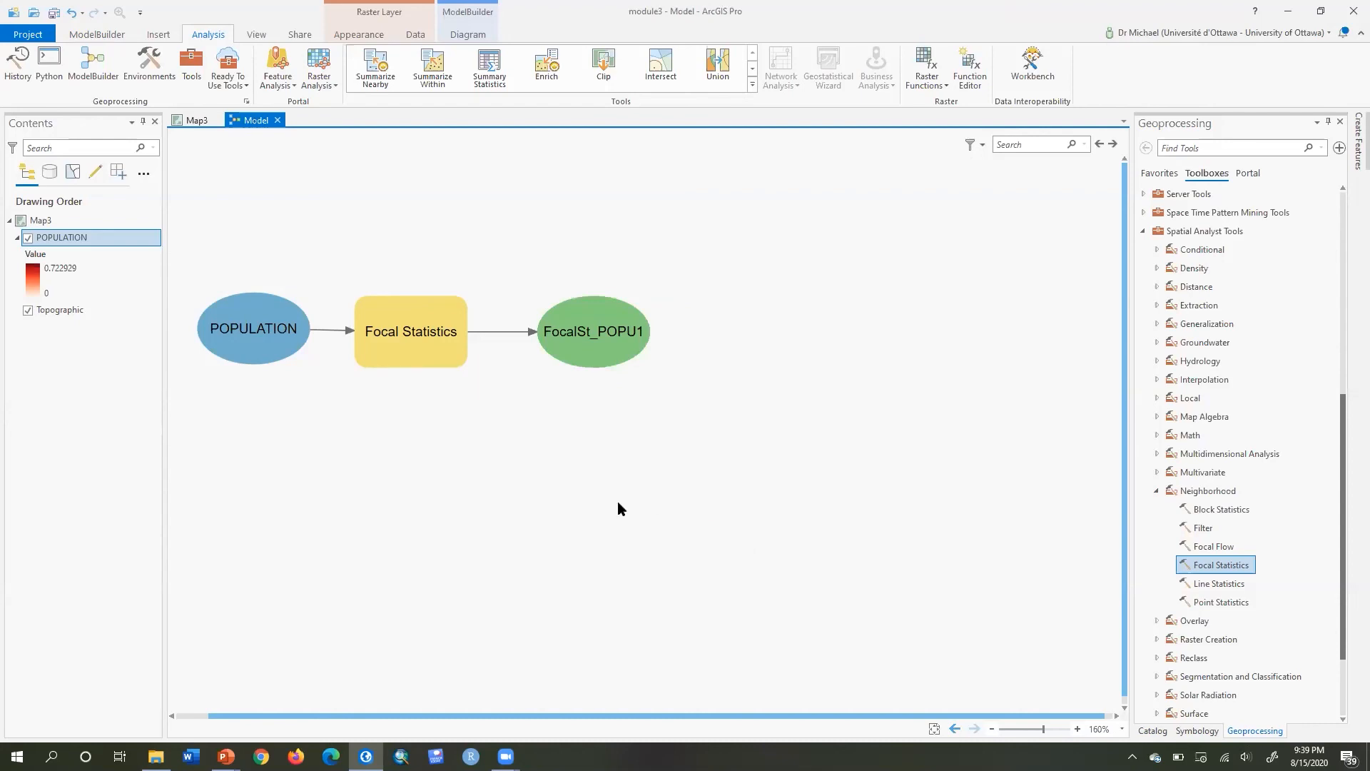
Rename the Focal Statistics output element in the model as POP_WTHN_1km.
right_click(592, 331)
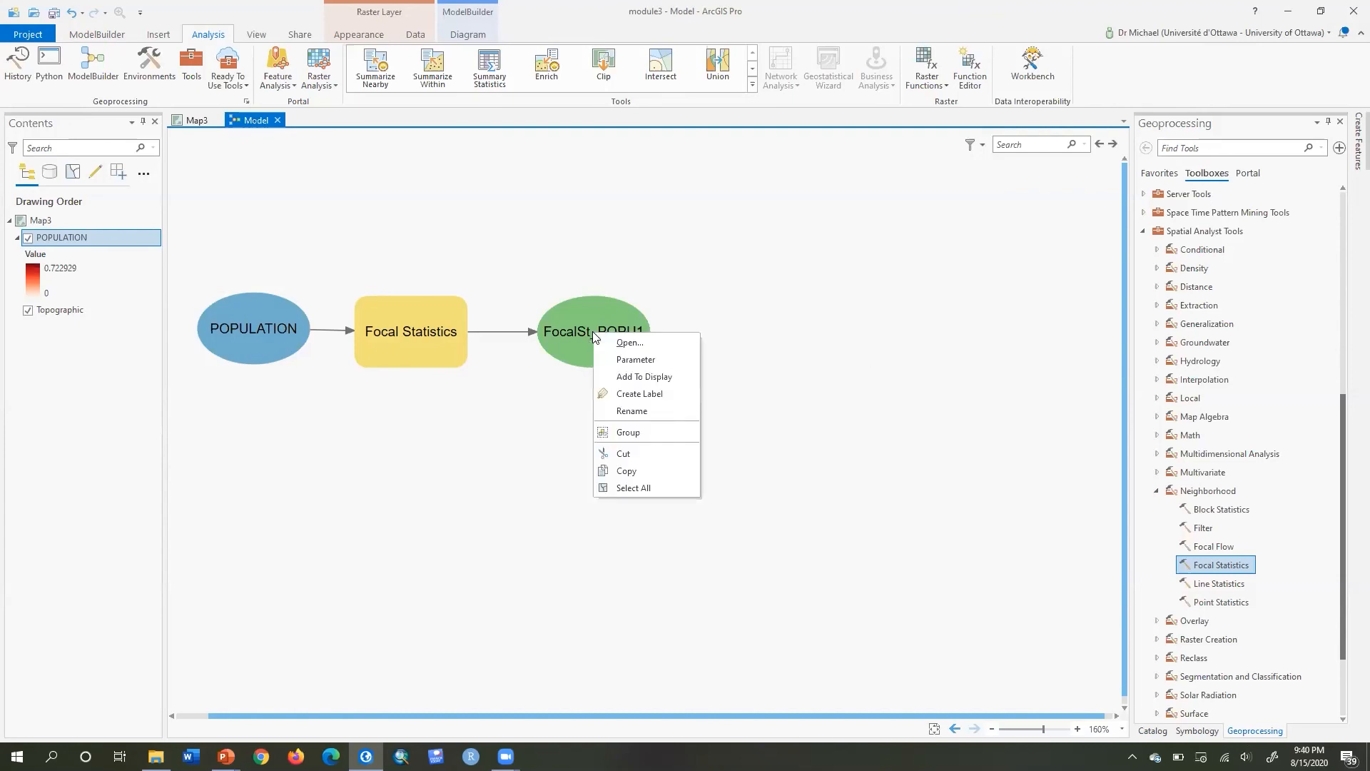
click(632, 410)
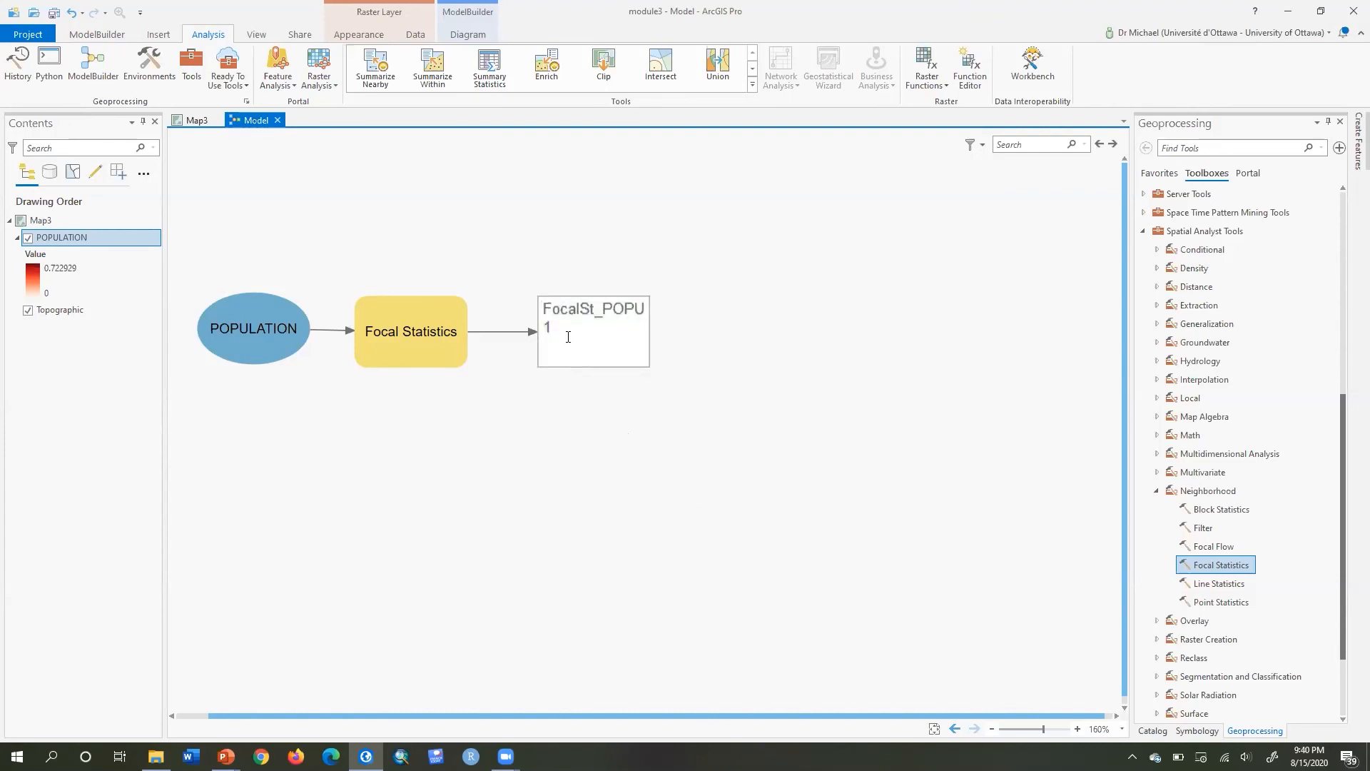
drag(569, 337, 531, 306)
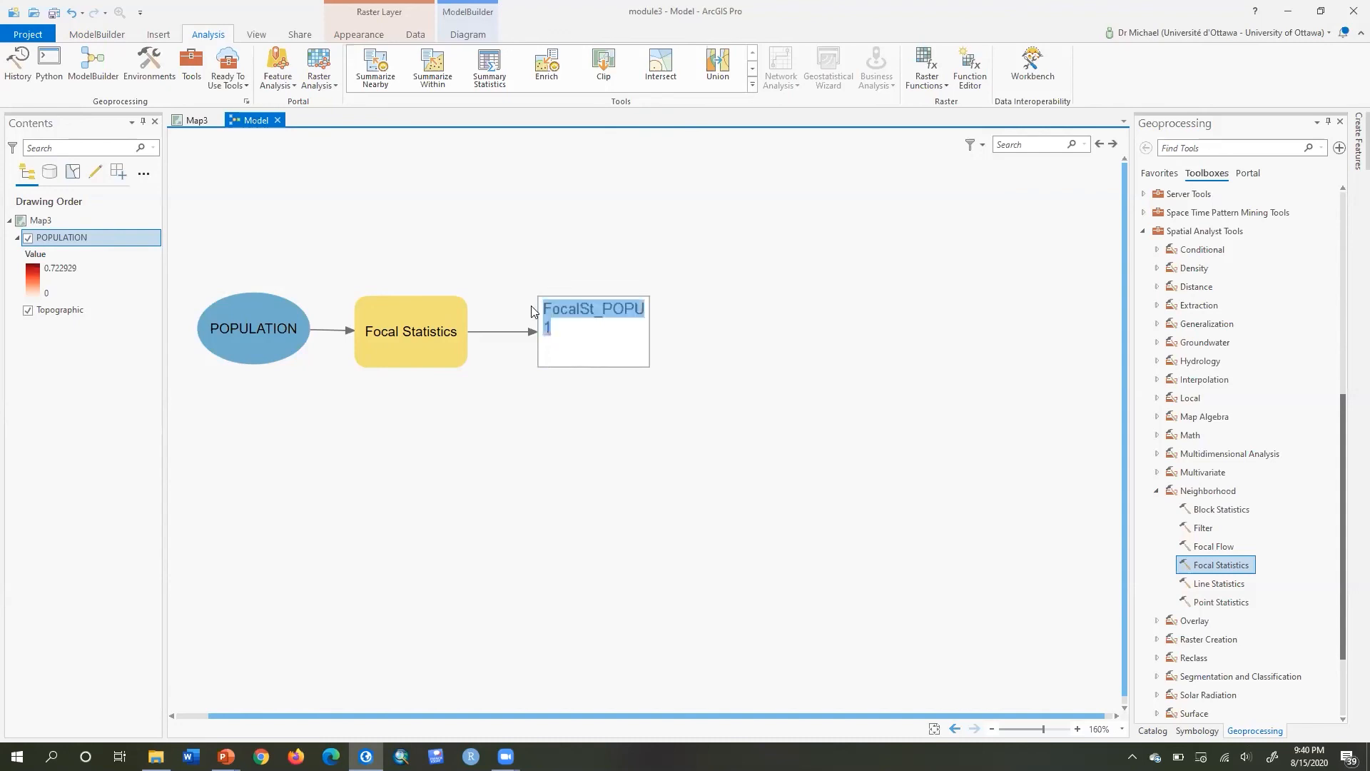
text(POP)
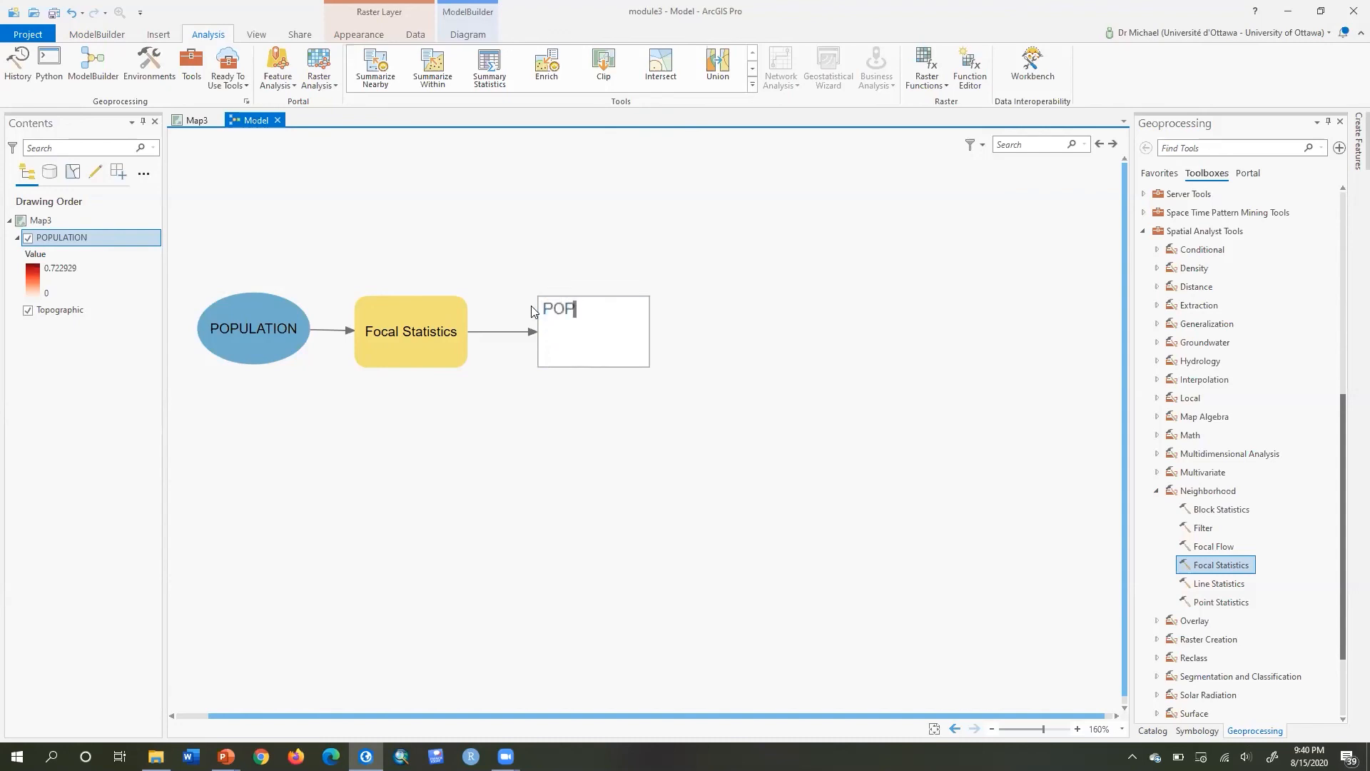
text(_)
text(W)
text(1HN)
text(_)
text(1)
text(km)
key(Return)
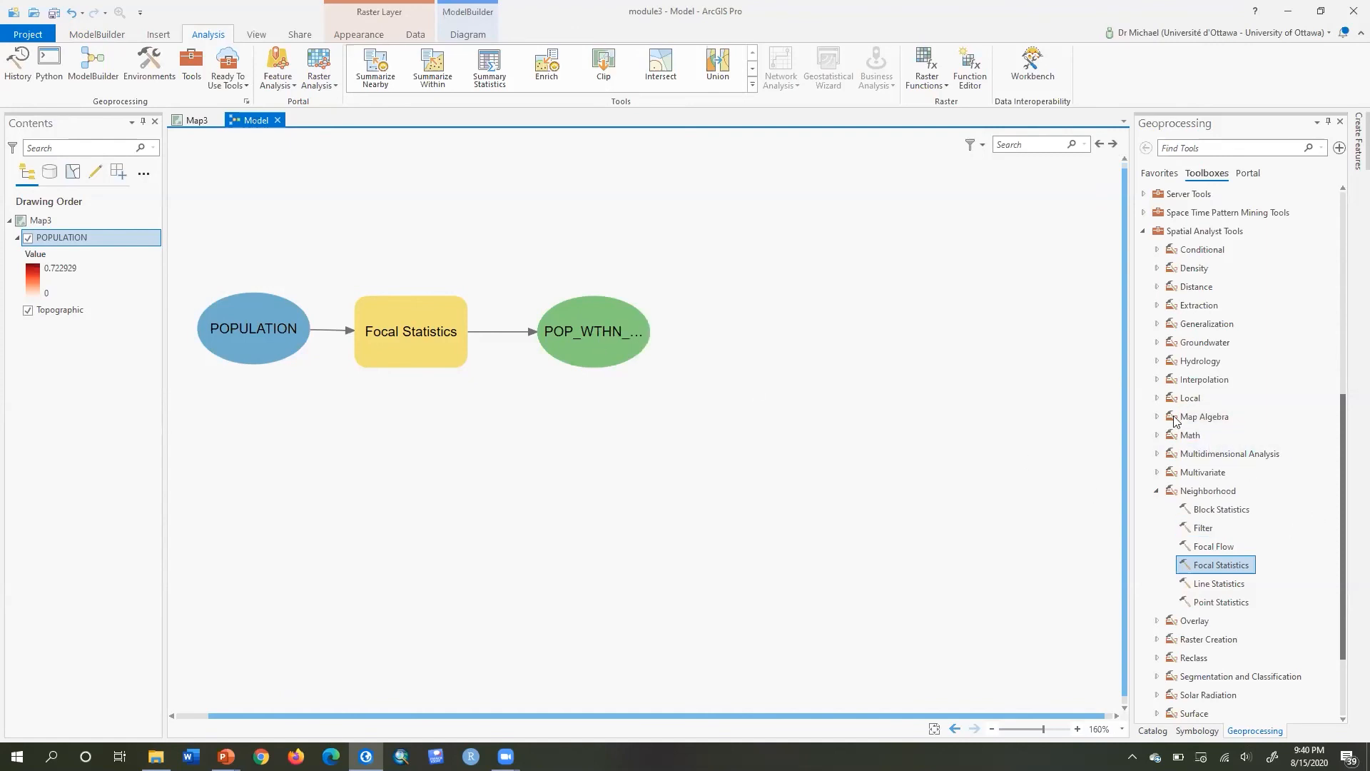
Add the Greater Than Equal tool from the Math Logical toolset and connect POP_WTHN_1km as its input raster or constant value 1.
click(1157, 436)
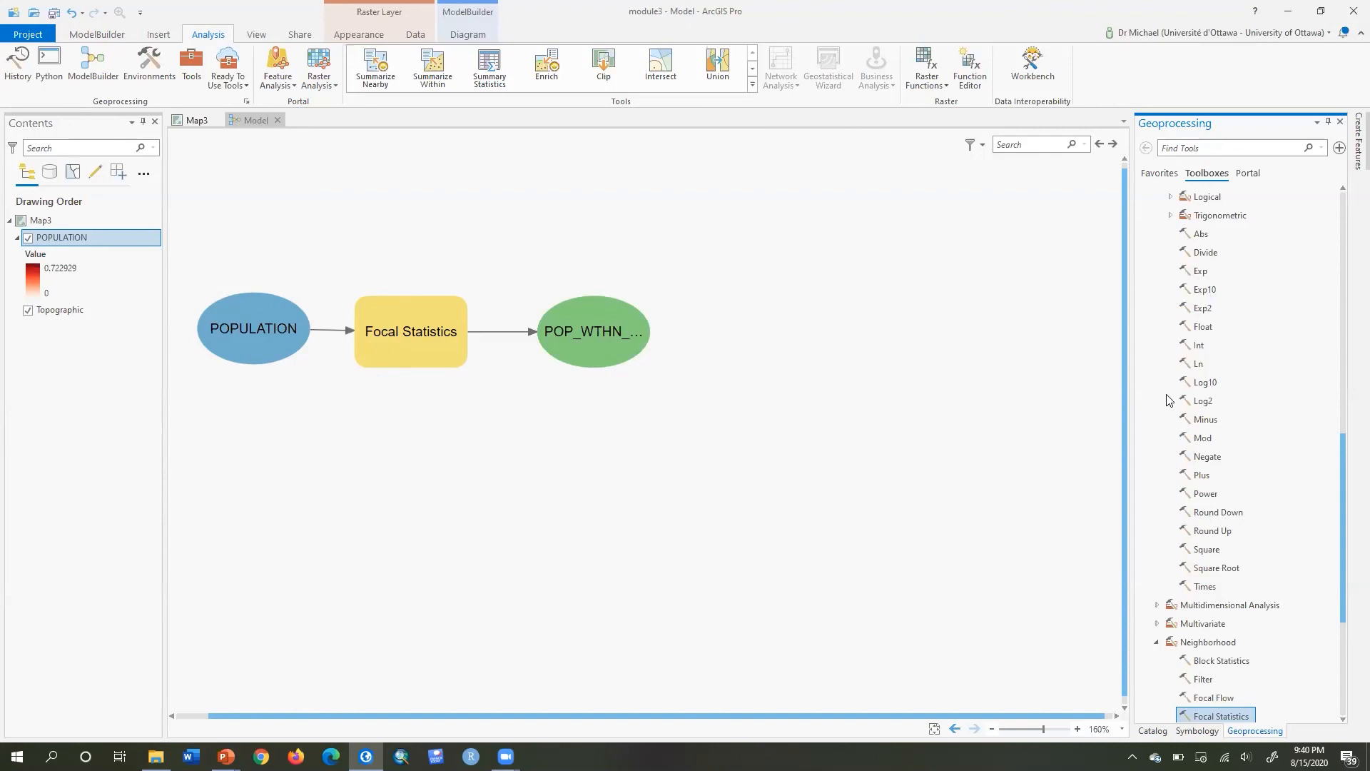
click(1170, 197)
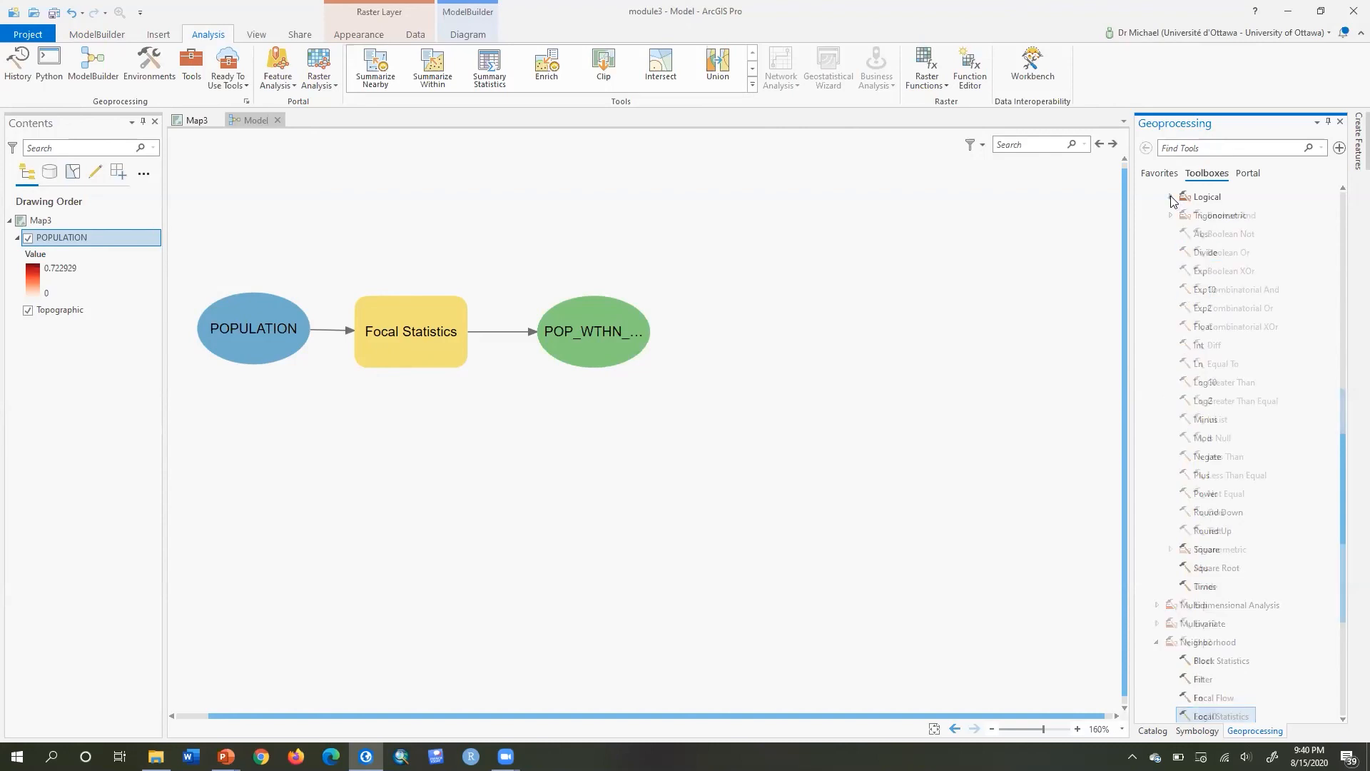
drag(1231, 400, 739, 326)
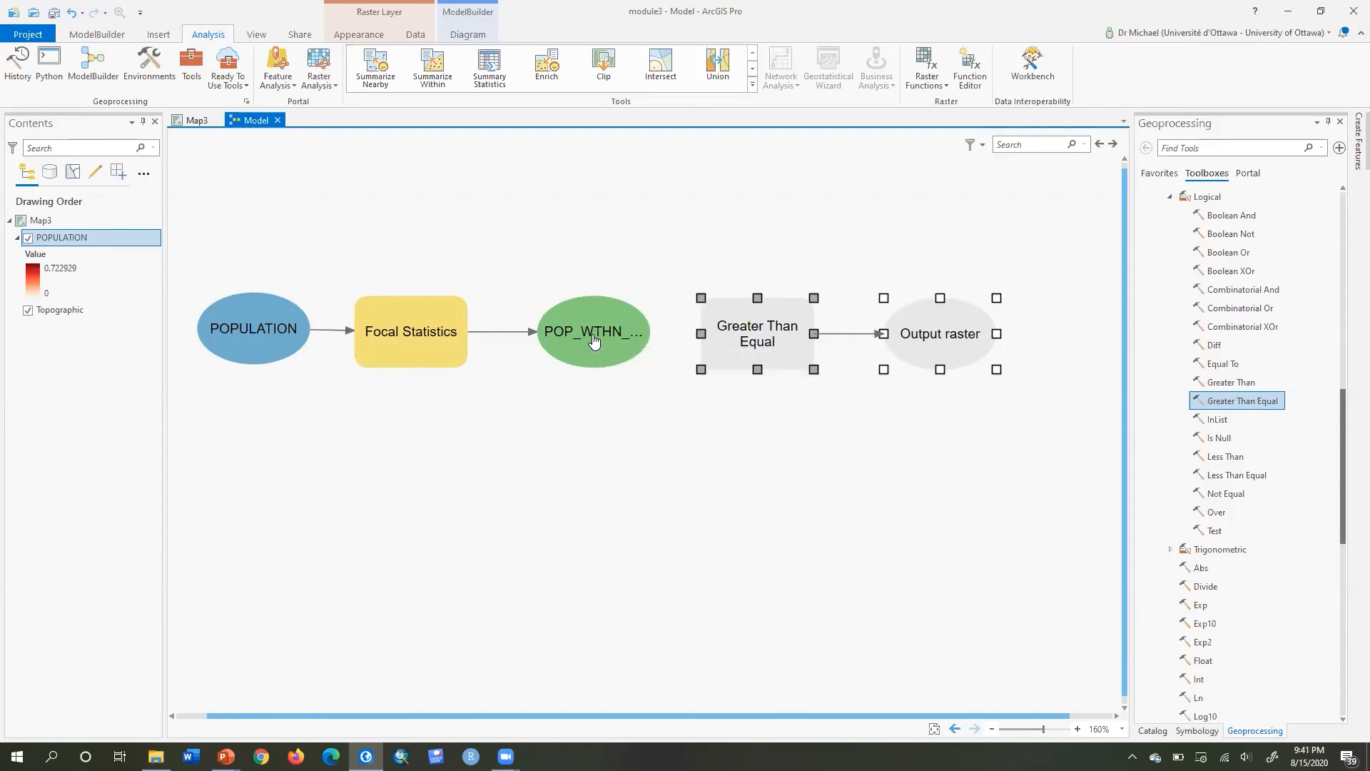
drag(593, 341, 730, 328)
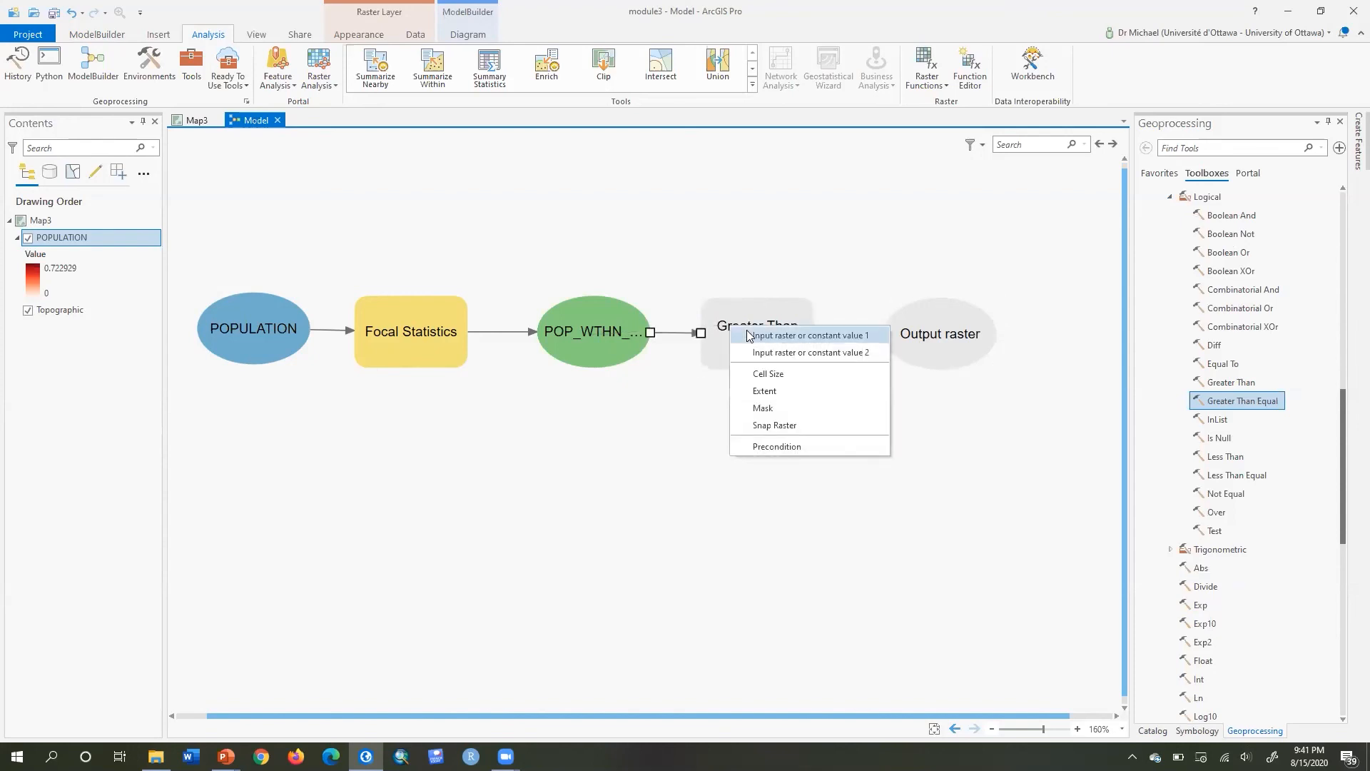
click(747, 333)
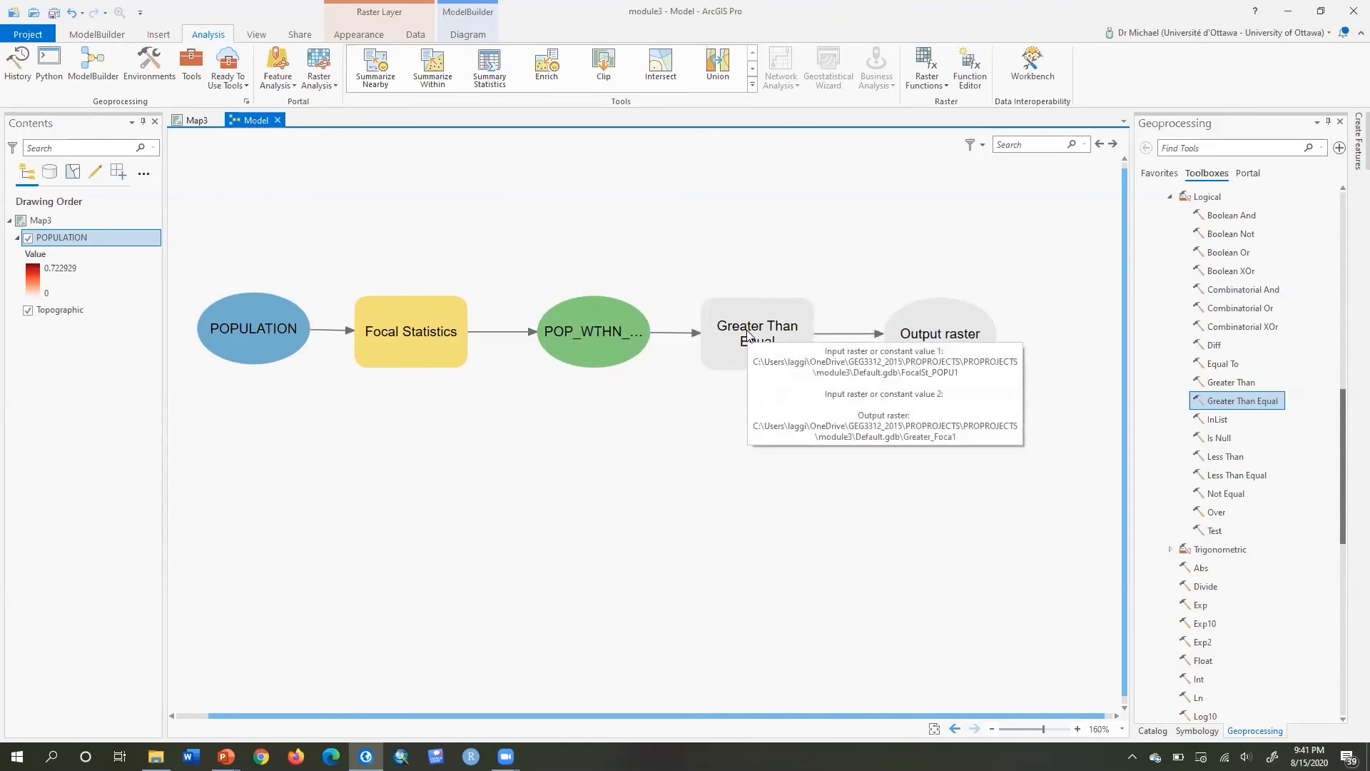
Set input raster or constant value 2 of Greater Than Equal to 3000 and accept the parameters.
double_click(747, 333)
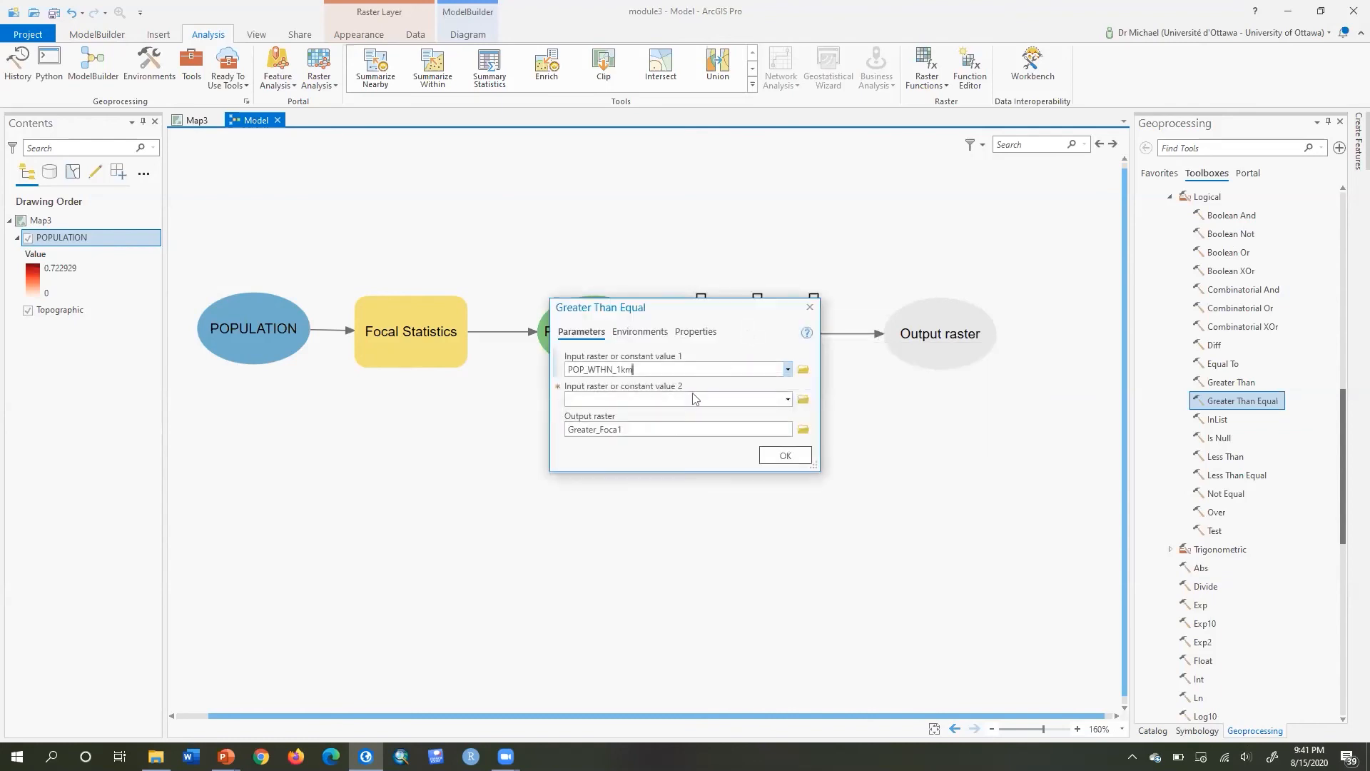
click(619, 399)
text(3000)
click(637, 369)
click(612, 397)
click(775, 455)
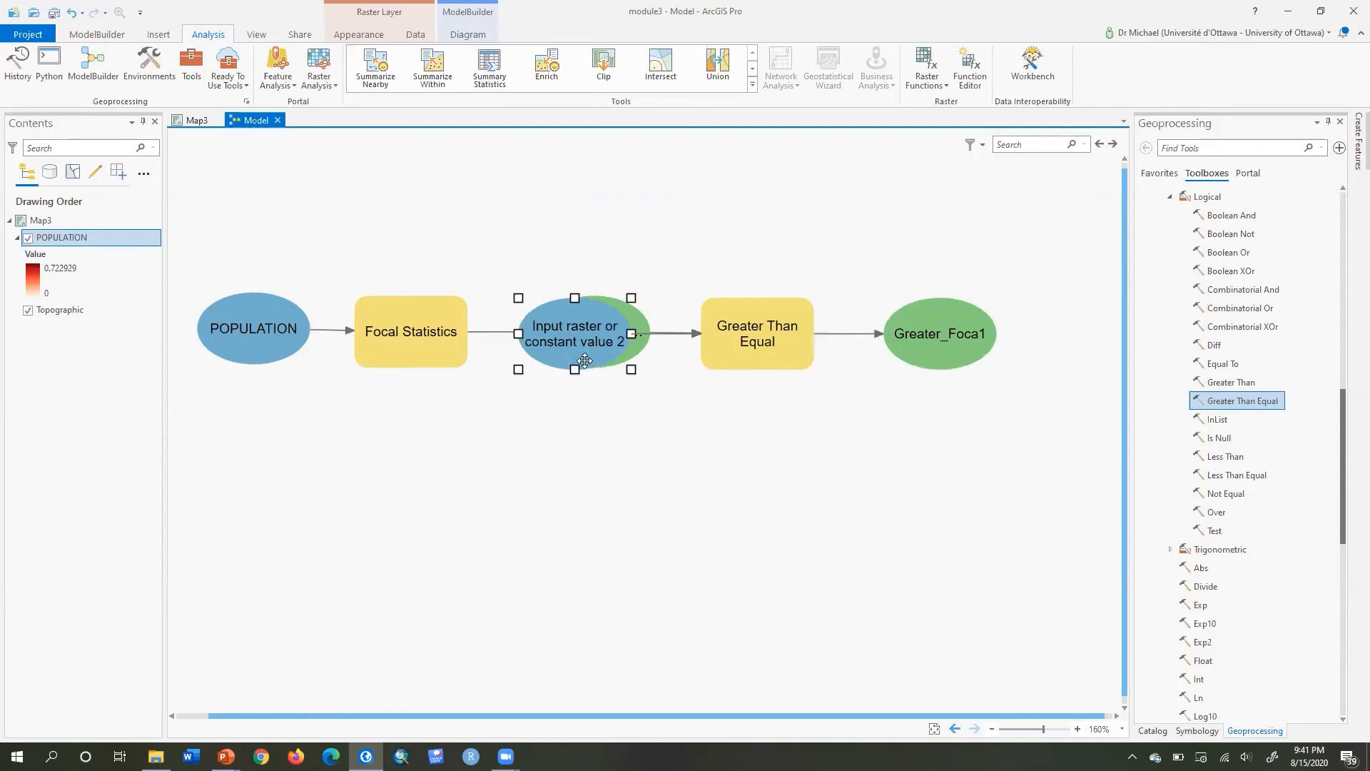
Move the input raster or constant value 2 element below Greater Than Equal and rename it as 3000.
drag(573, 337, 654, 444)
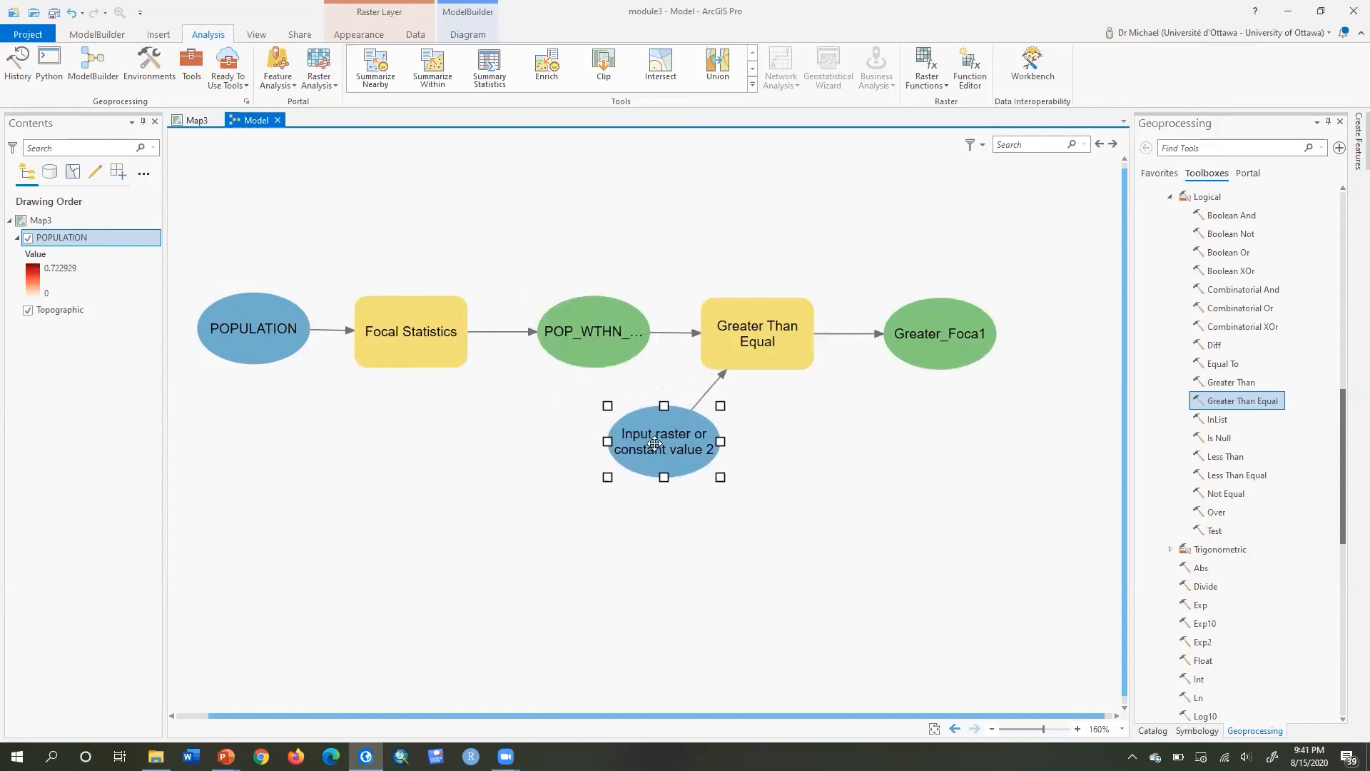
right_click(656, 444)
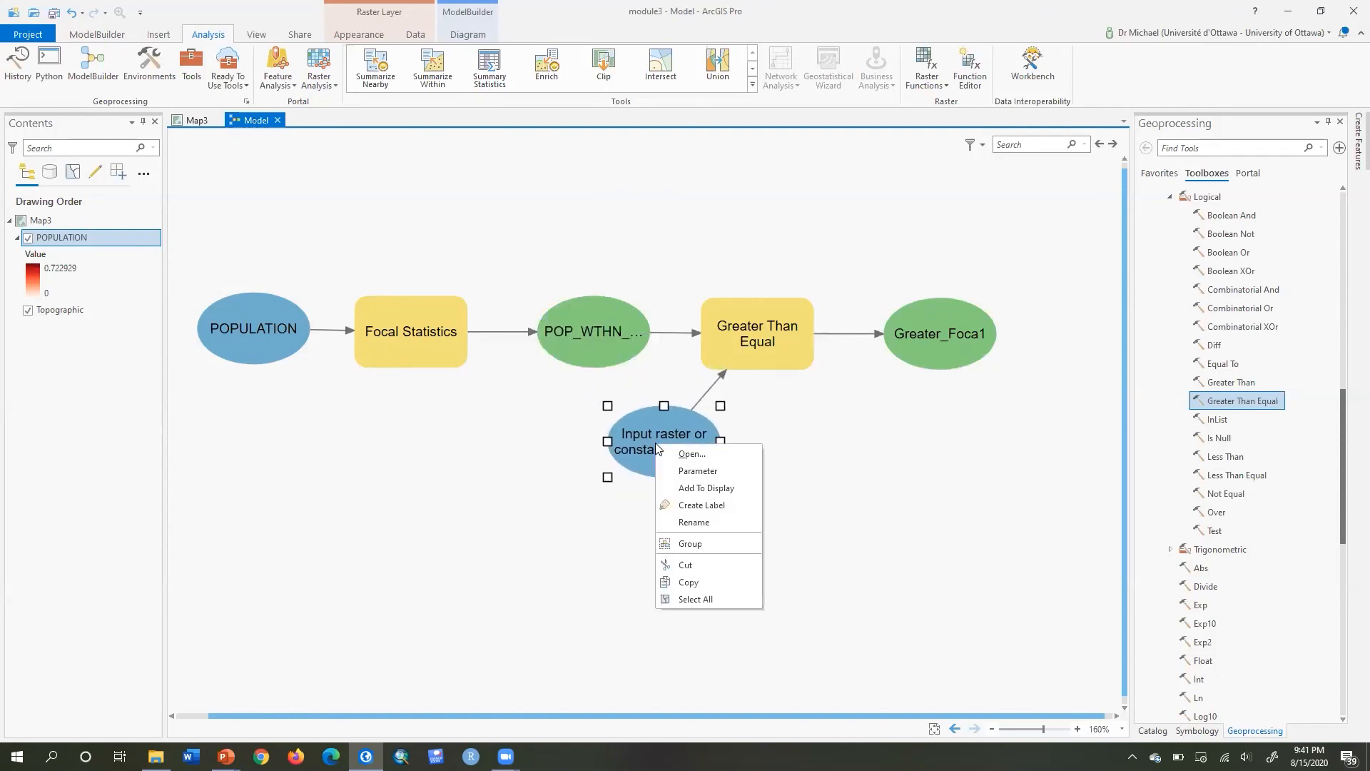
click(690, 524)
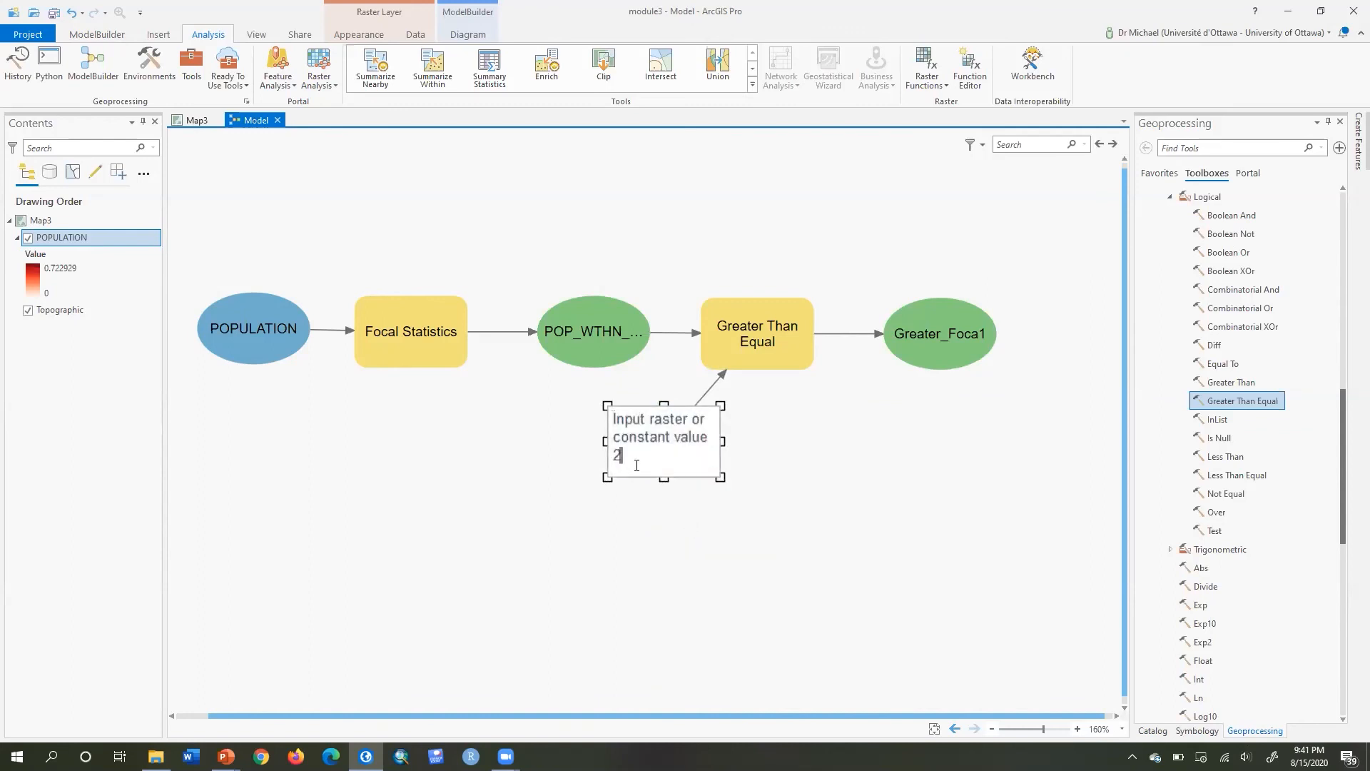
drag(619, 454, 584, 425)
text(3000)
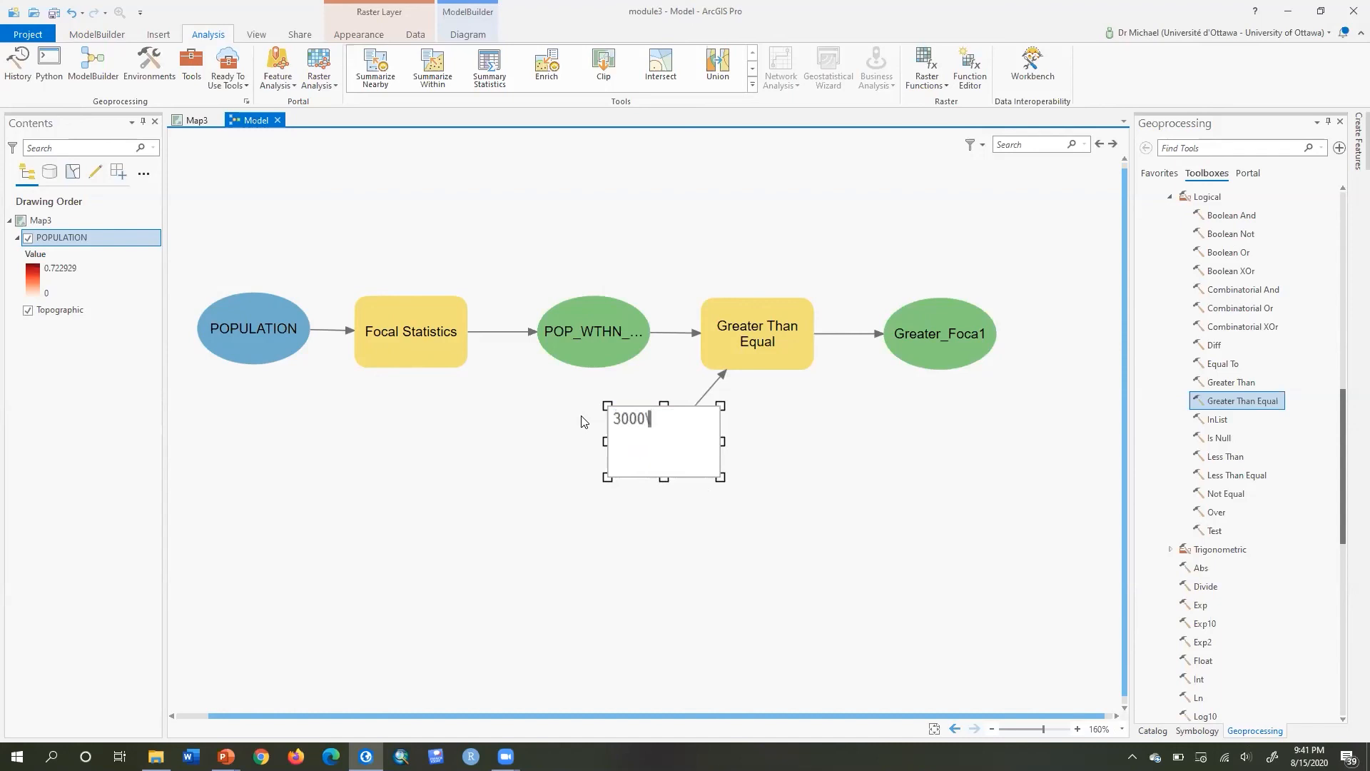
key(Return)
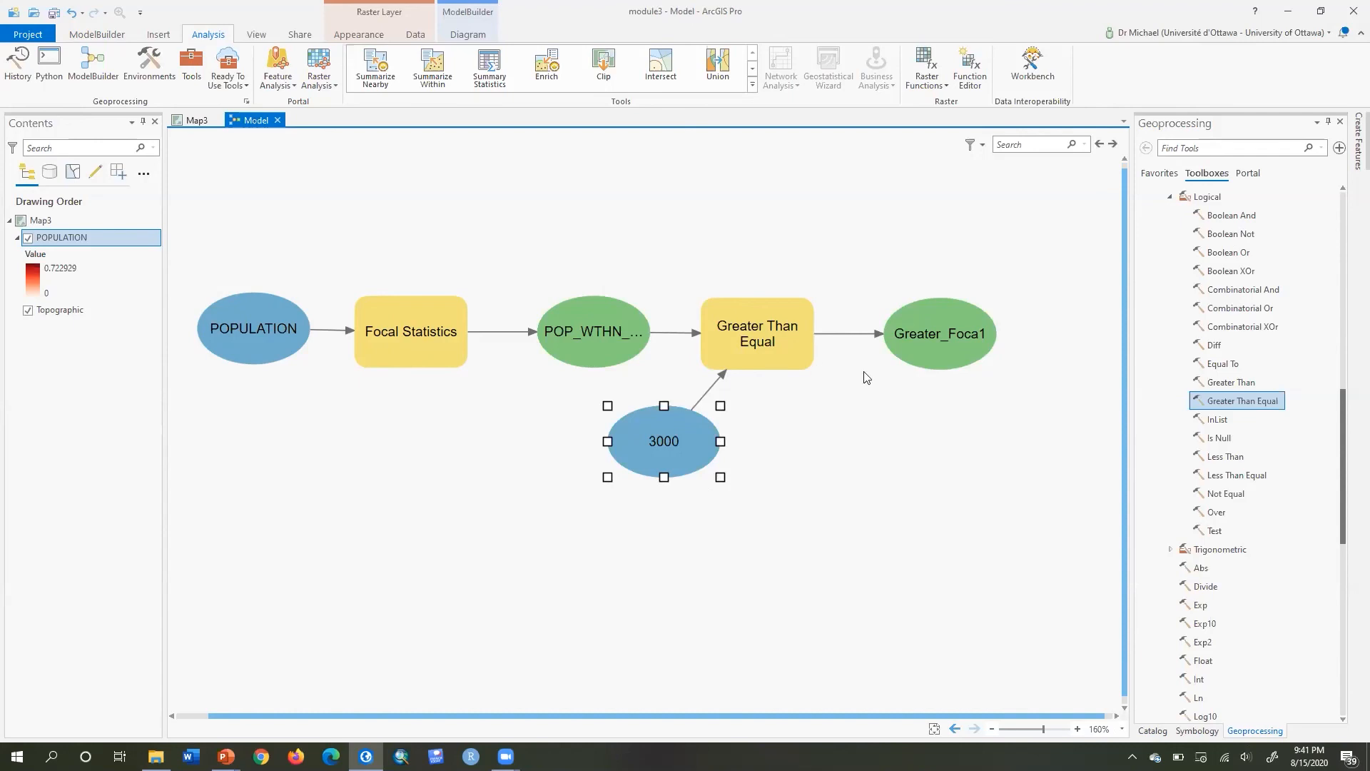
Rename the Greater Than Equal output element in the model as Towerloc.
click(933, 335)
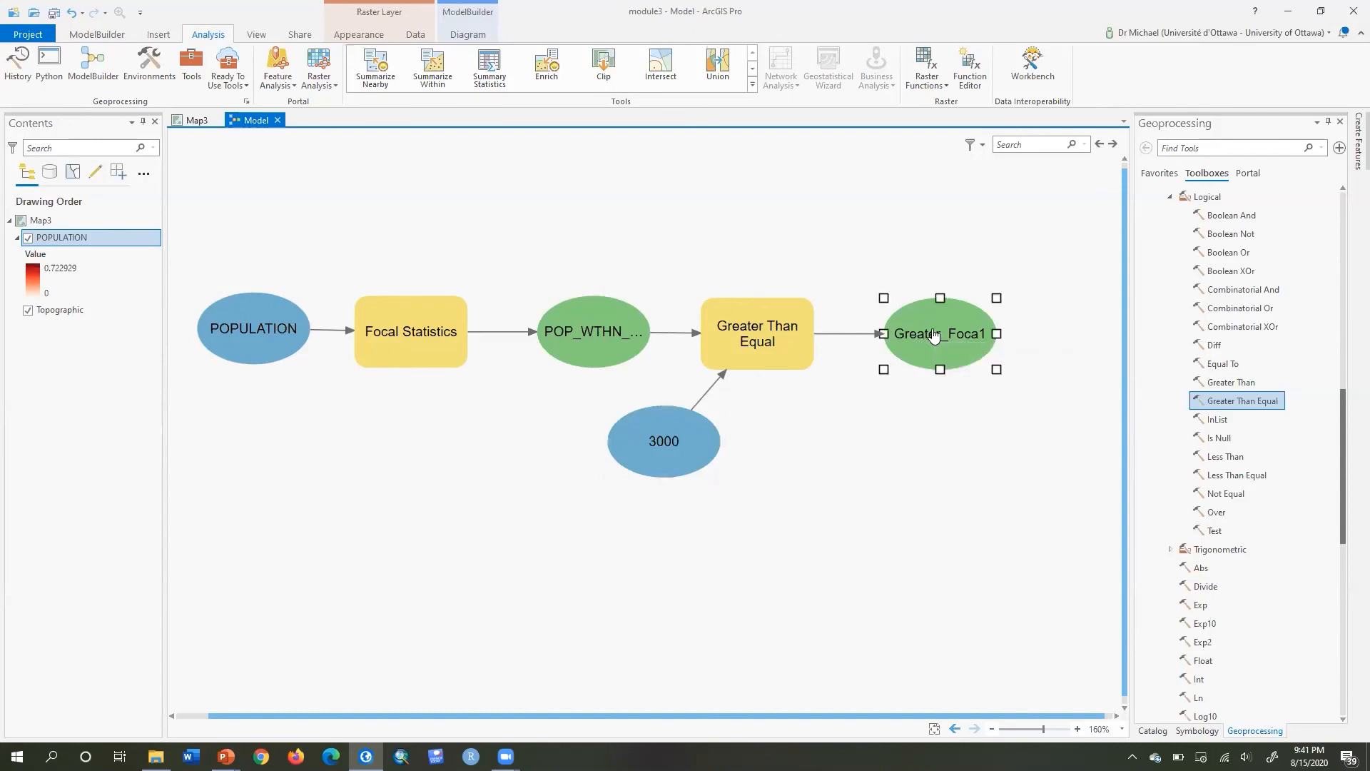
right_click(933, 336)
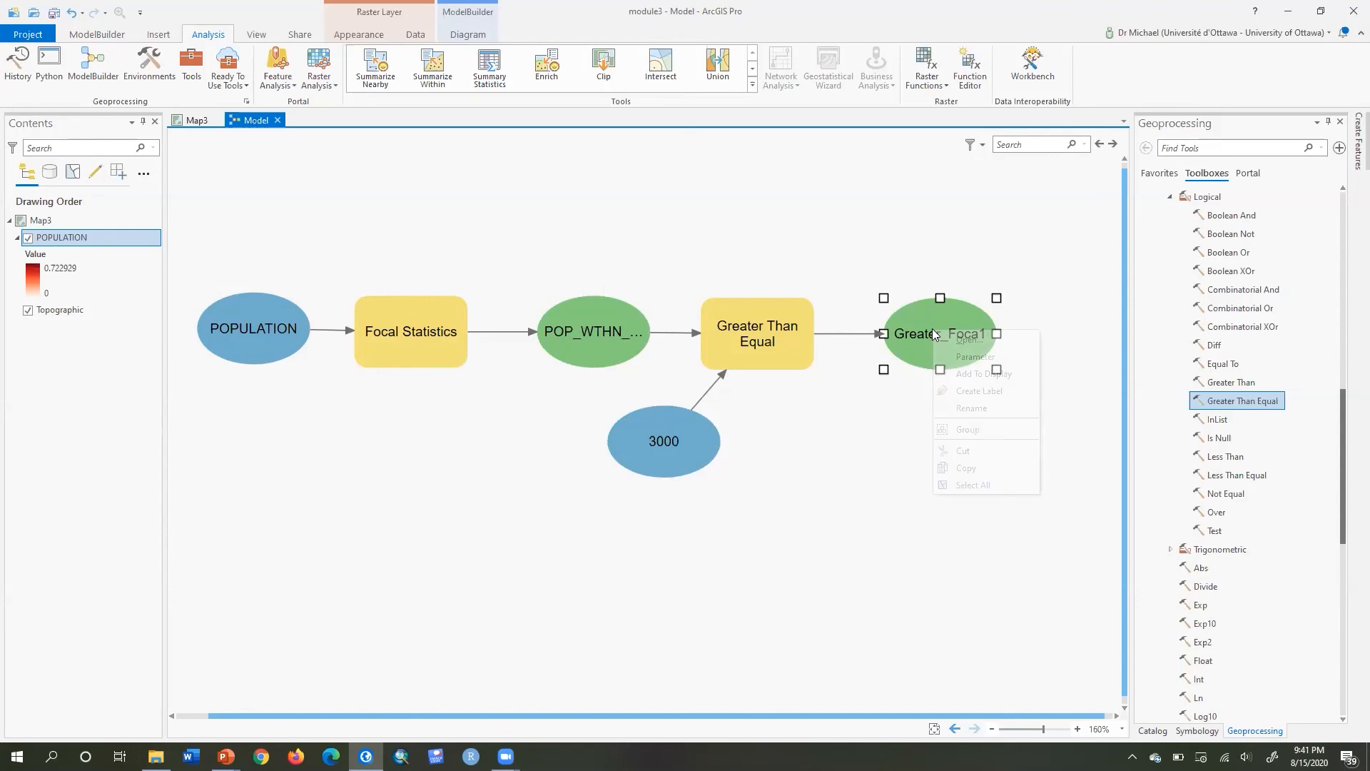
click(961, 408)
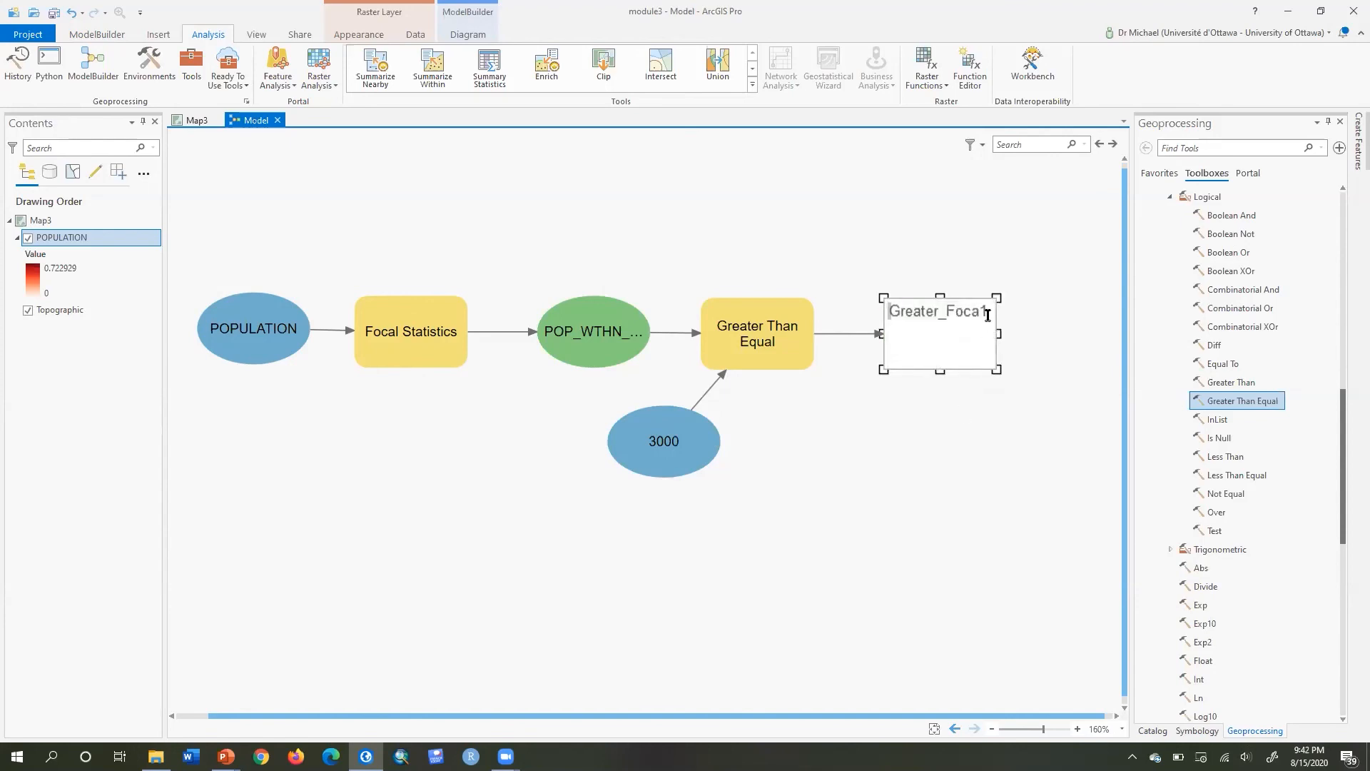
drag(987, 316, 876, 335)
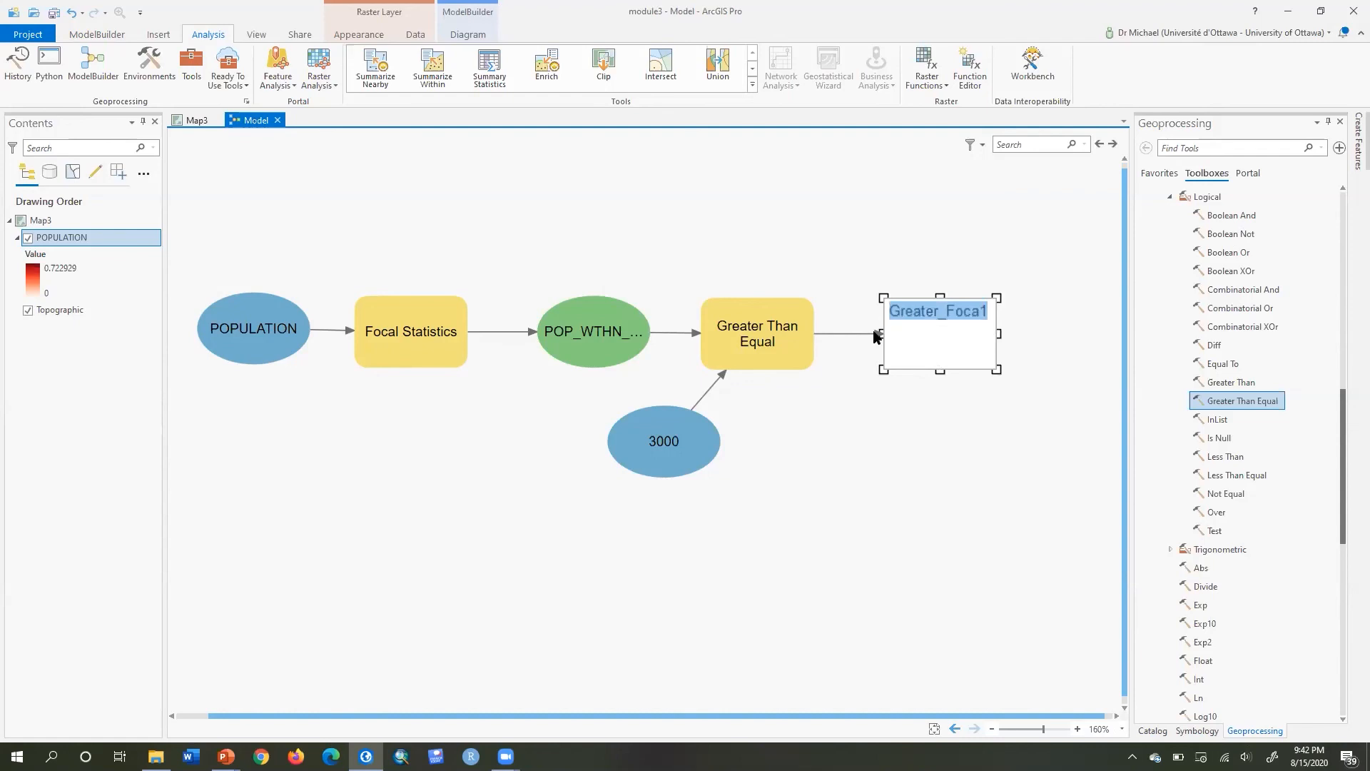
text(To)
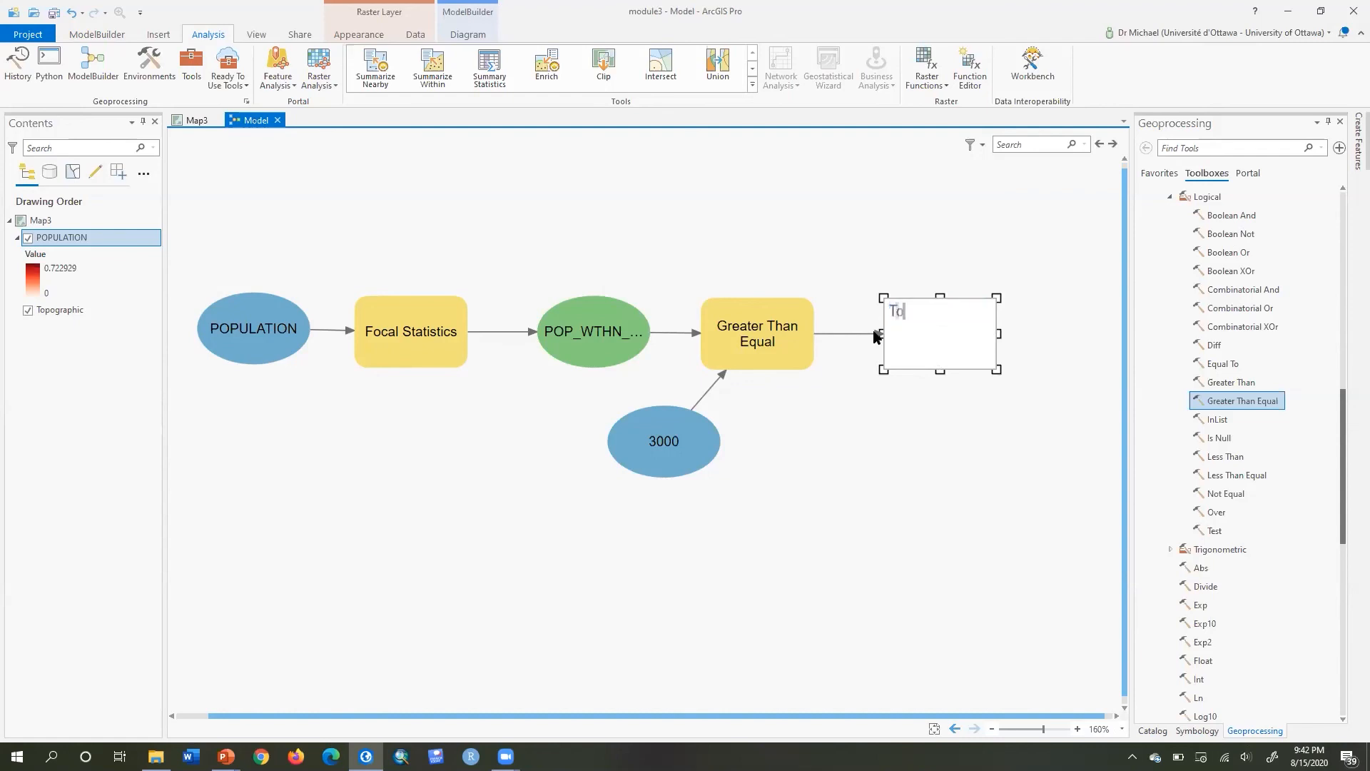
text(werloc)
key(Return)
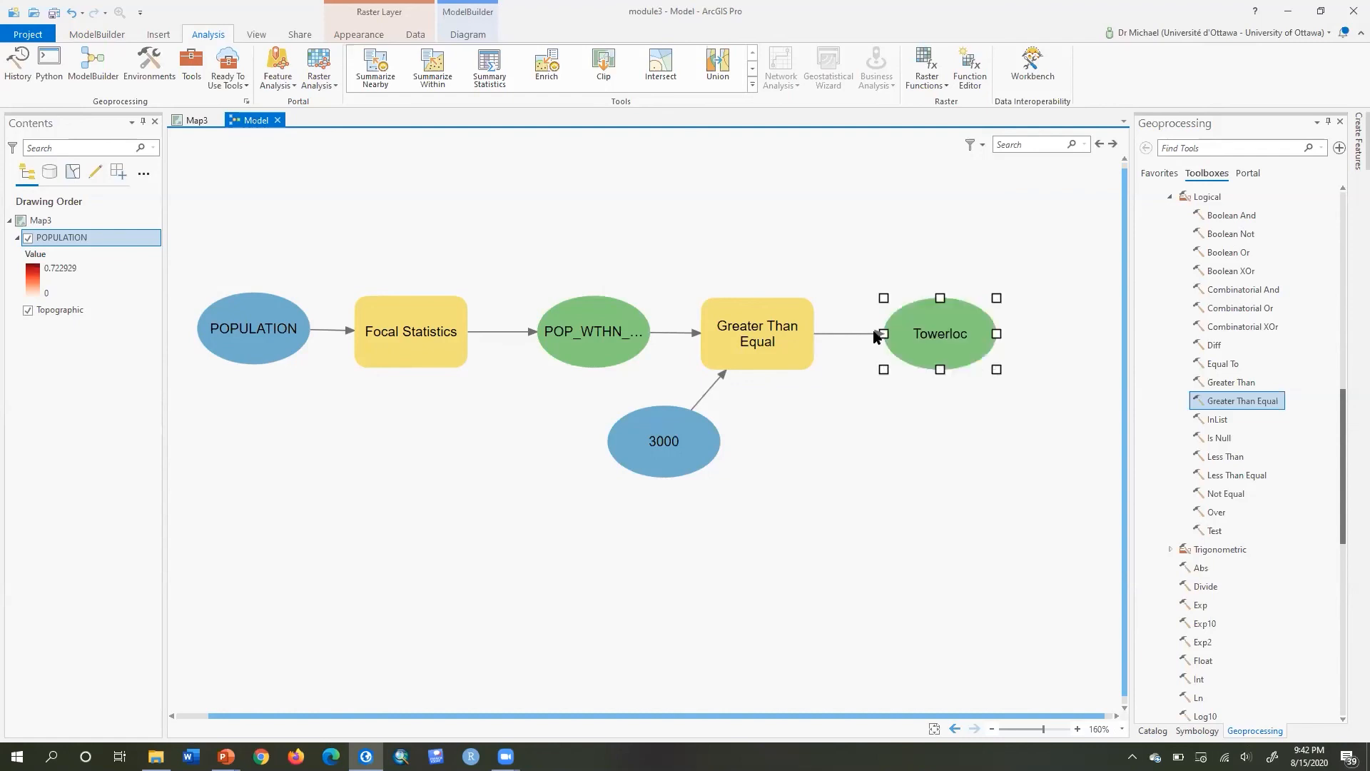
right_click(950, 330)
click(986, 239)
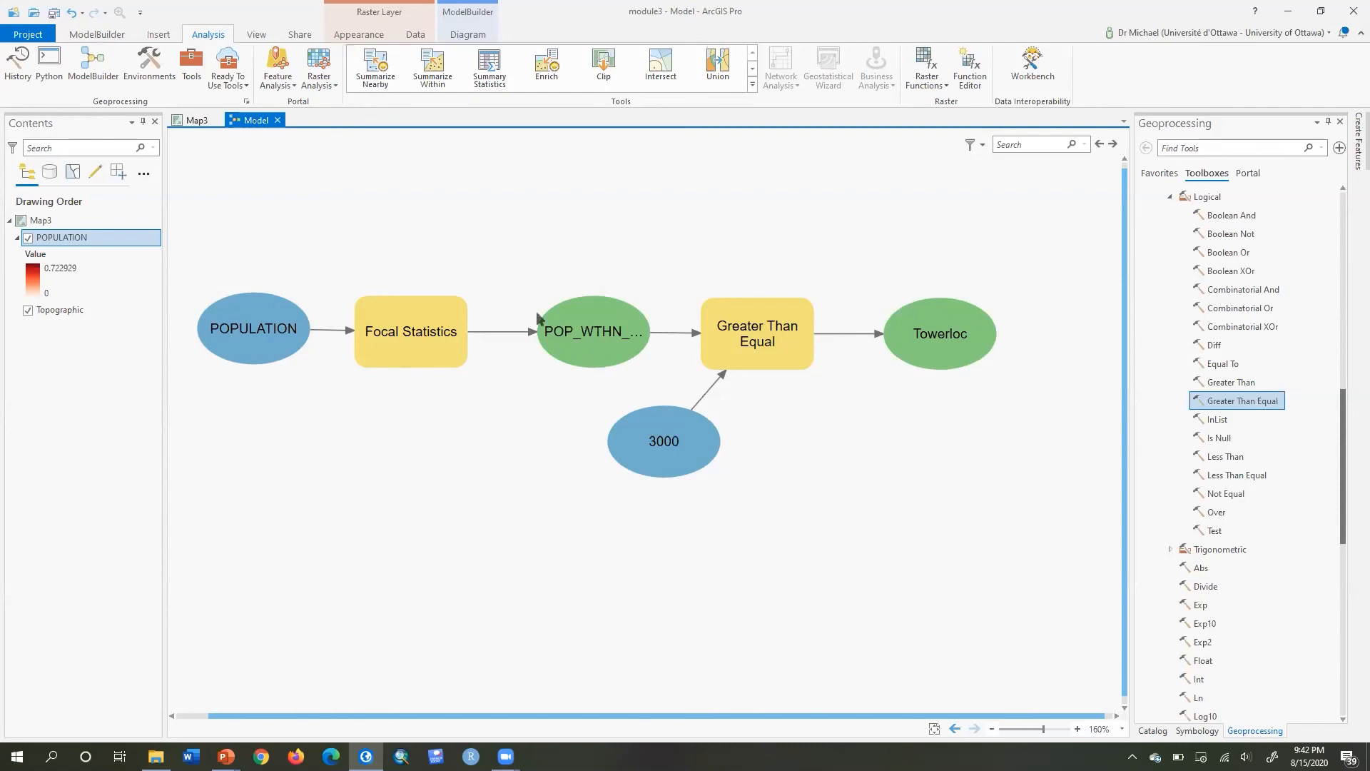
Validate and run the whole model, and close its progress window once processing is done.
mouse_move(435, 349)
mouse_move(739, 343)
click(95, 35)
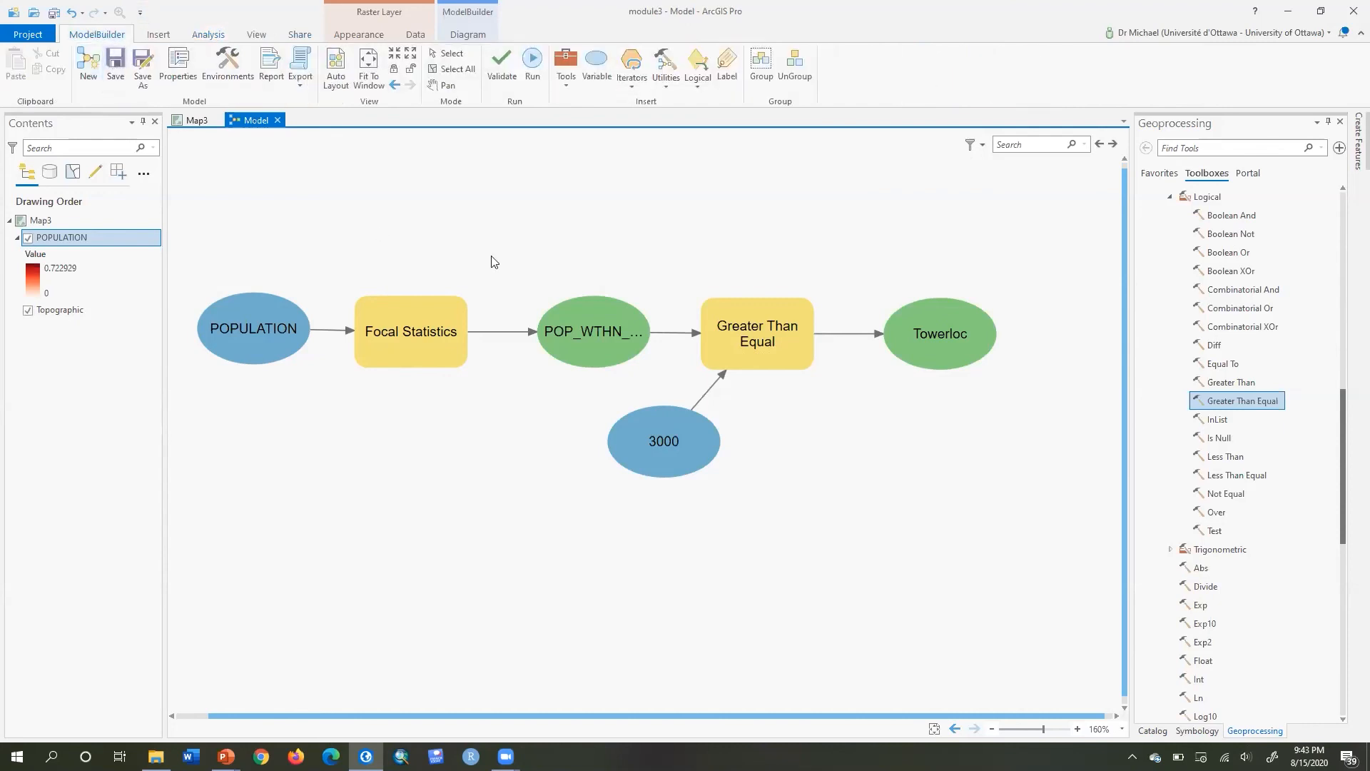
click(506, 68)
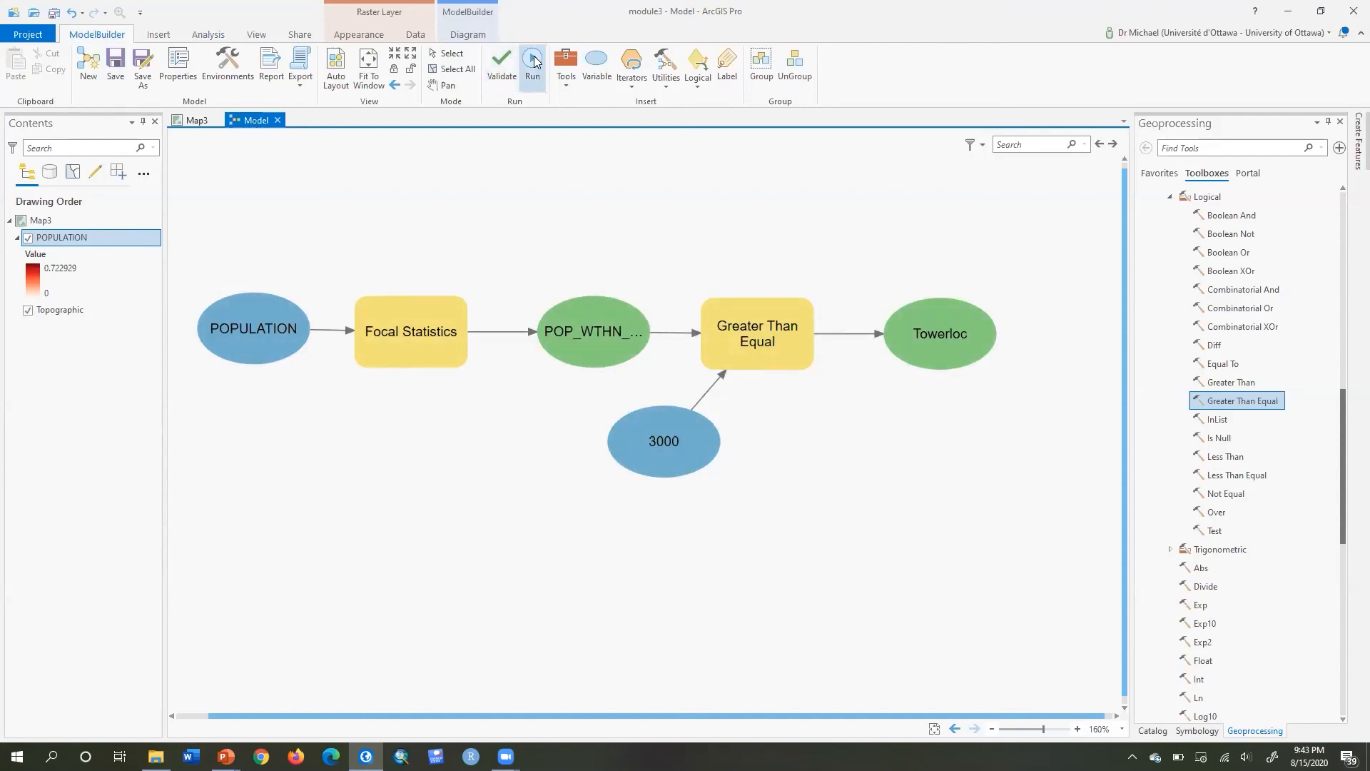
click(533, 61)
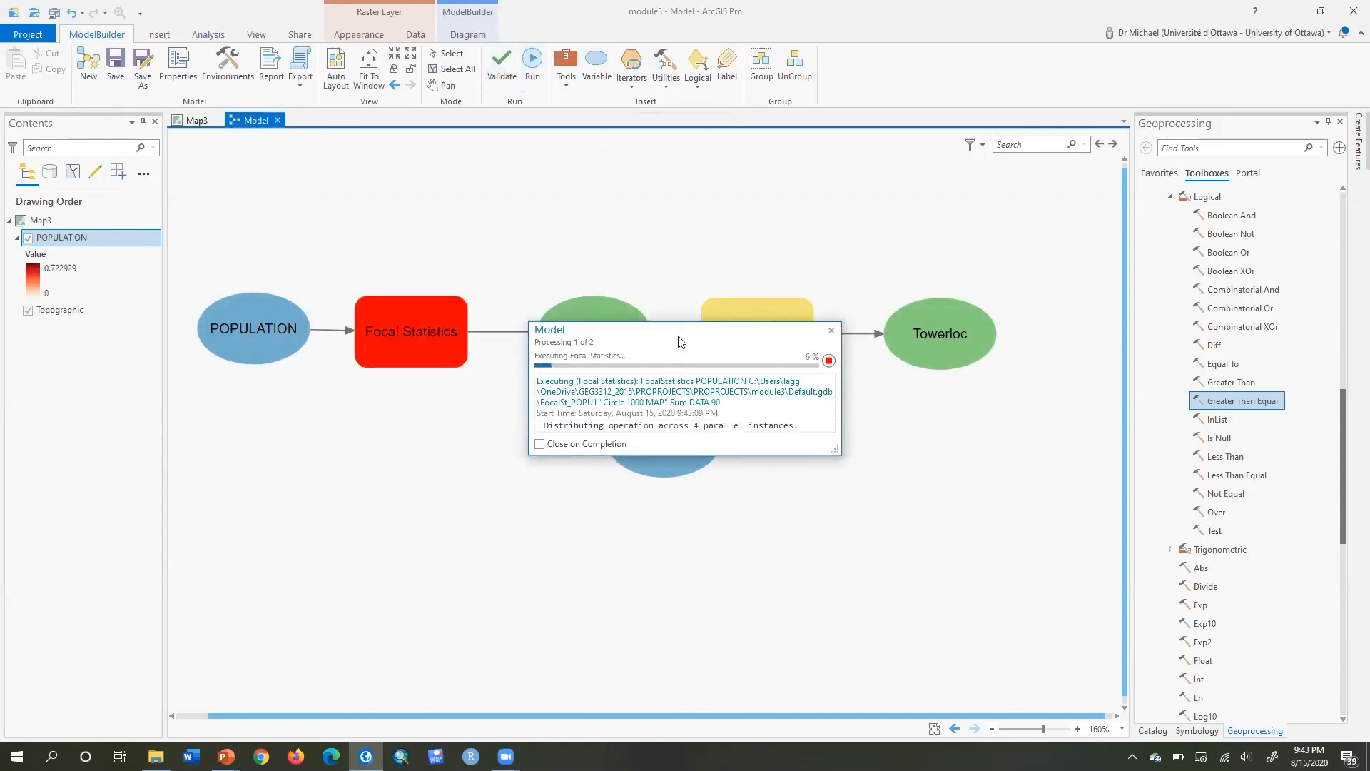
drag(680, 337, 640, 520)
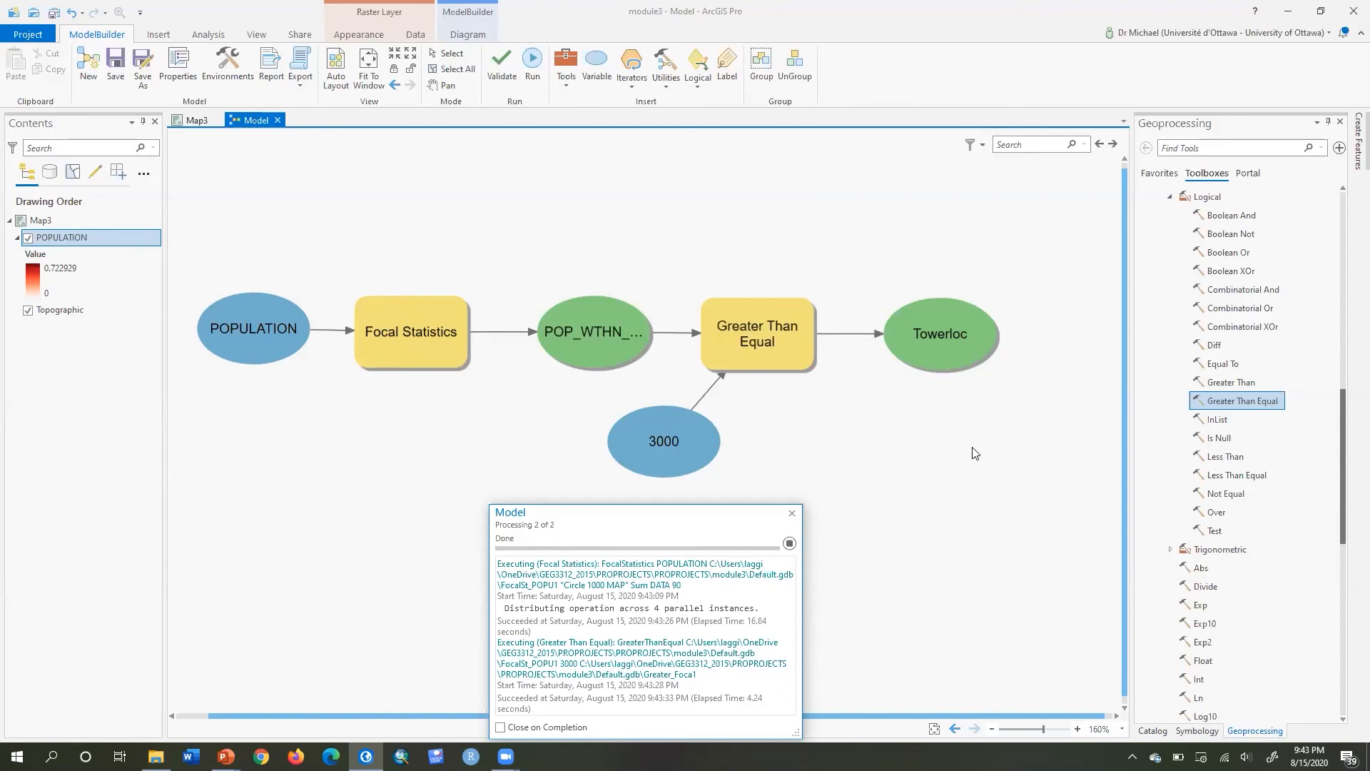
click(791, 512)
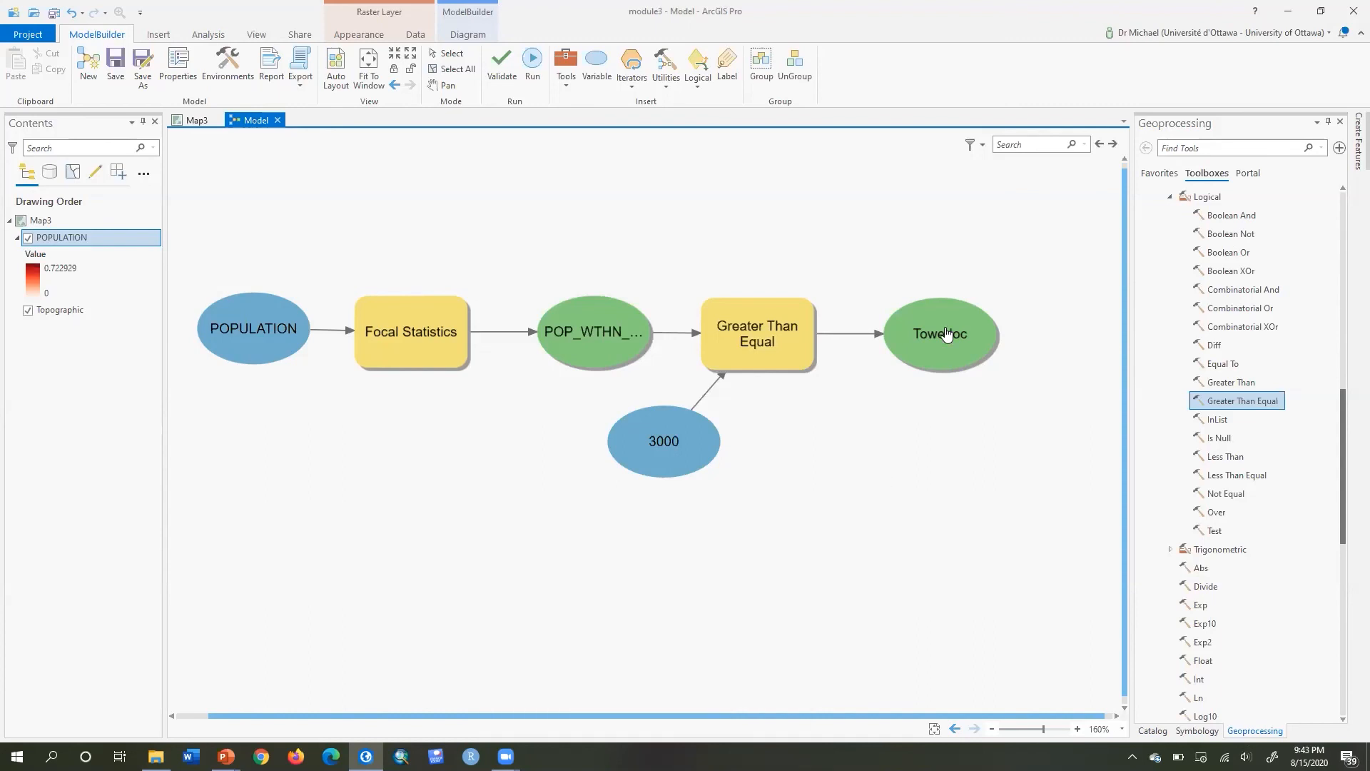
Add the Towerloc output to the display and view it in Map3.
right_click(946, 330)
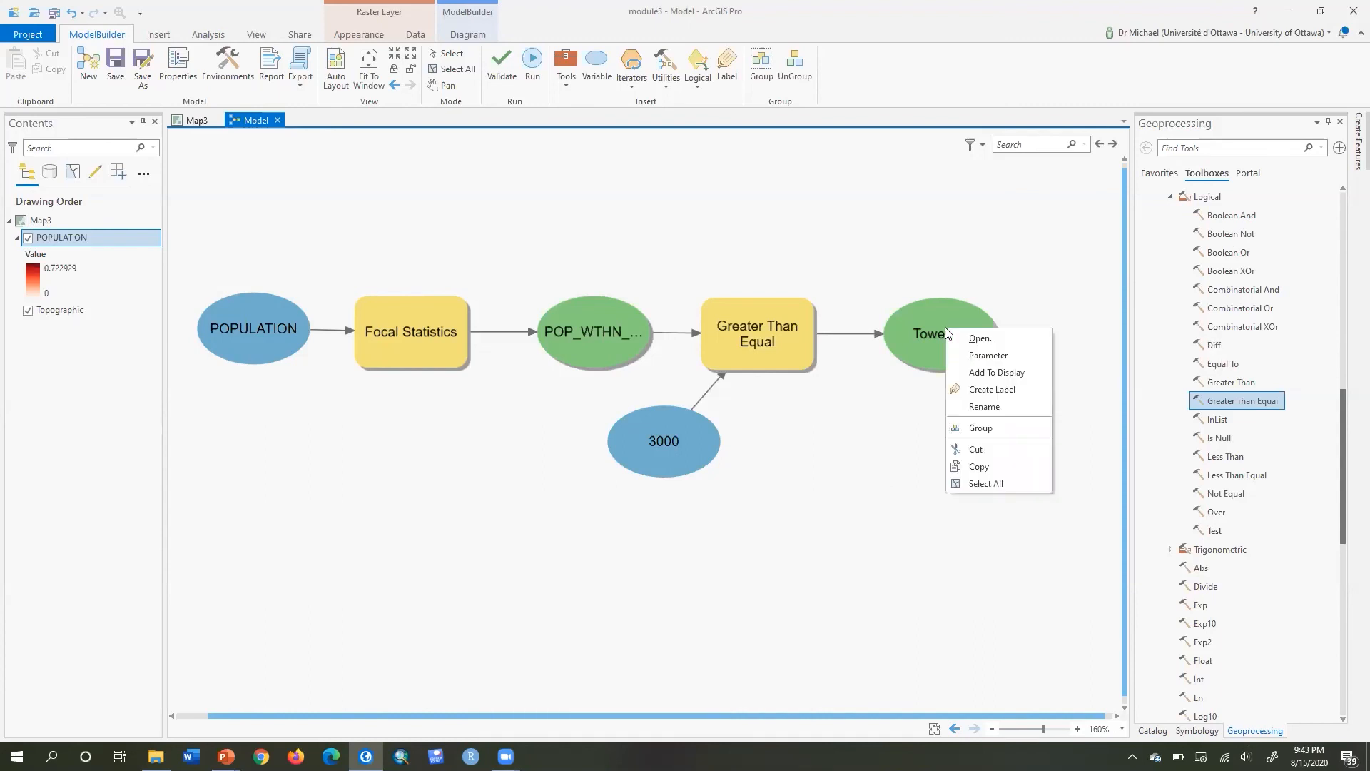
click(973, 373)
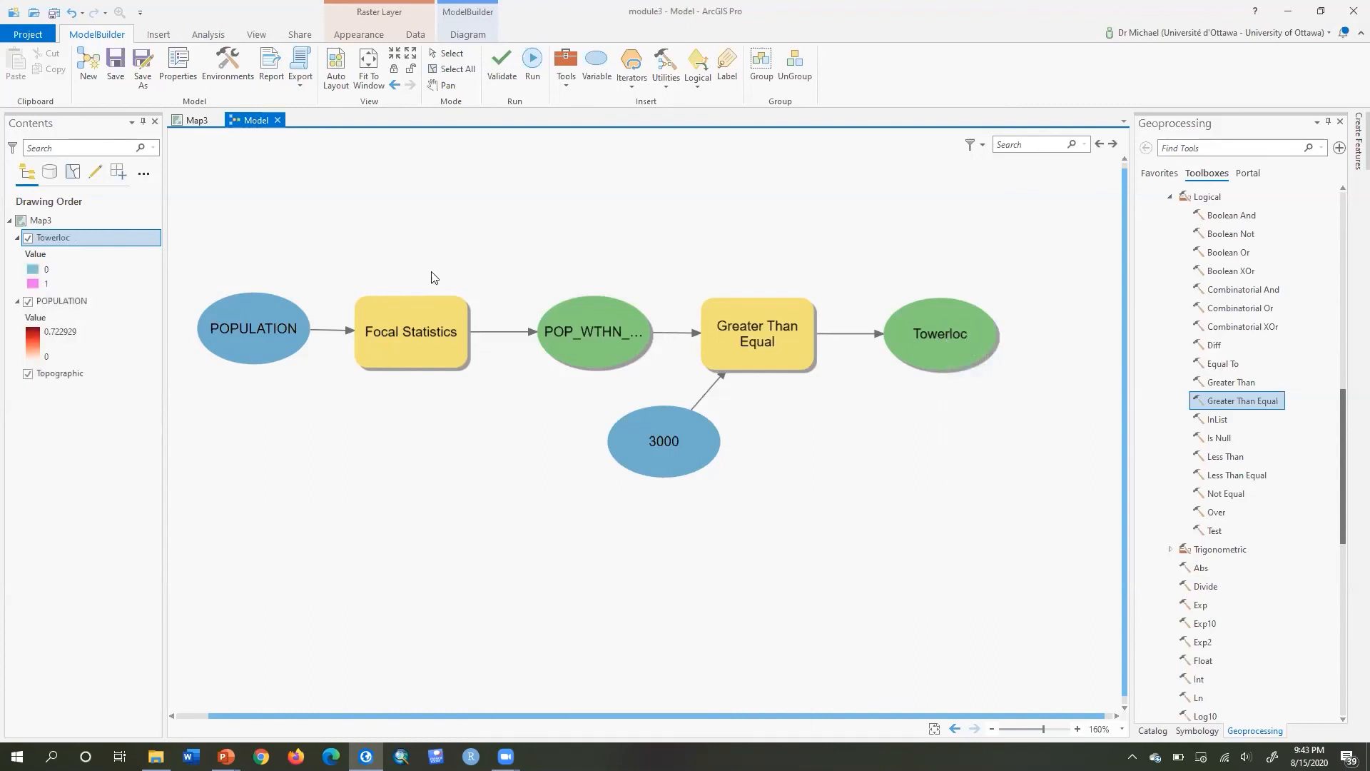
click(193, 122)
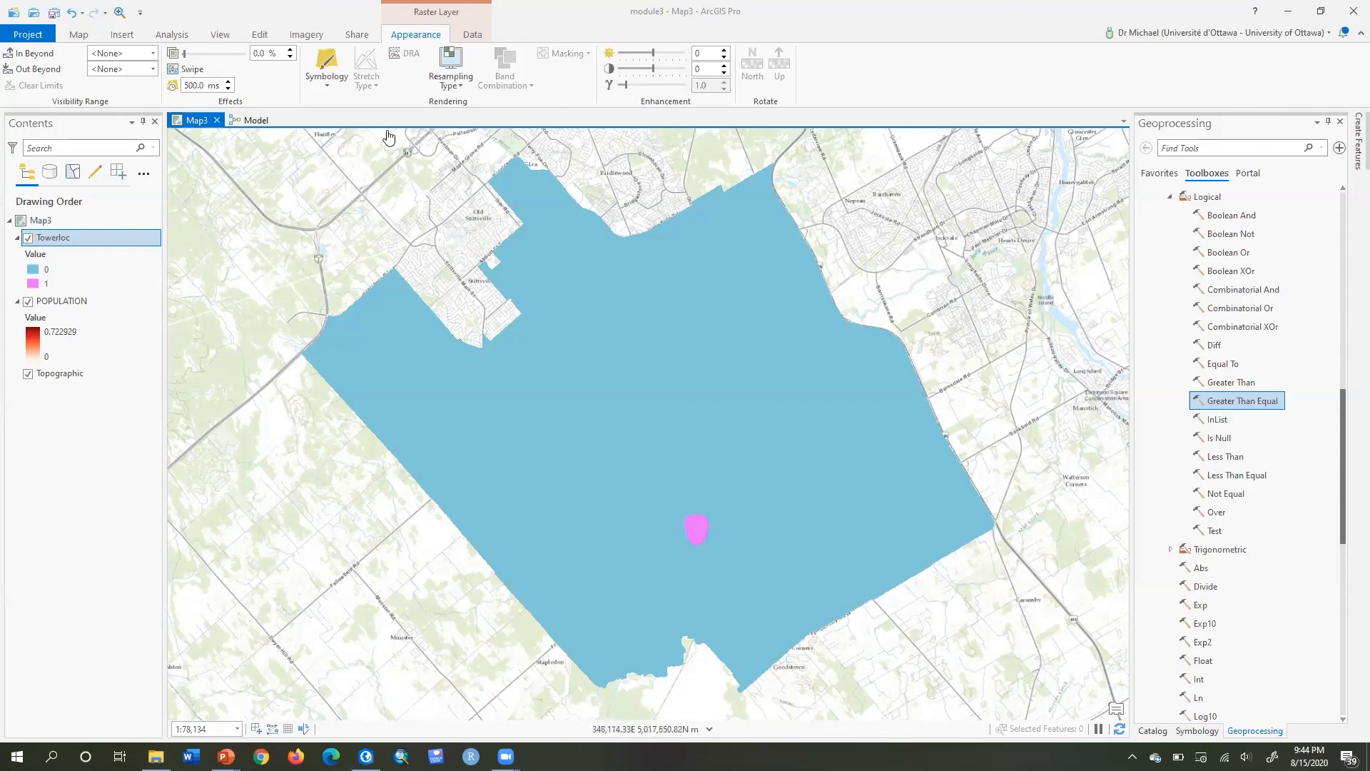
Open the Python window and run "from arcpy.sa import *".
click(160, 32)
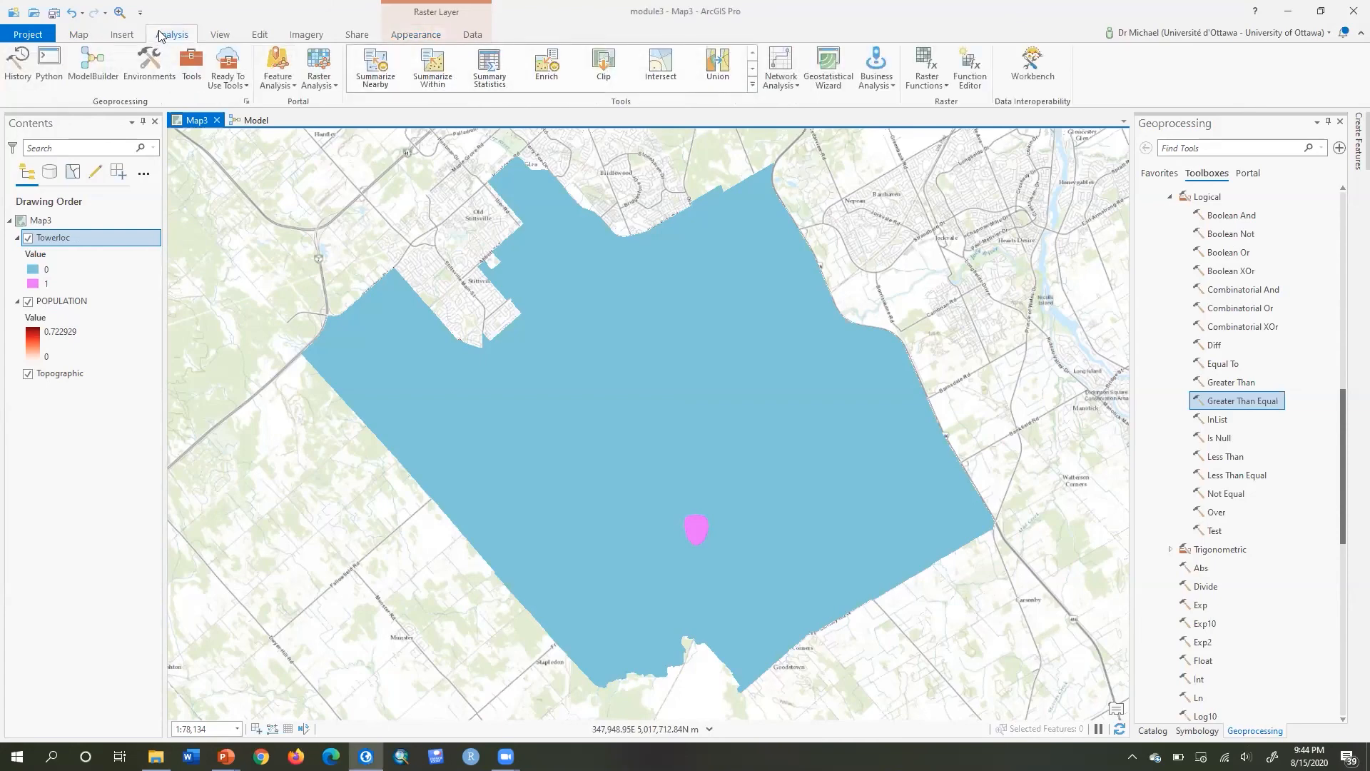
click(50, 65)
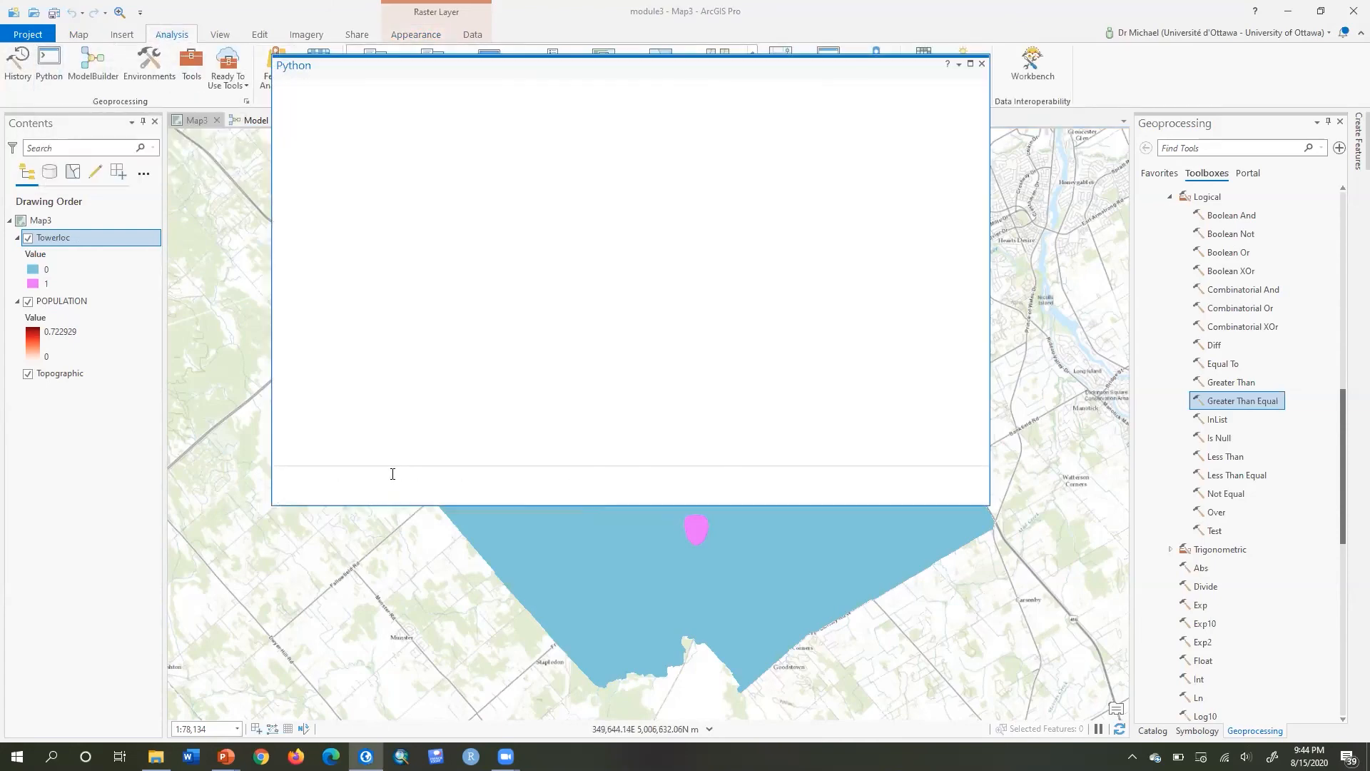
click(392, 474)
text(from arcpy.sa impo)
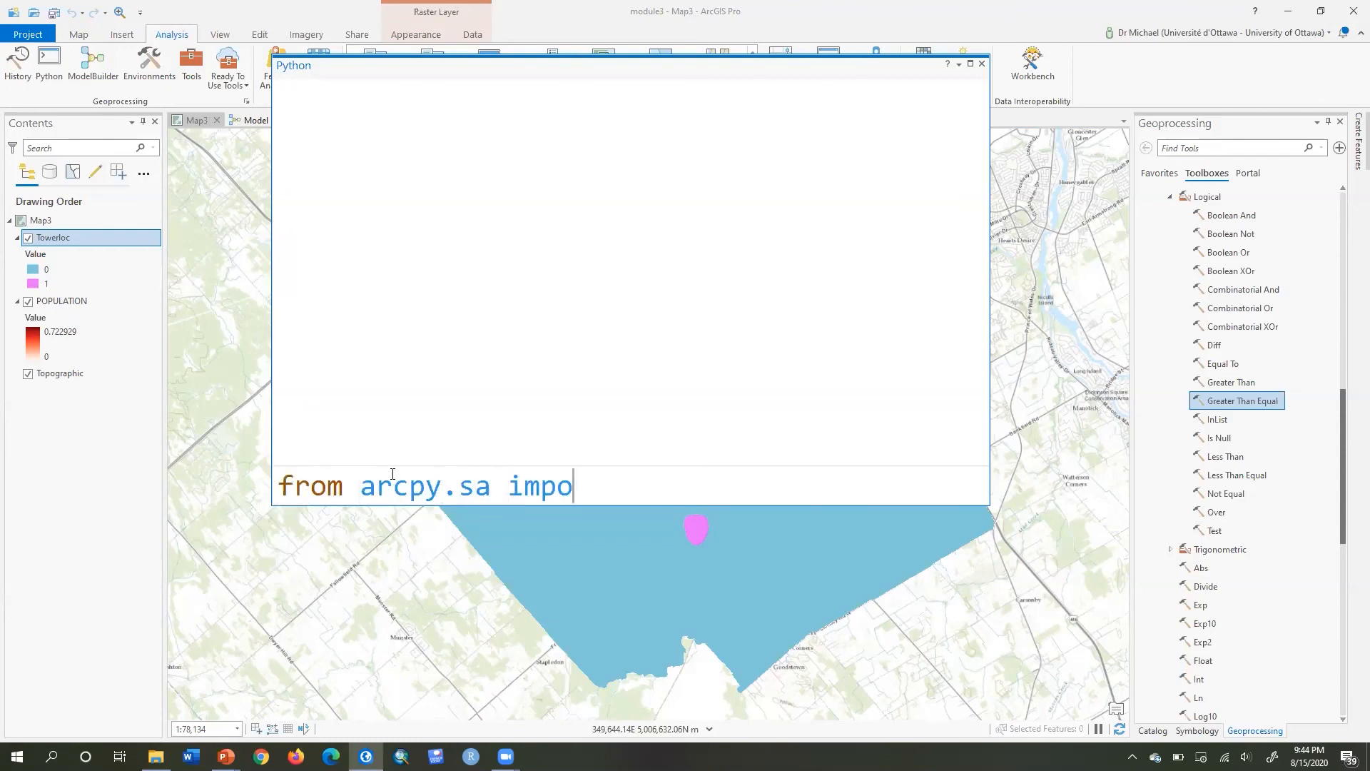
text(rt *)
key(Return)
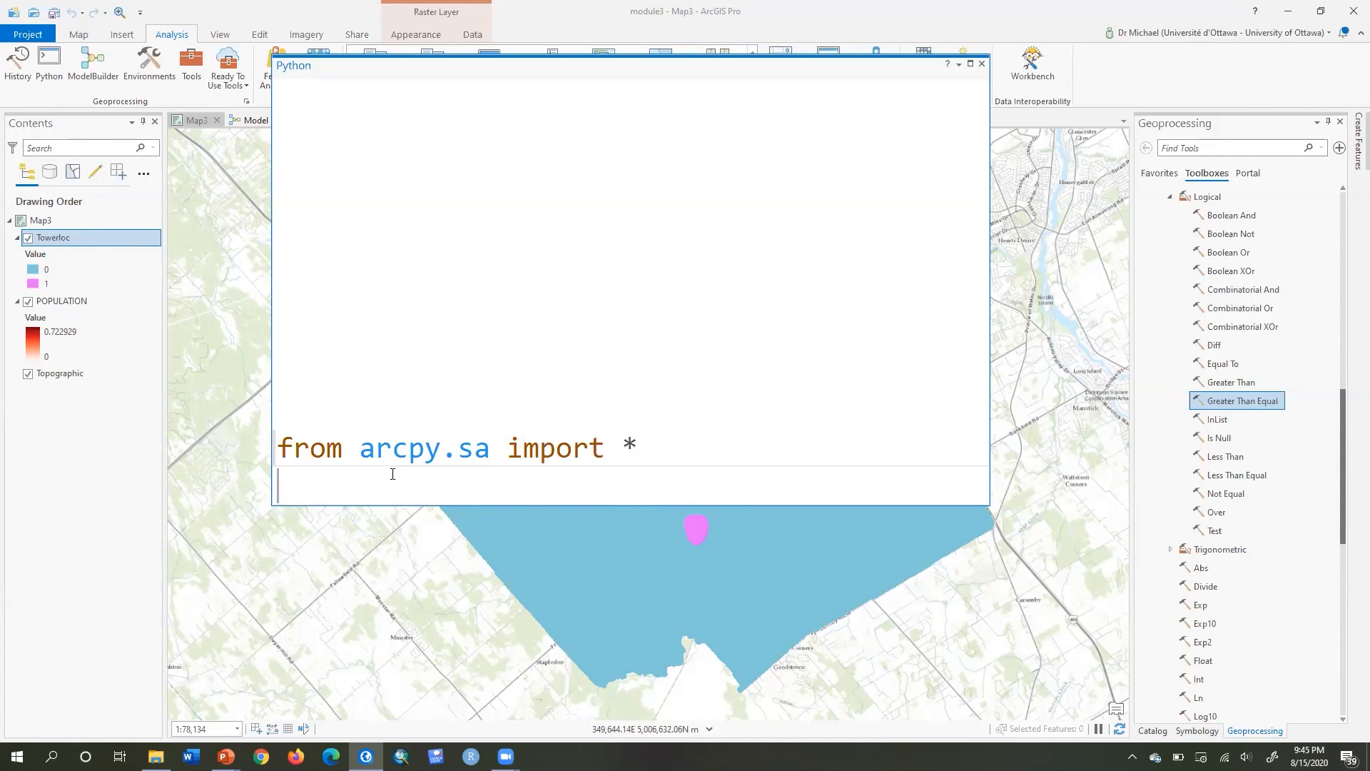
Run "from arcpy import env" to import the environment settings.
text(from arcpy.)
key(BackSpace)
text(impor)
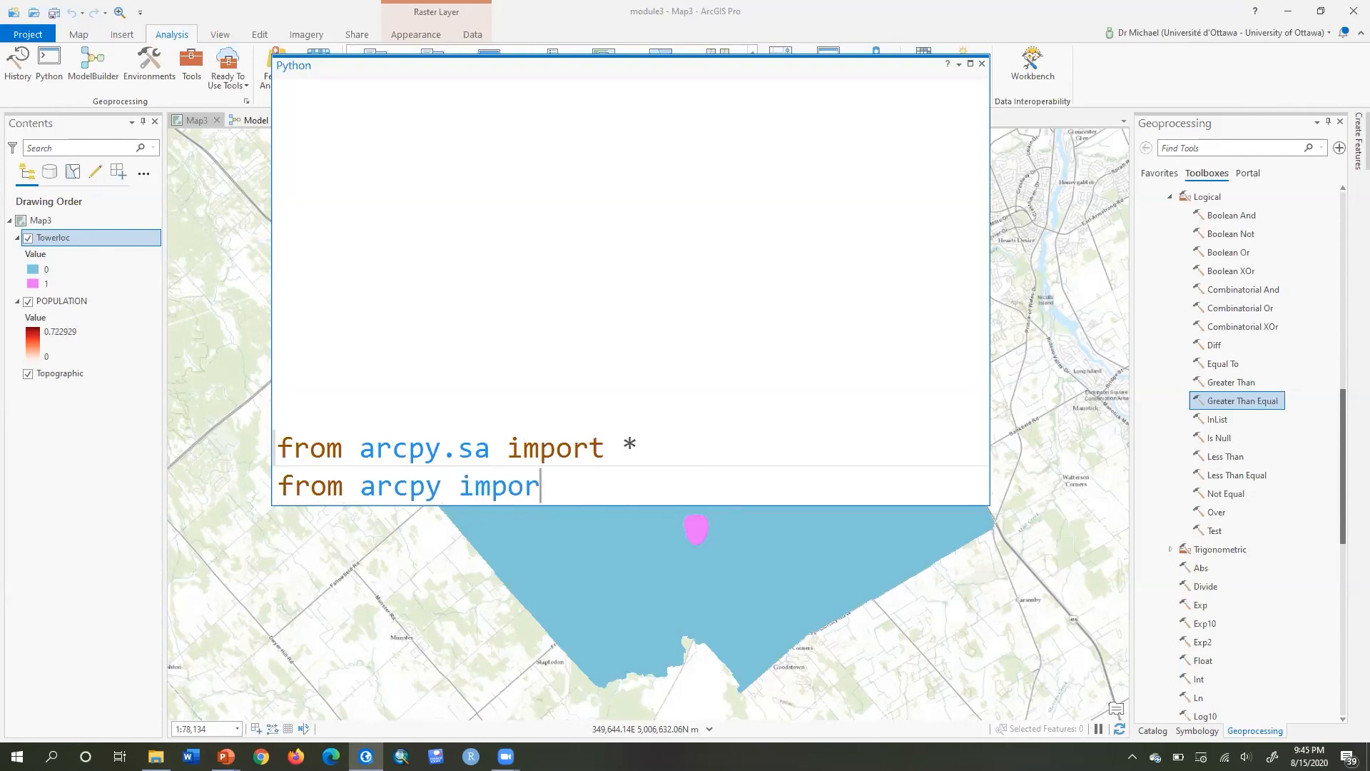
text(t env)
key(Return)
Query the snap raster environment setting with env.snapRaster.
text(env.s)
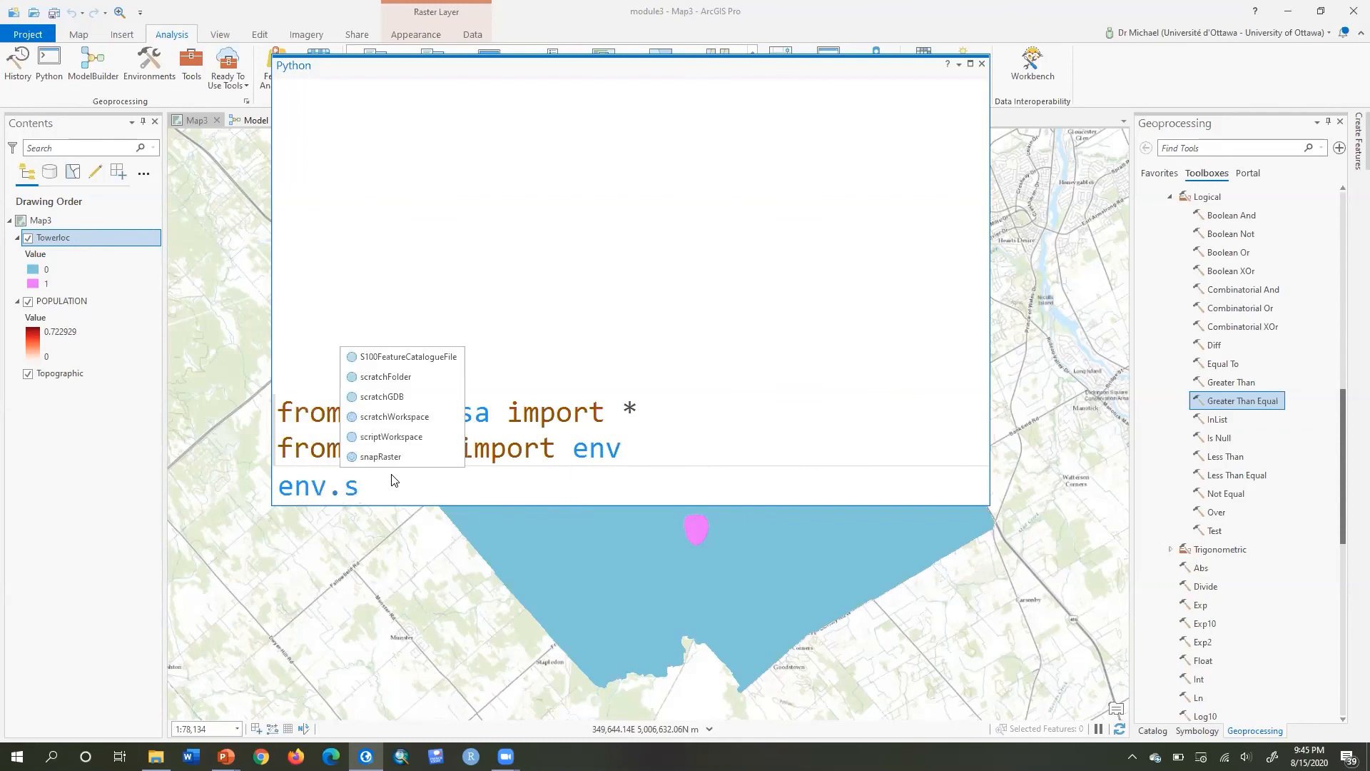
text(napRaster)
key(Return)
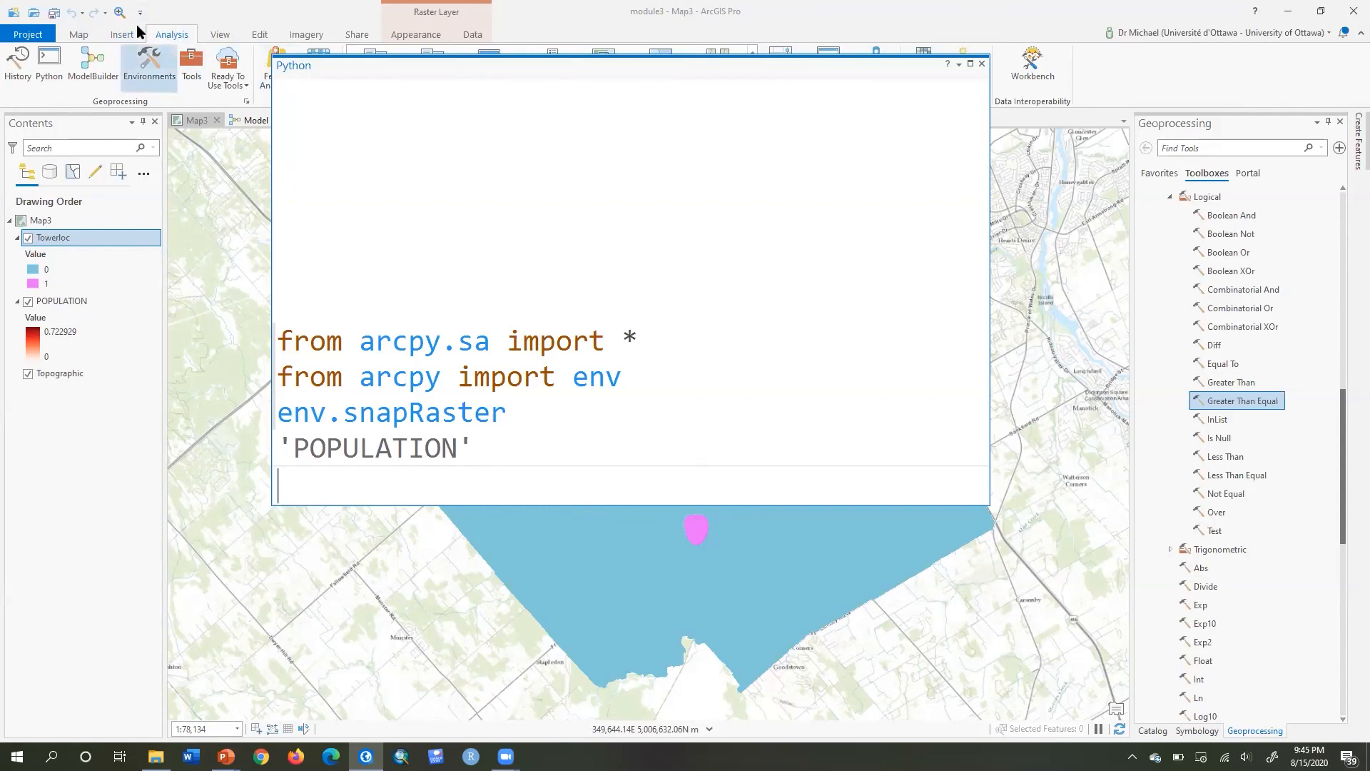
click(148, 77)
click(338, 271)
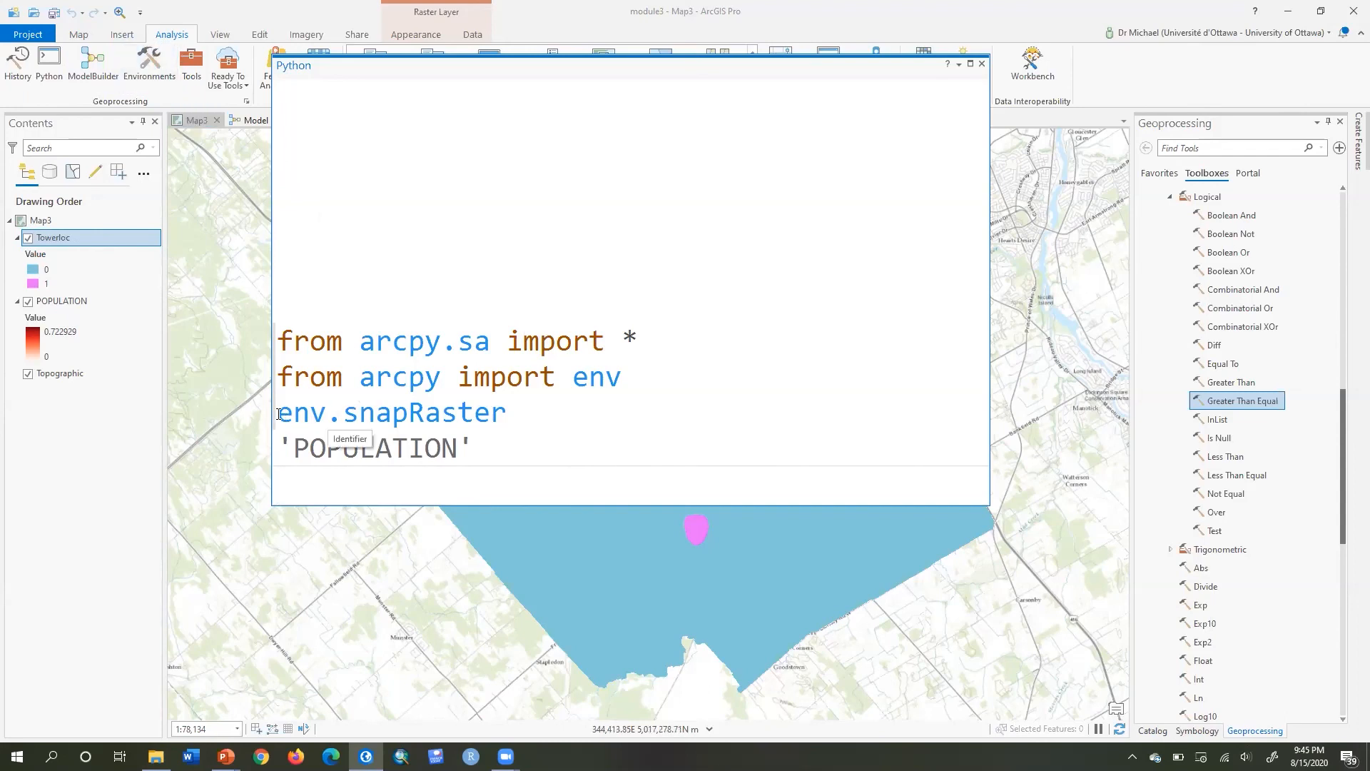
Query the cell size environment setting with env.cellSize.
drag(278, 447, 438, 490)
click(438, 489)
text(env)
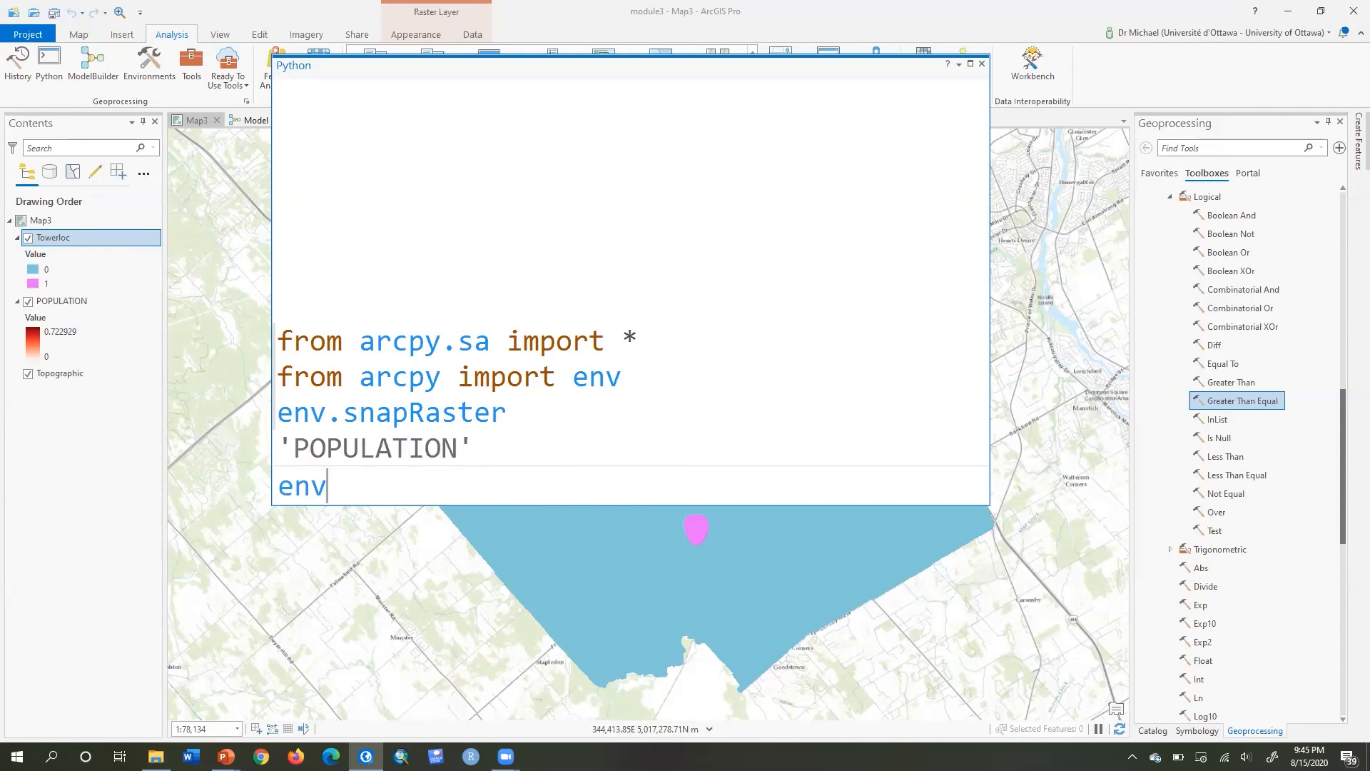
text(.cel)
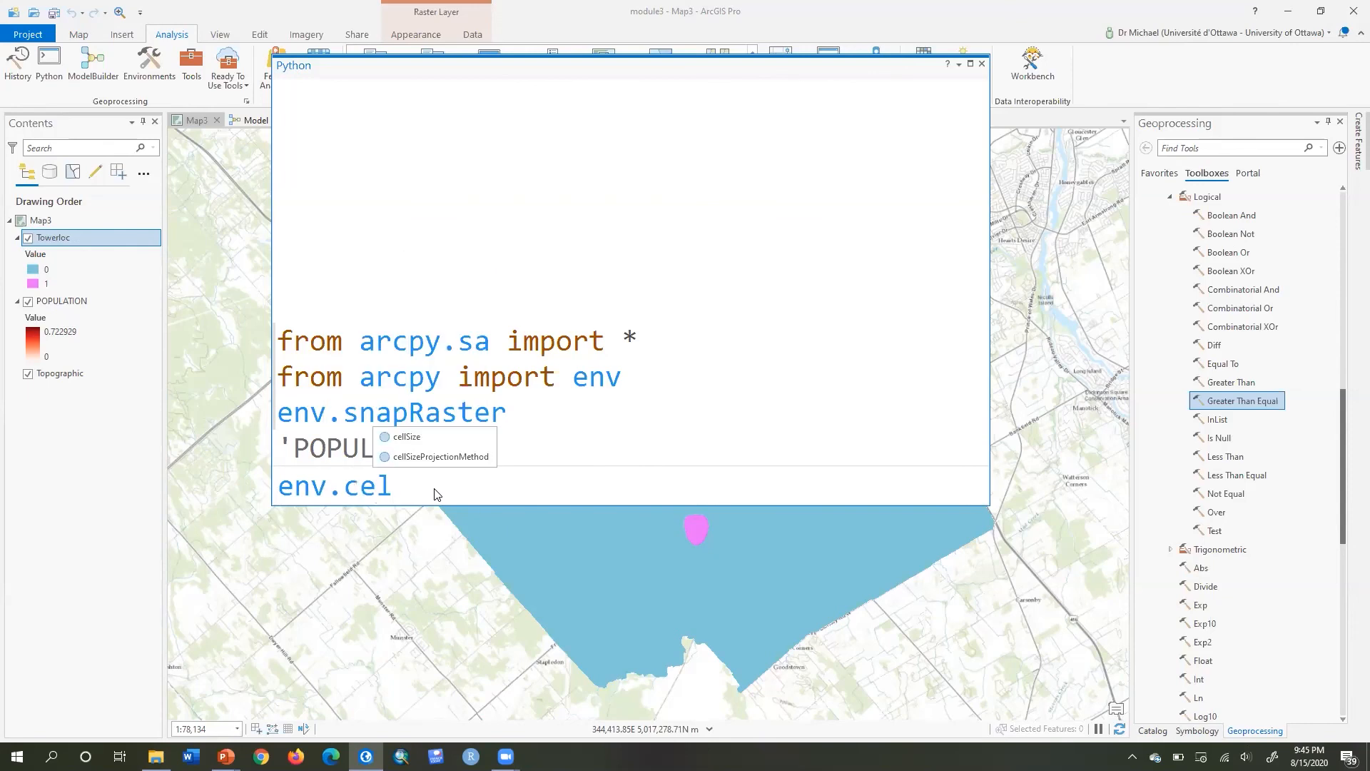
key(Tab)
key(Return)
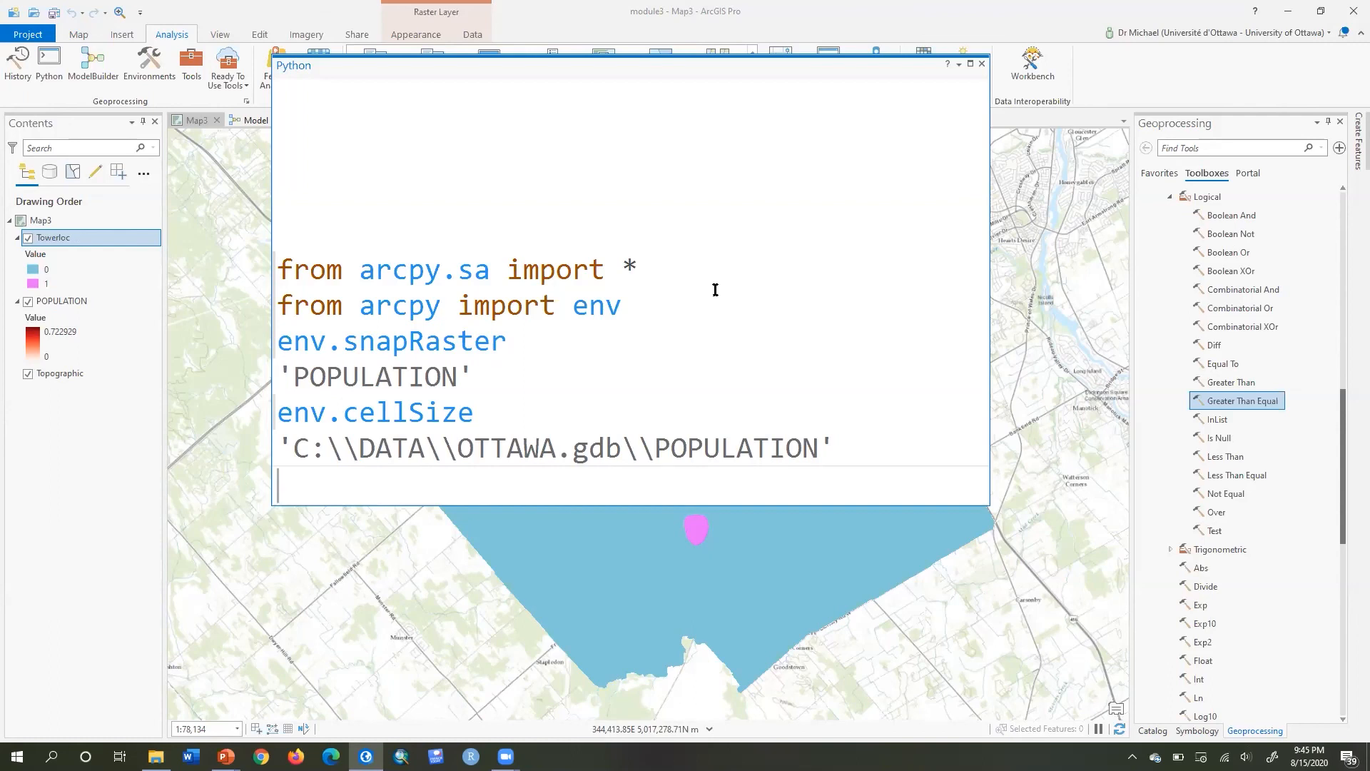
Define the variable nbr as a circular neighborhood by running nbr=NbrCircle(1000, 'MAP').
text(nbr=nbr)
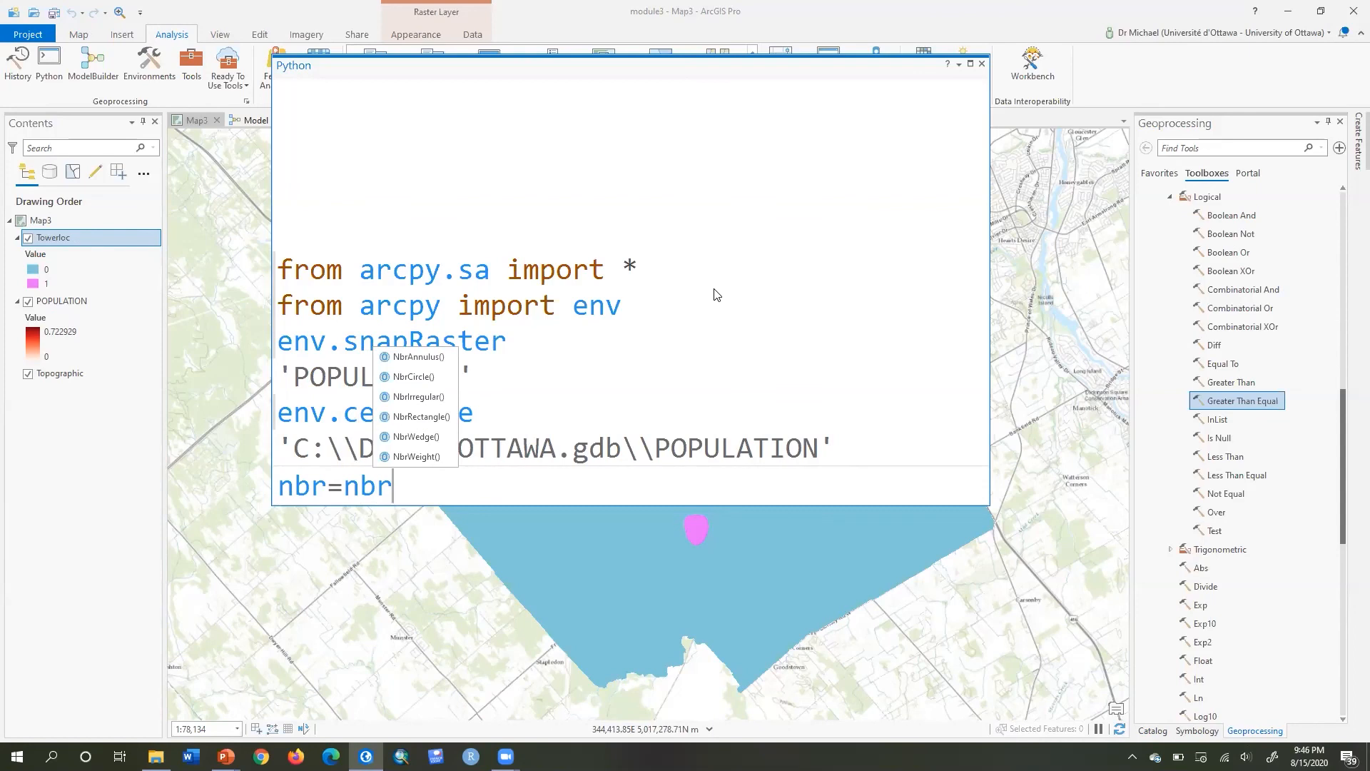
double_click(432, 378)
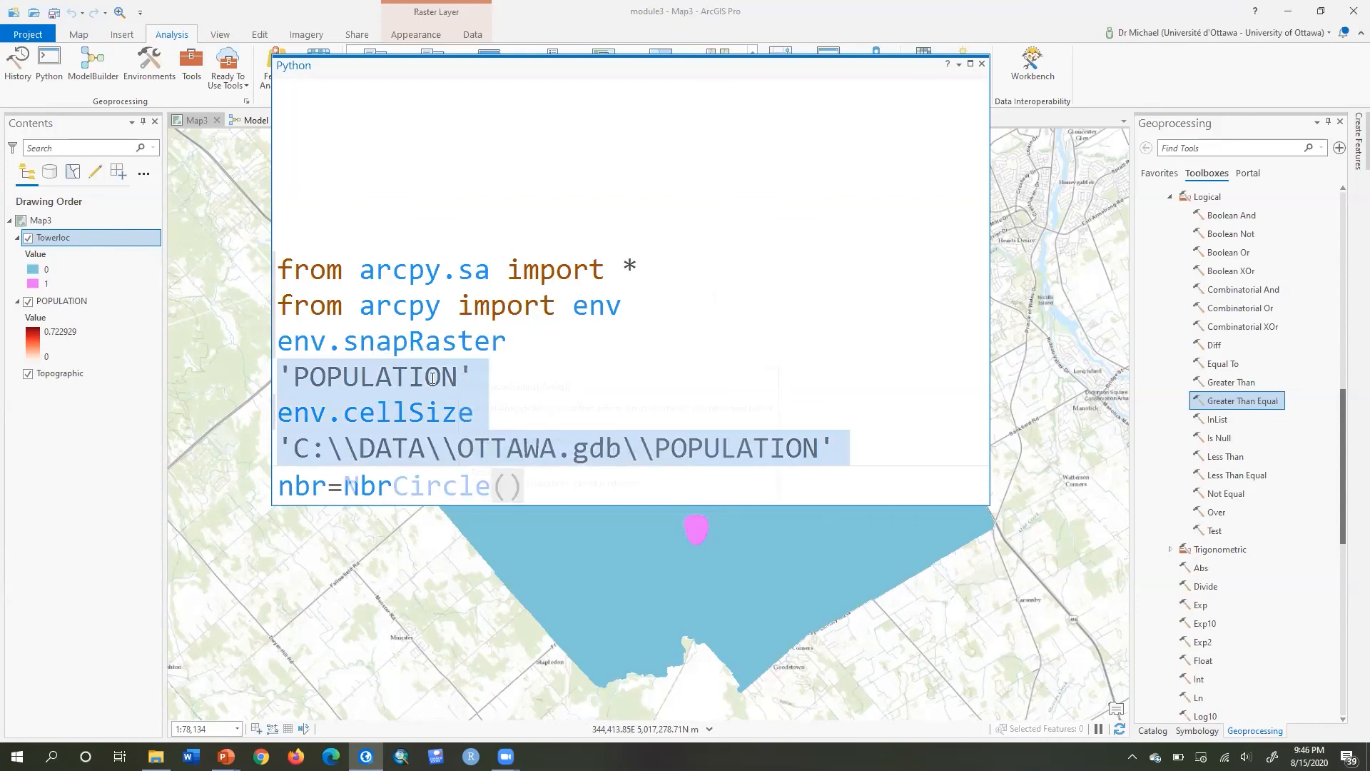
click(501, 490)
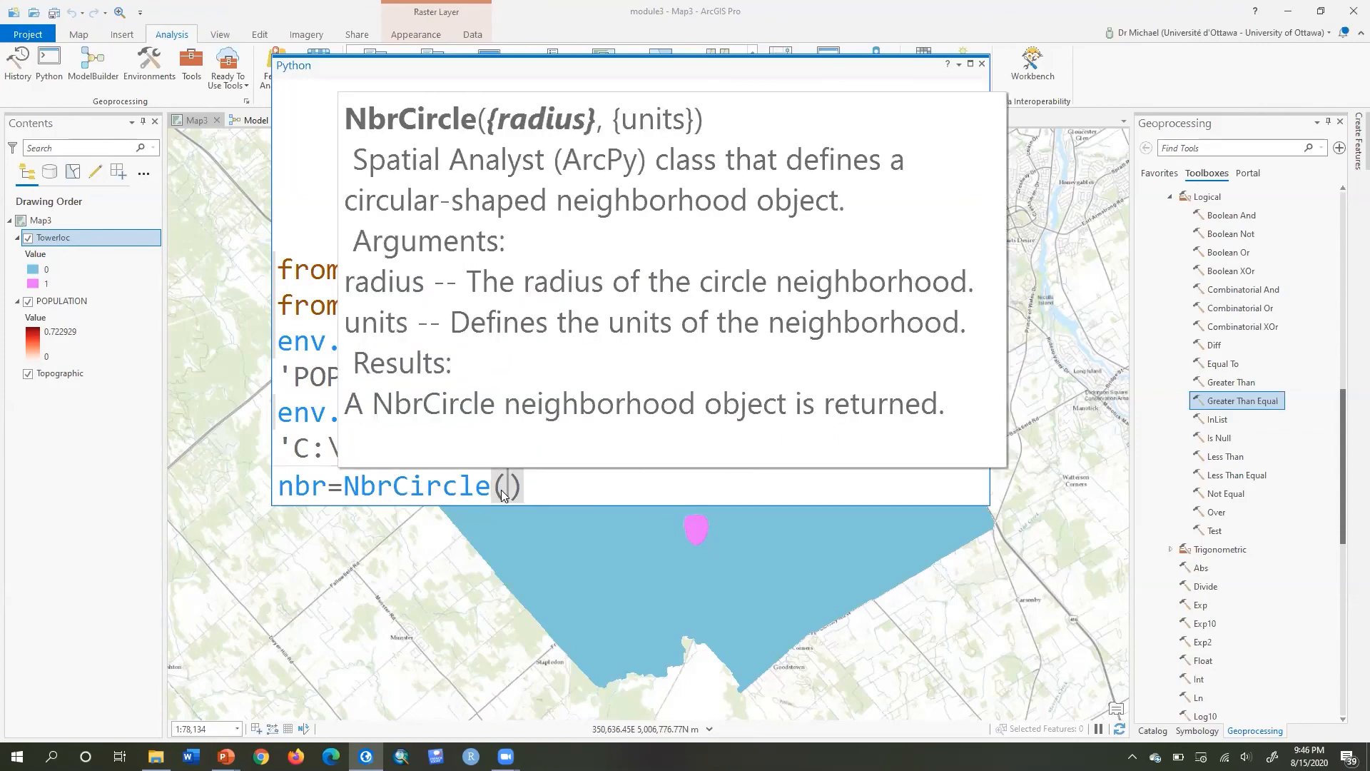
text(1000,)
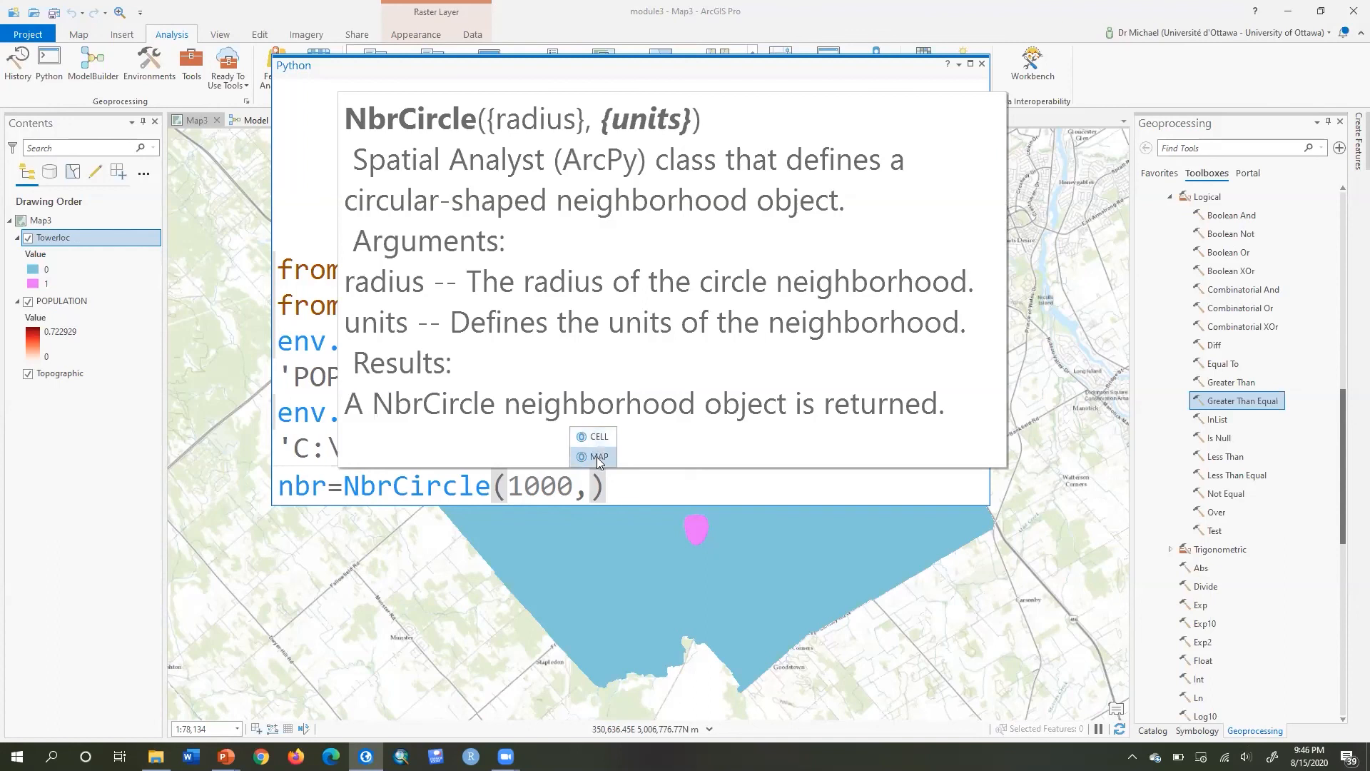
click(598, 457)
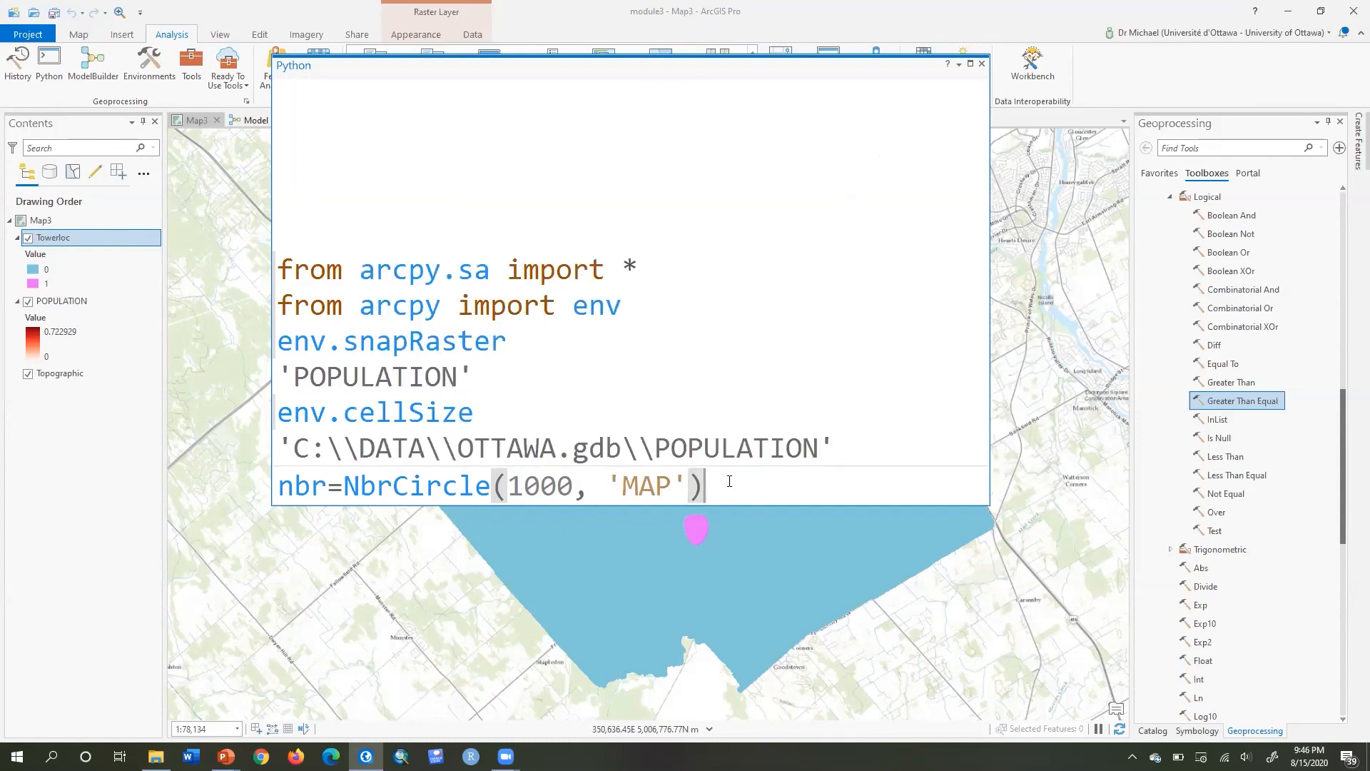
key(Return)
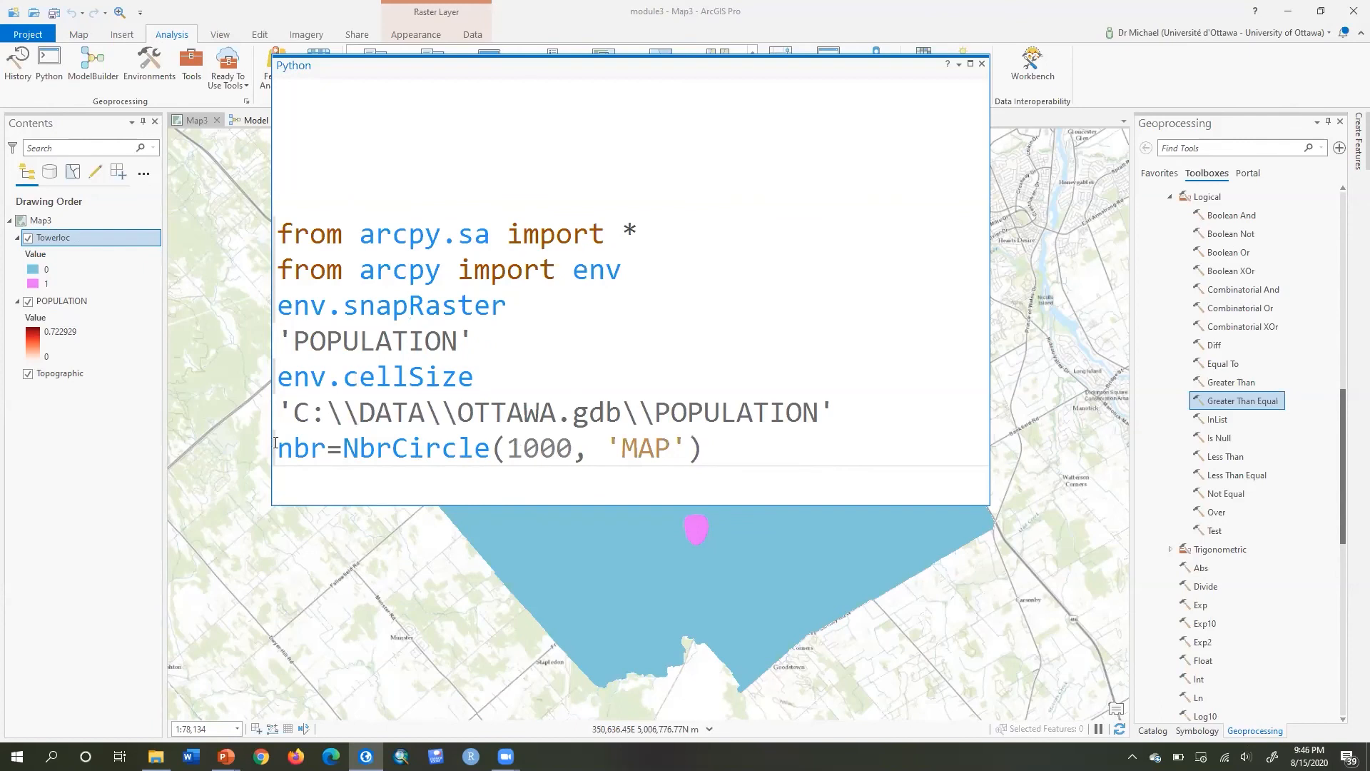
double_click(315, 448)
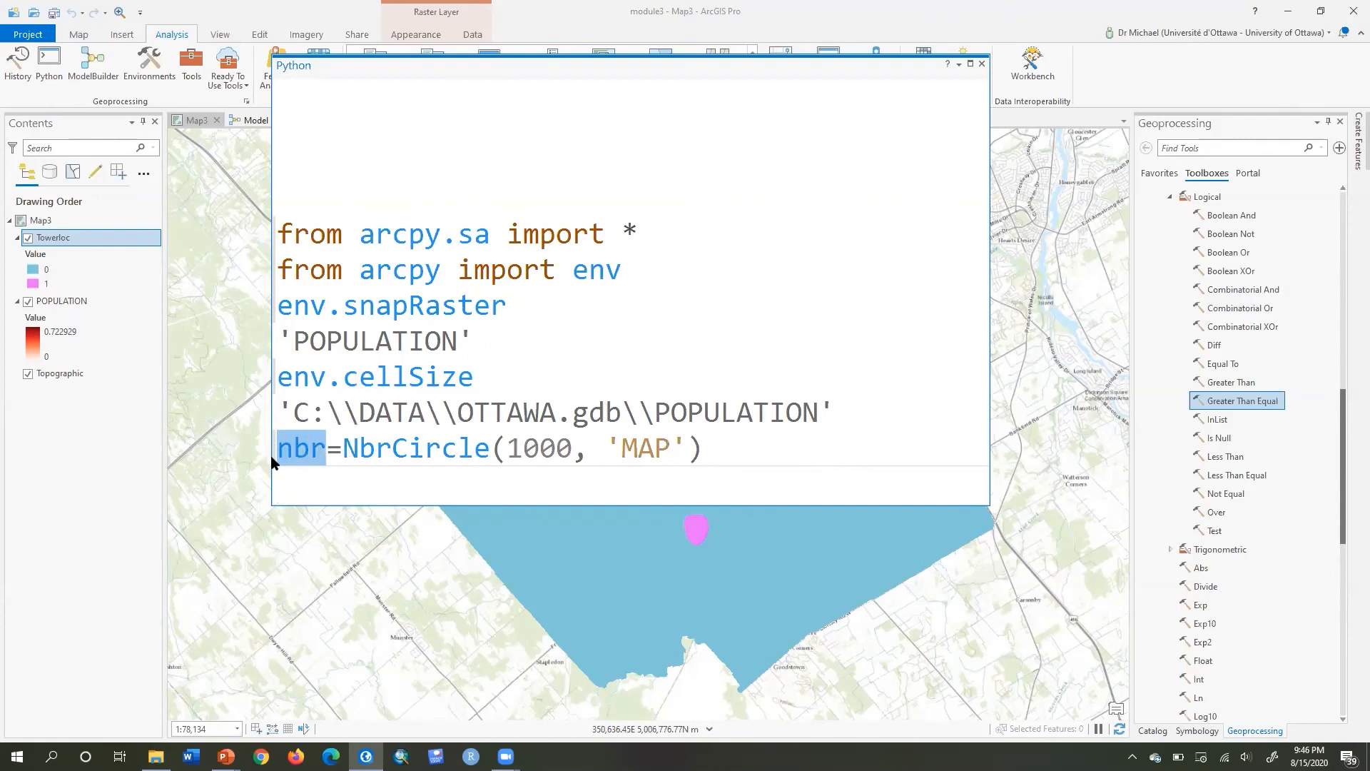
Sum the population within the neighborhood by running psum=FocalStatistics('POPULATION',nbr,'SUM', 'DATA').
click(297, 482)
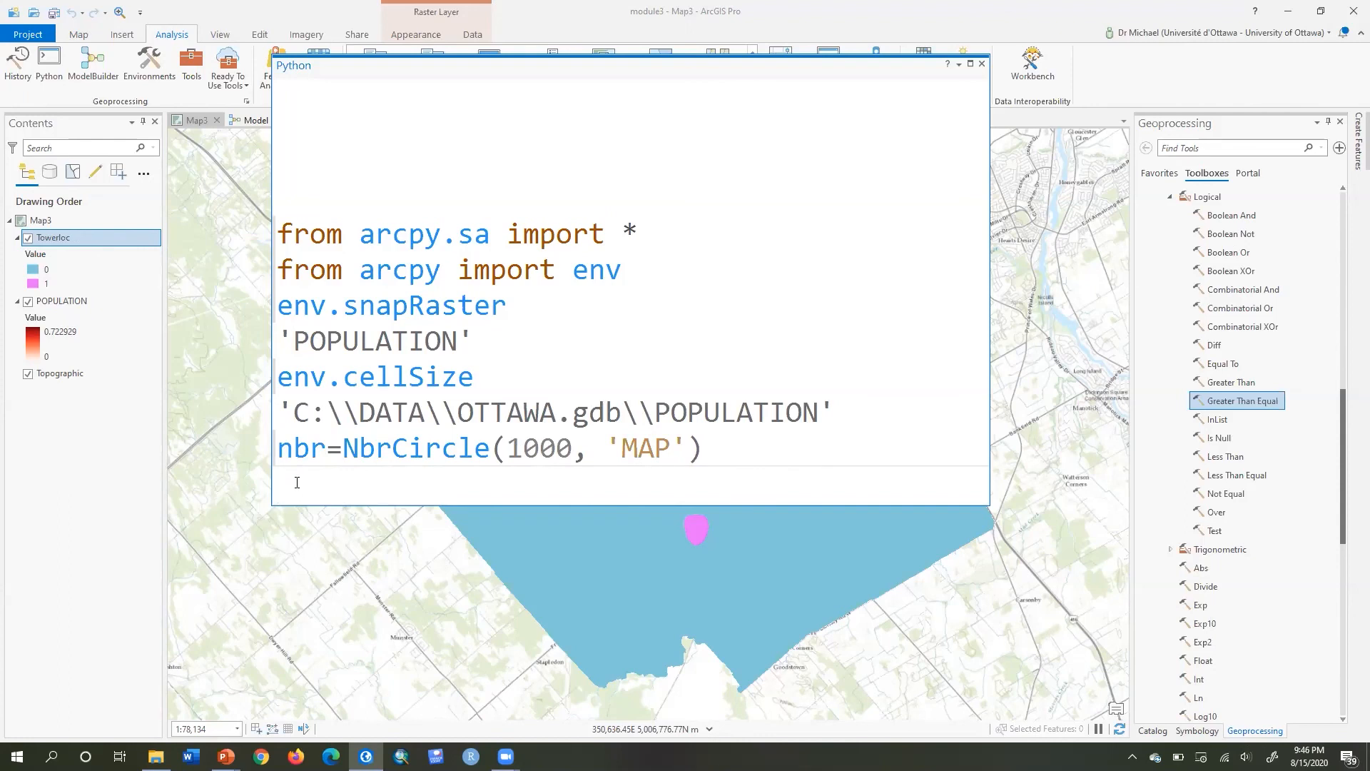
text(psum=Foc)
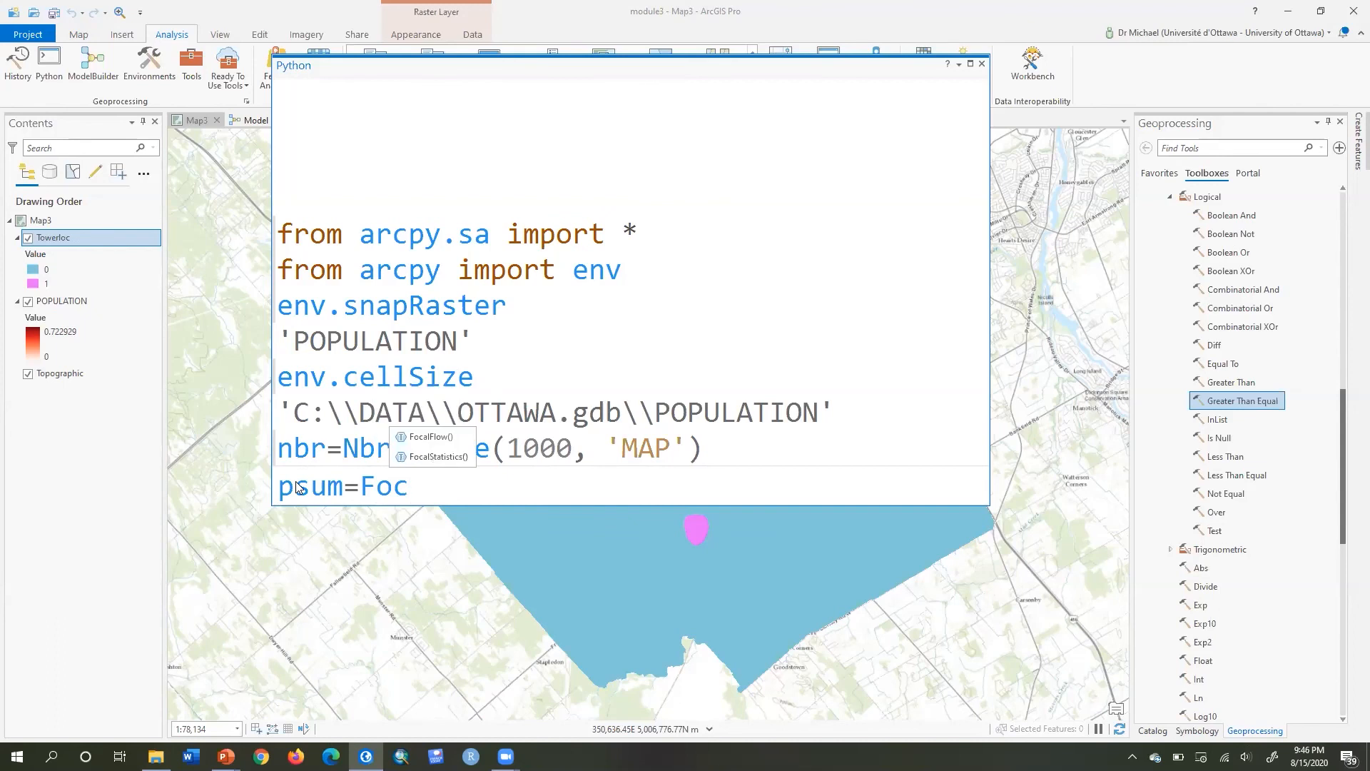
key(Down)
key(Tab)
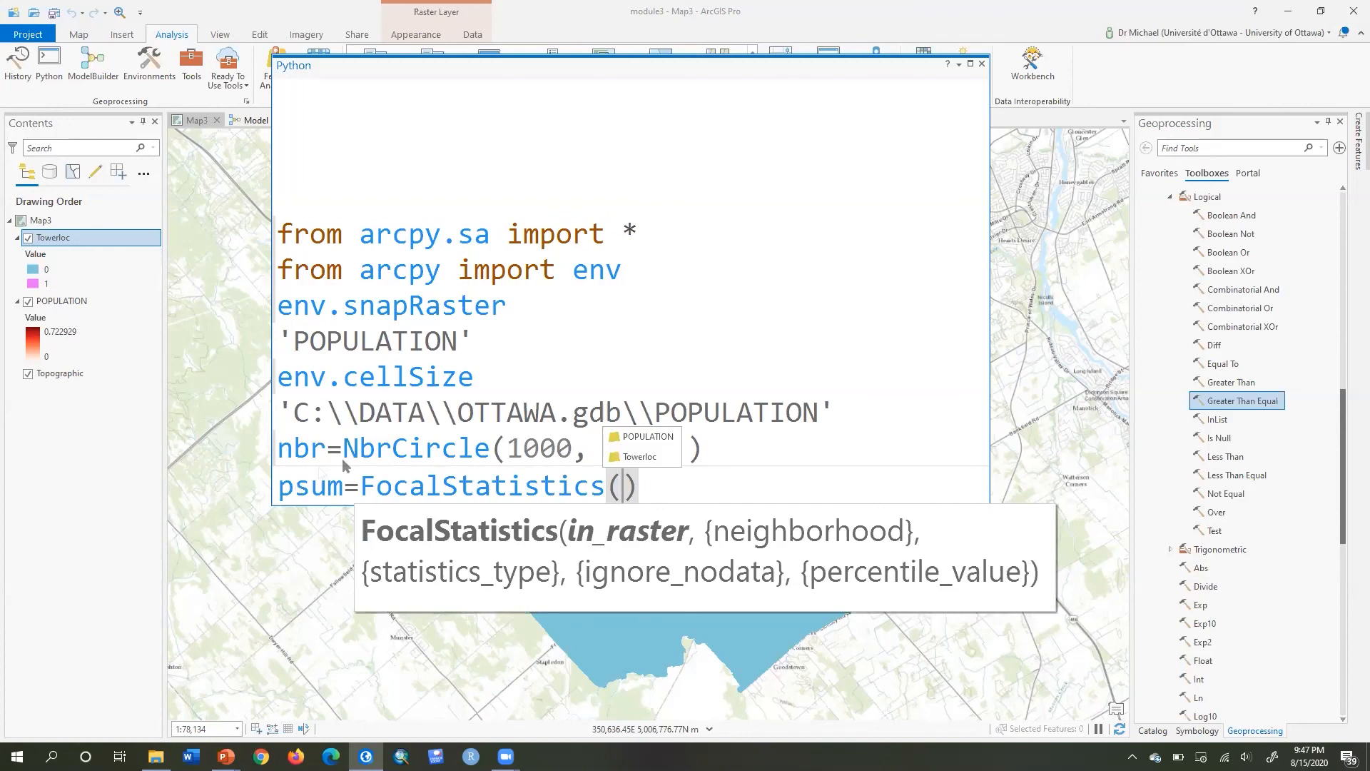
click(658, 440)
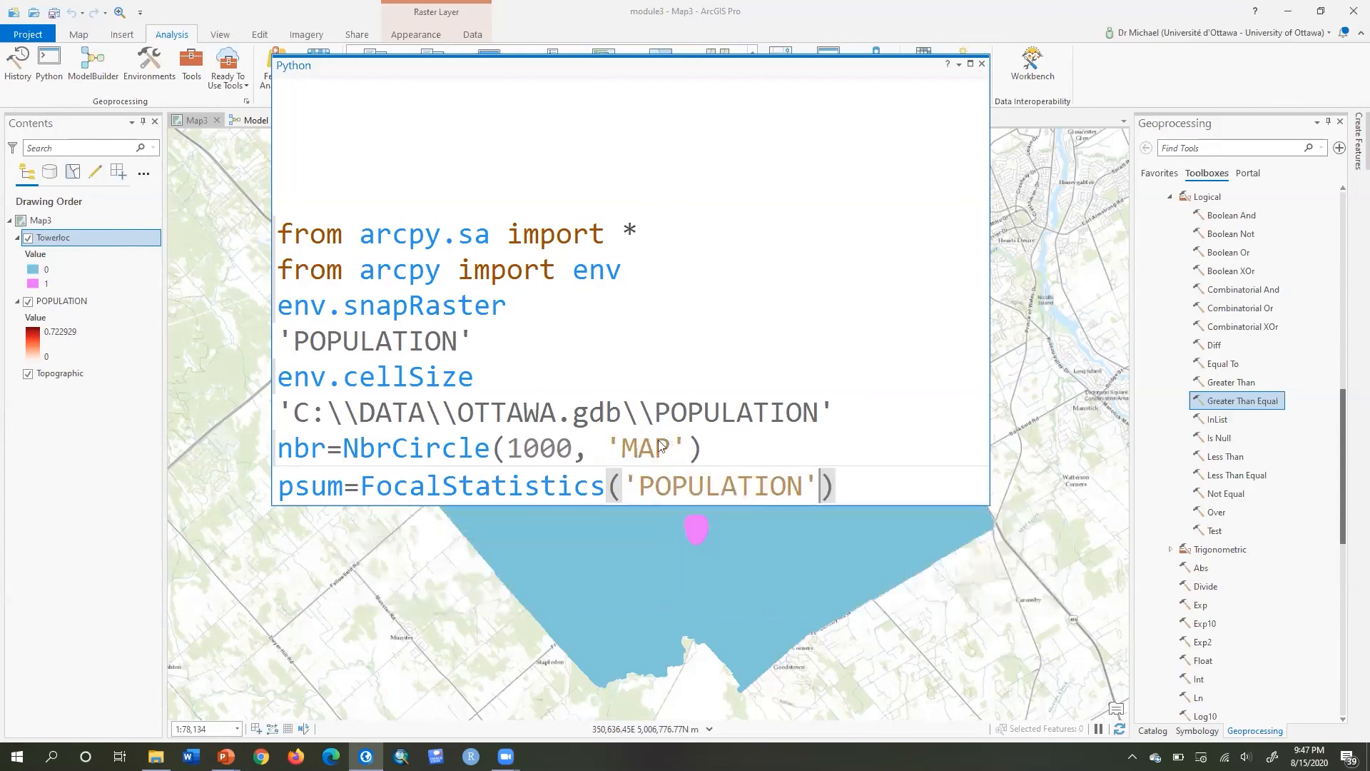
text(,nbr)
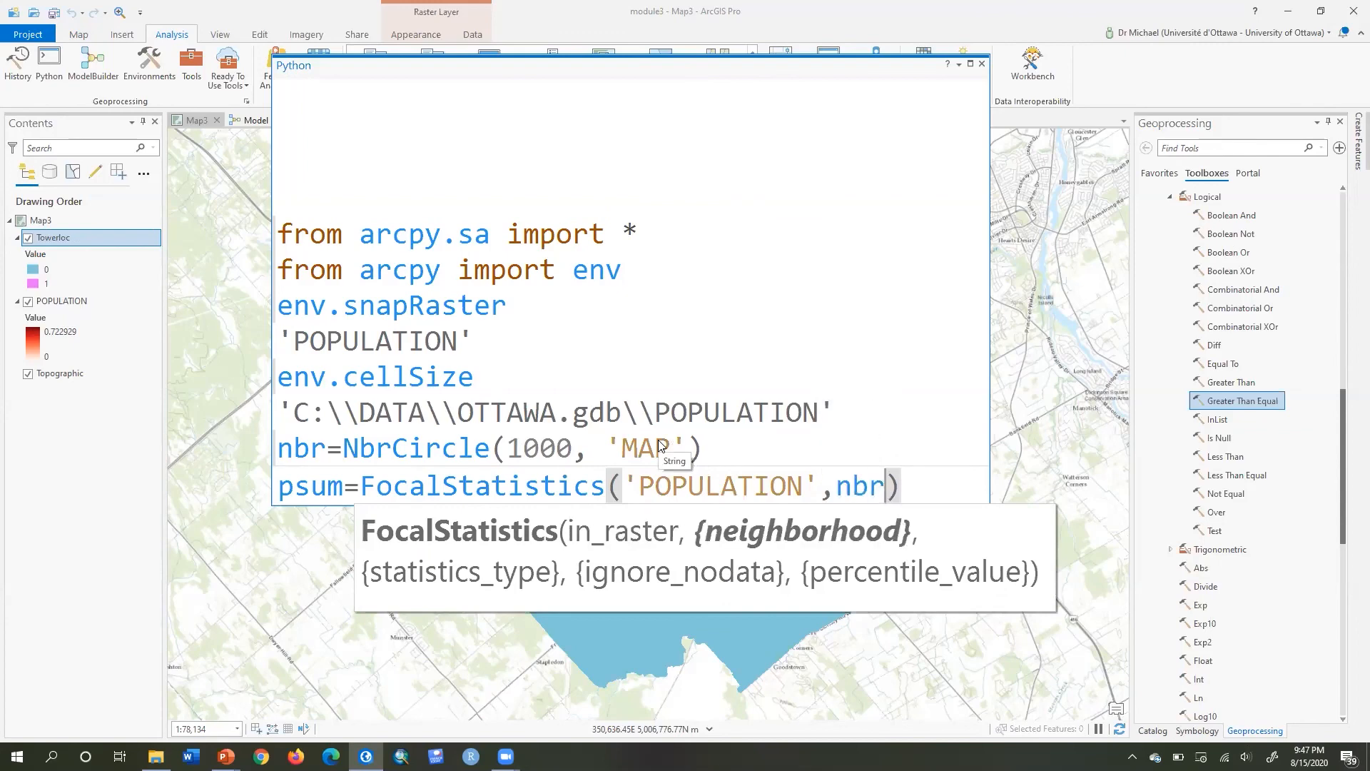
text(,)
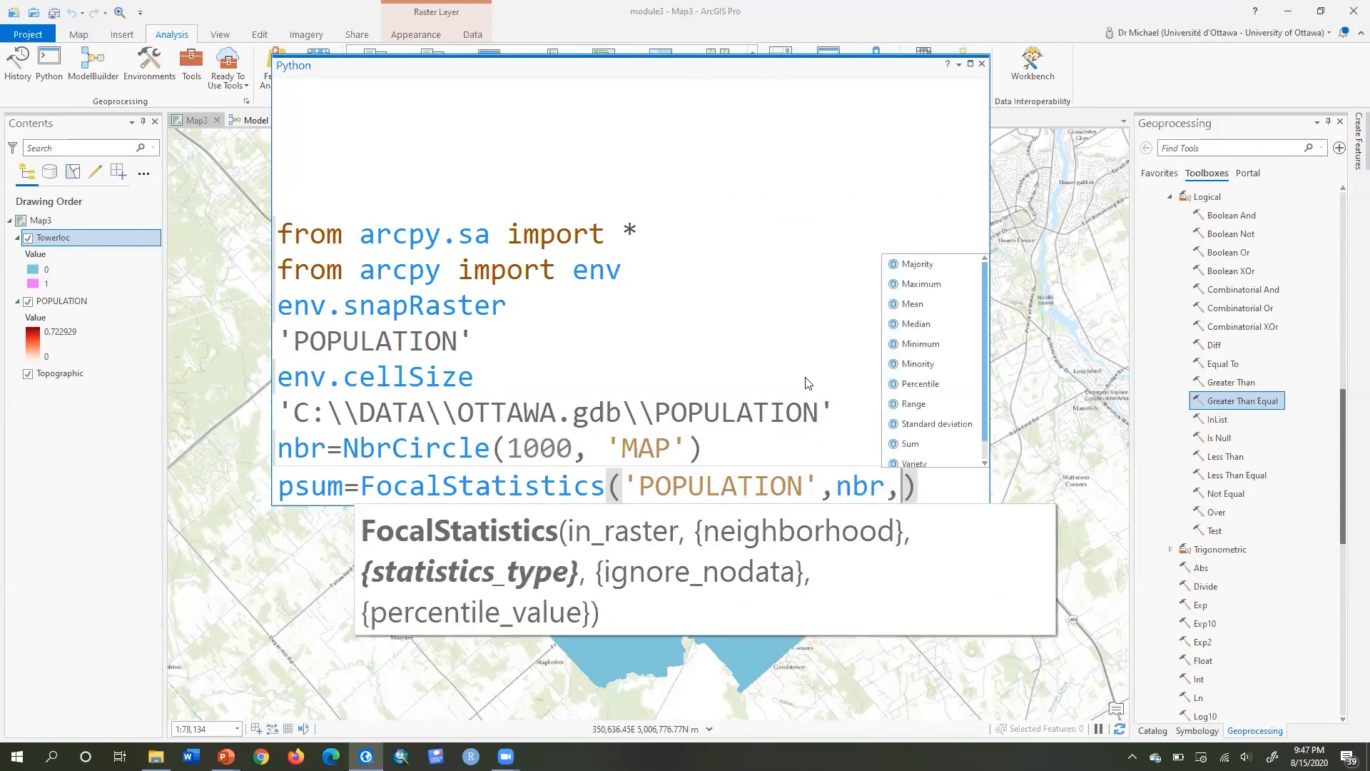
double_click(929, 443)
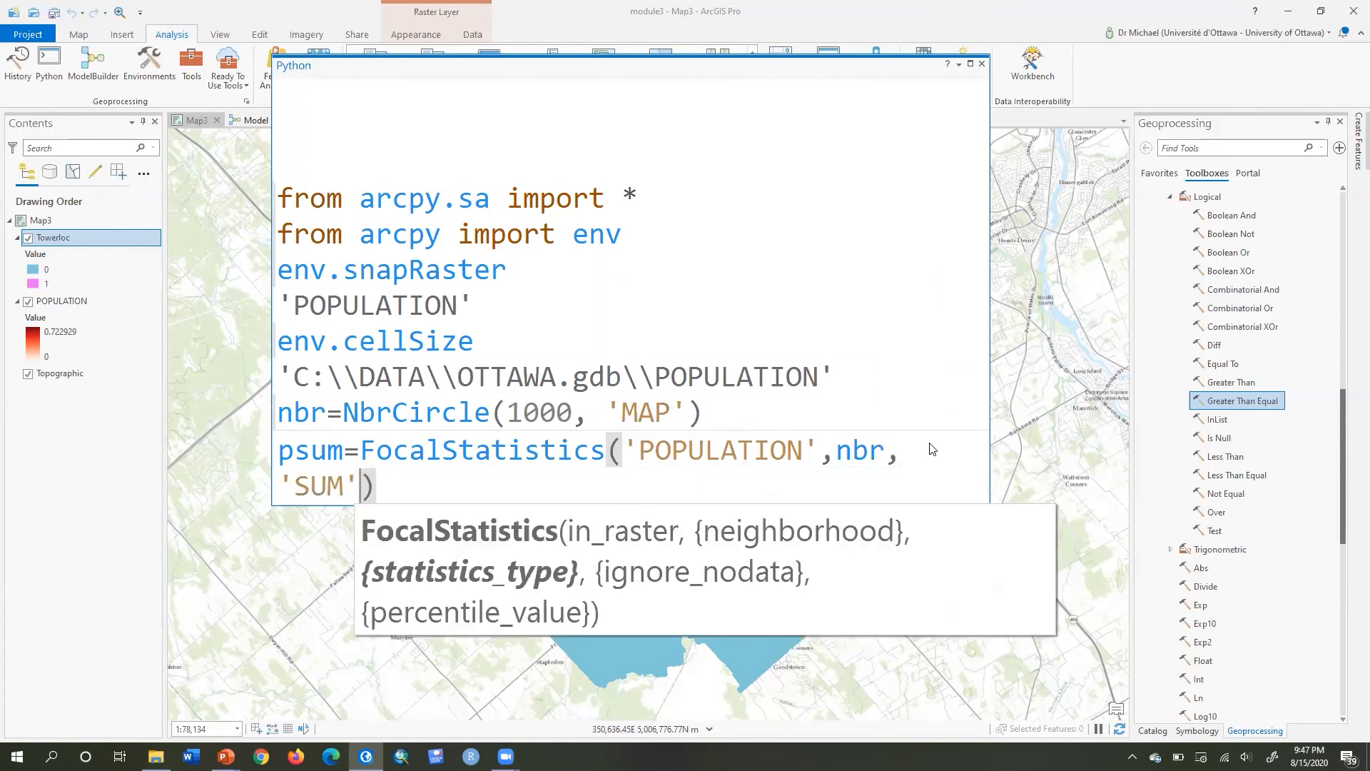
text(,)
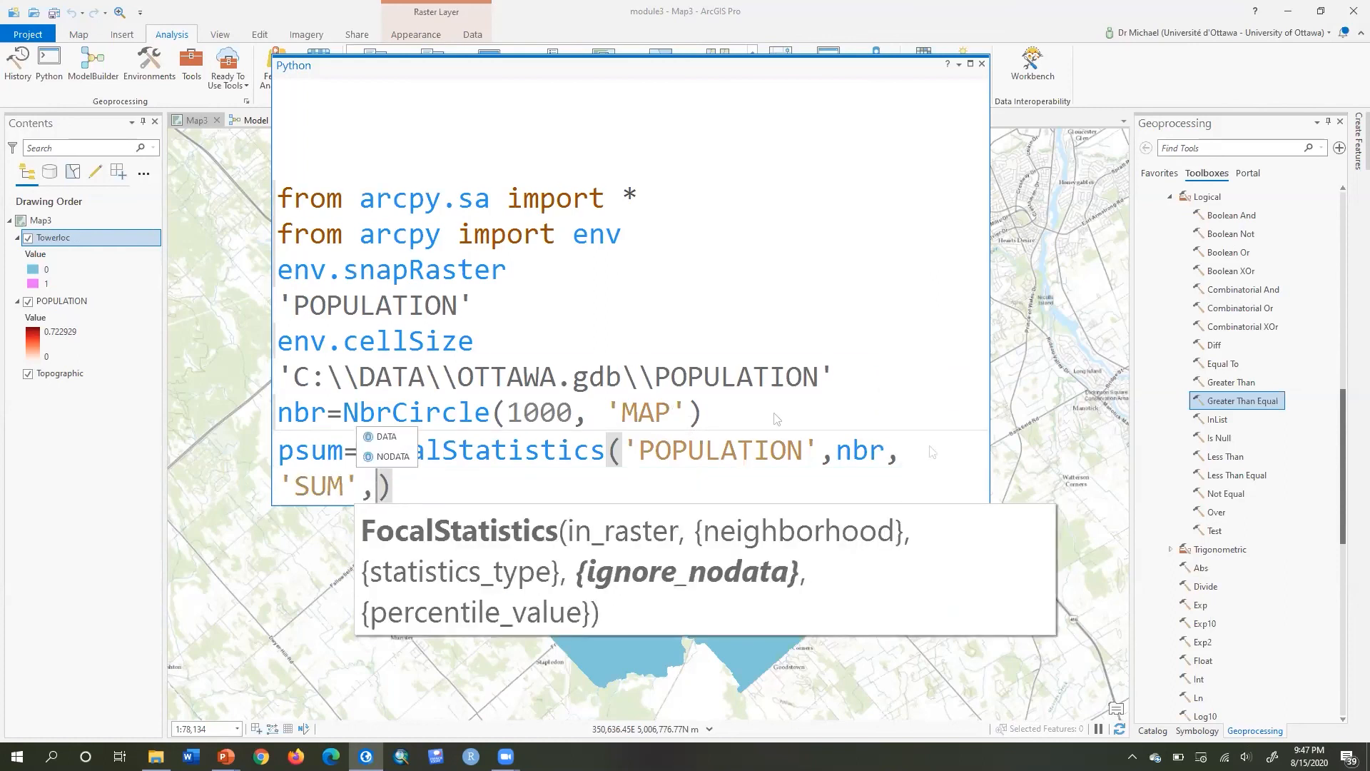
double_click(387, 436)
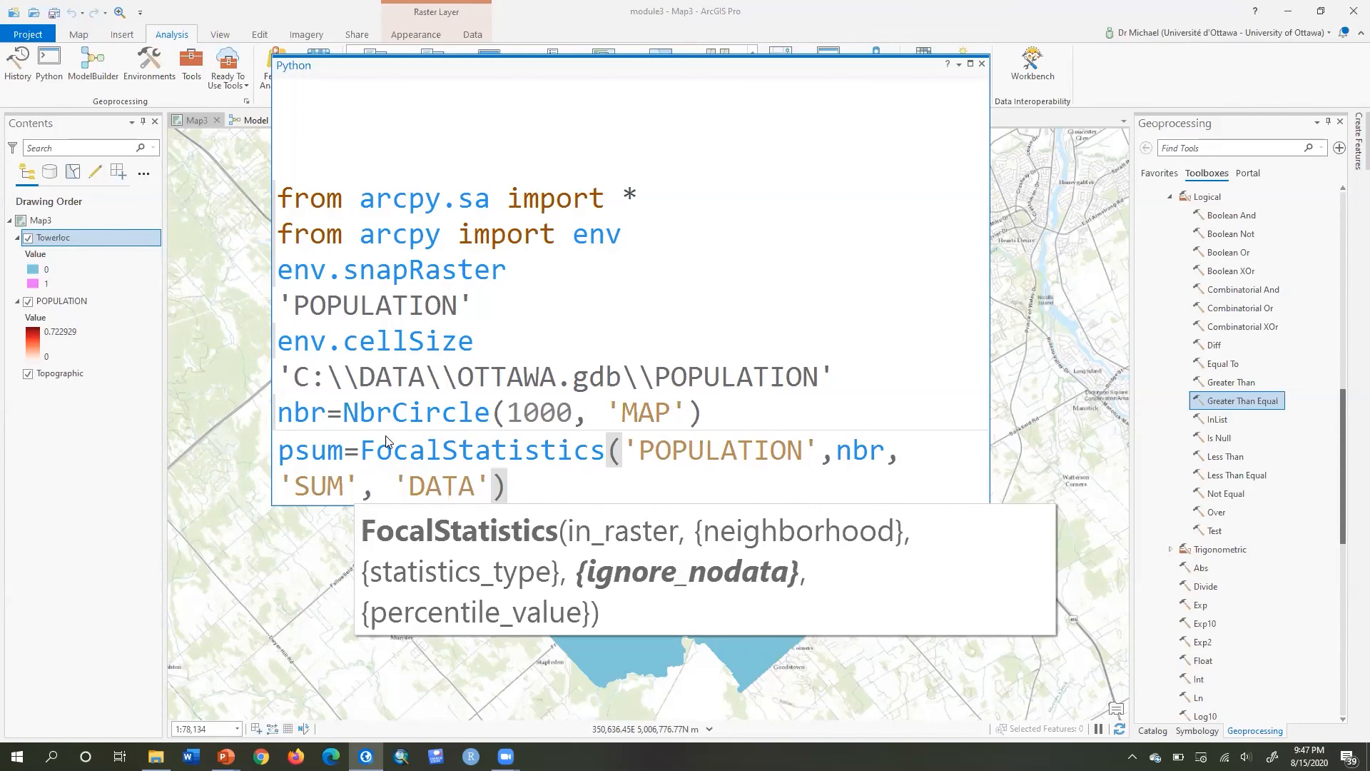
click(537, 484)
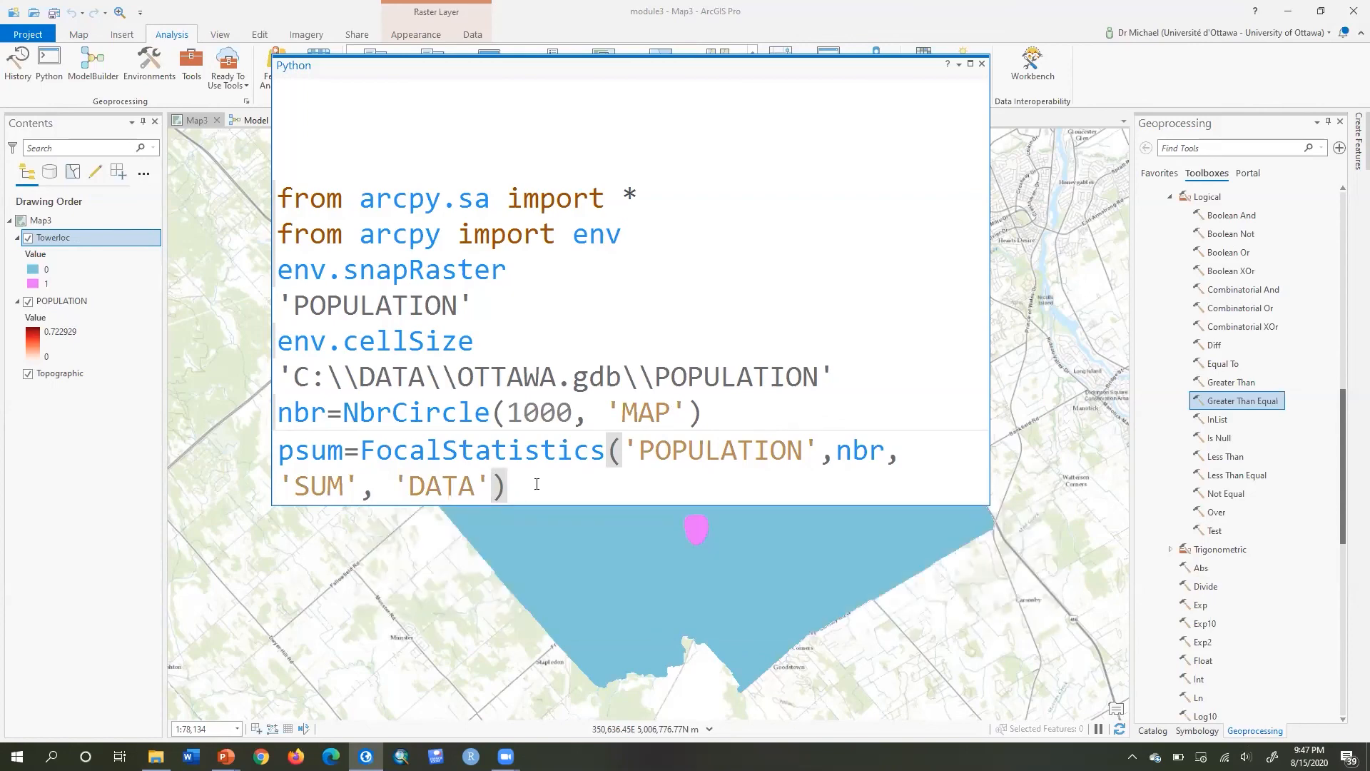
key(Return)
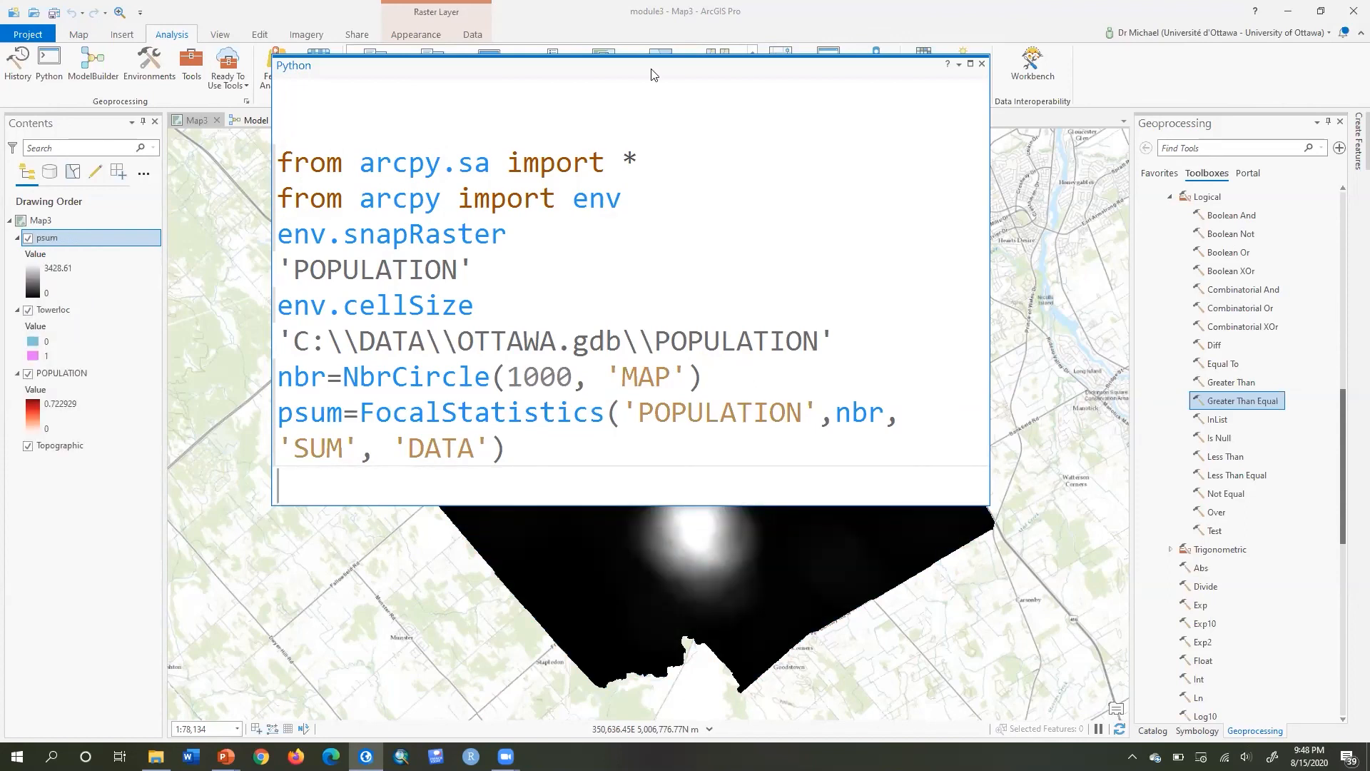
Close the Python window and inspect psum pixel values at several points in the bright southern hotspot.
click(976, 174)
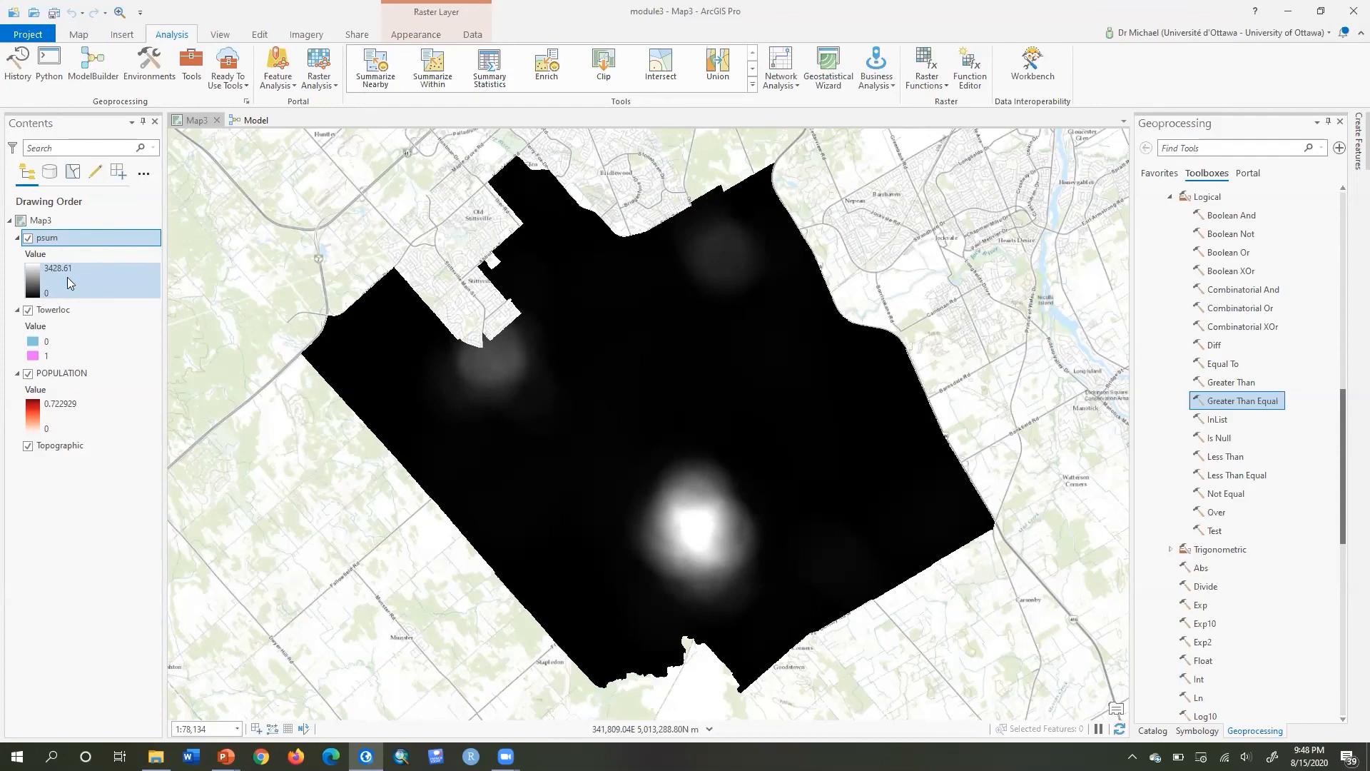
click(48, 296)
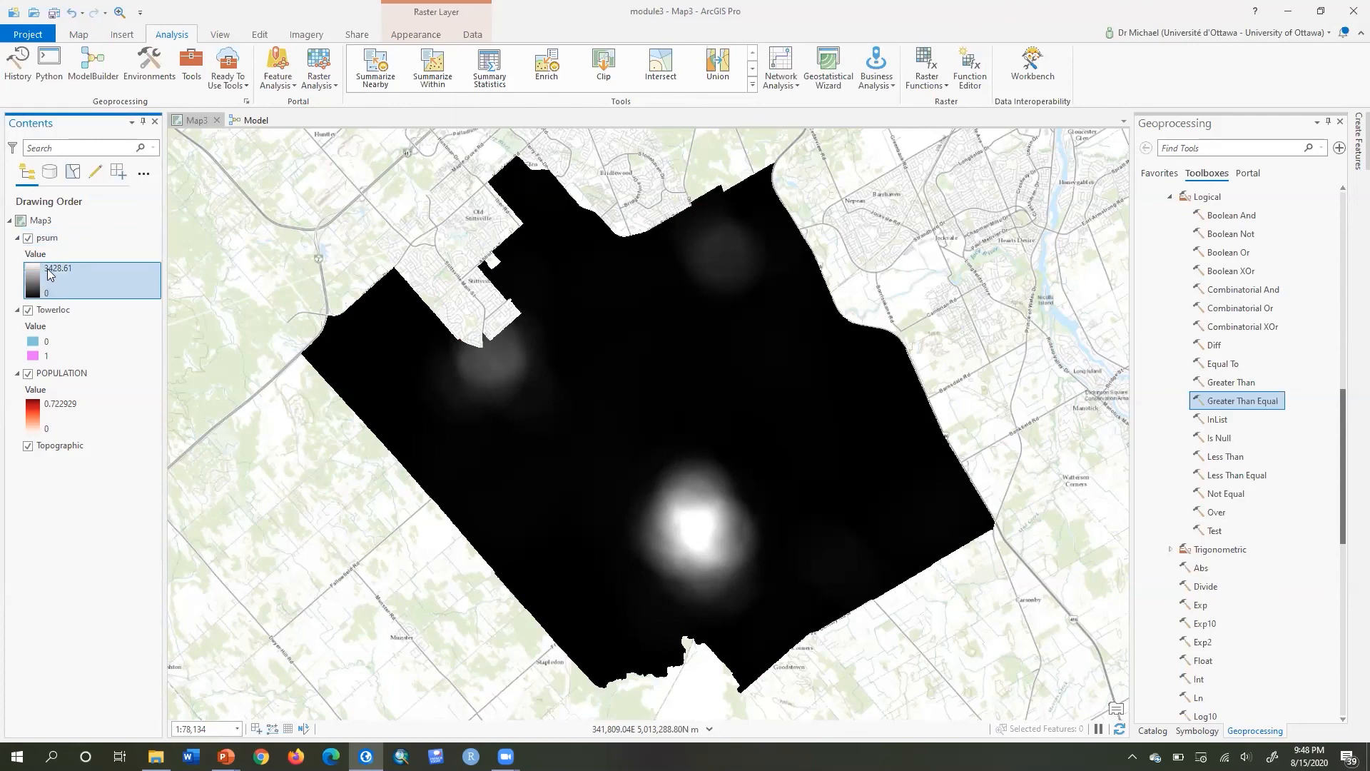
click(697, 533)
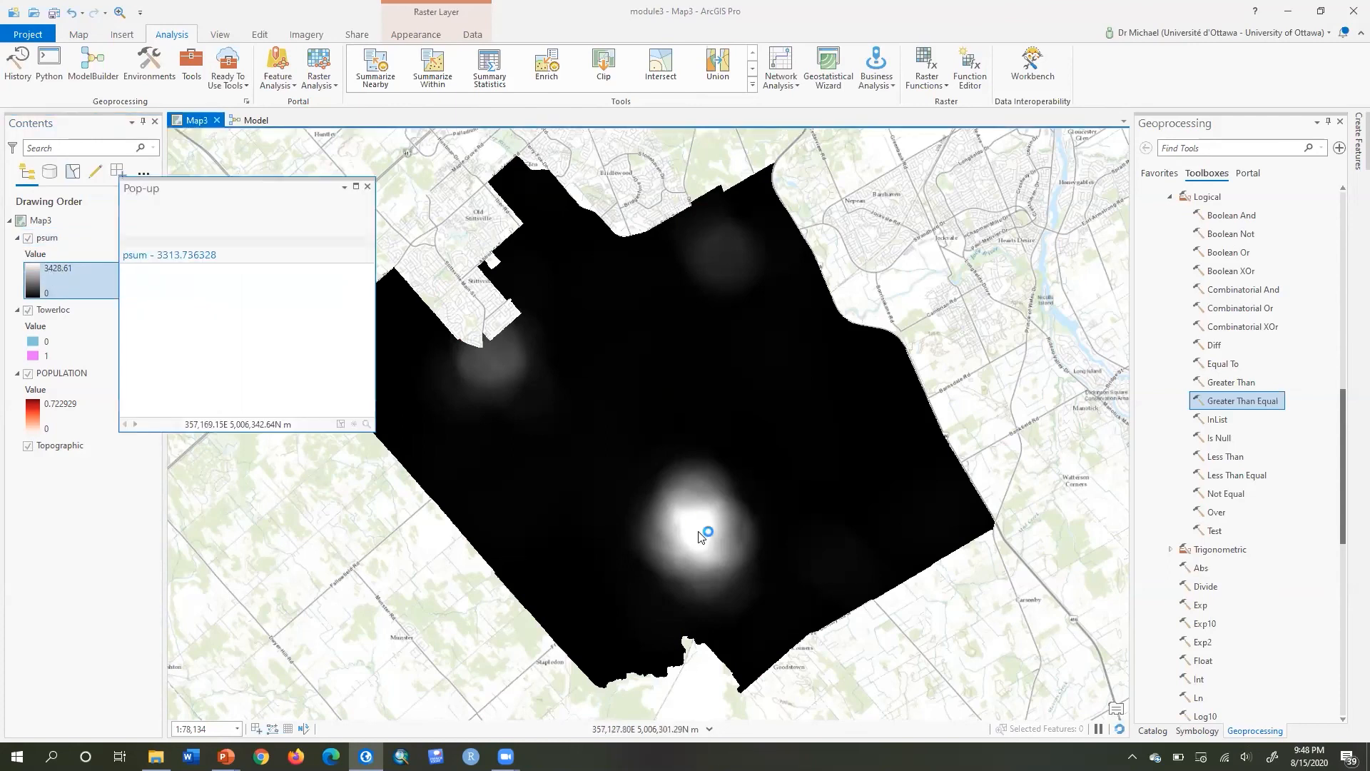
click(698, 540)
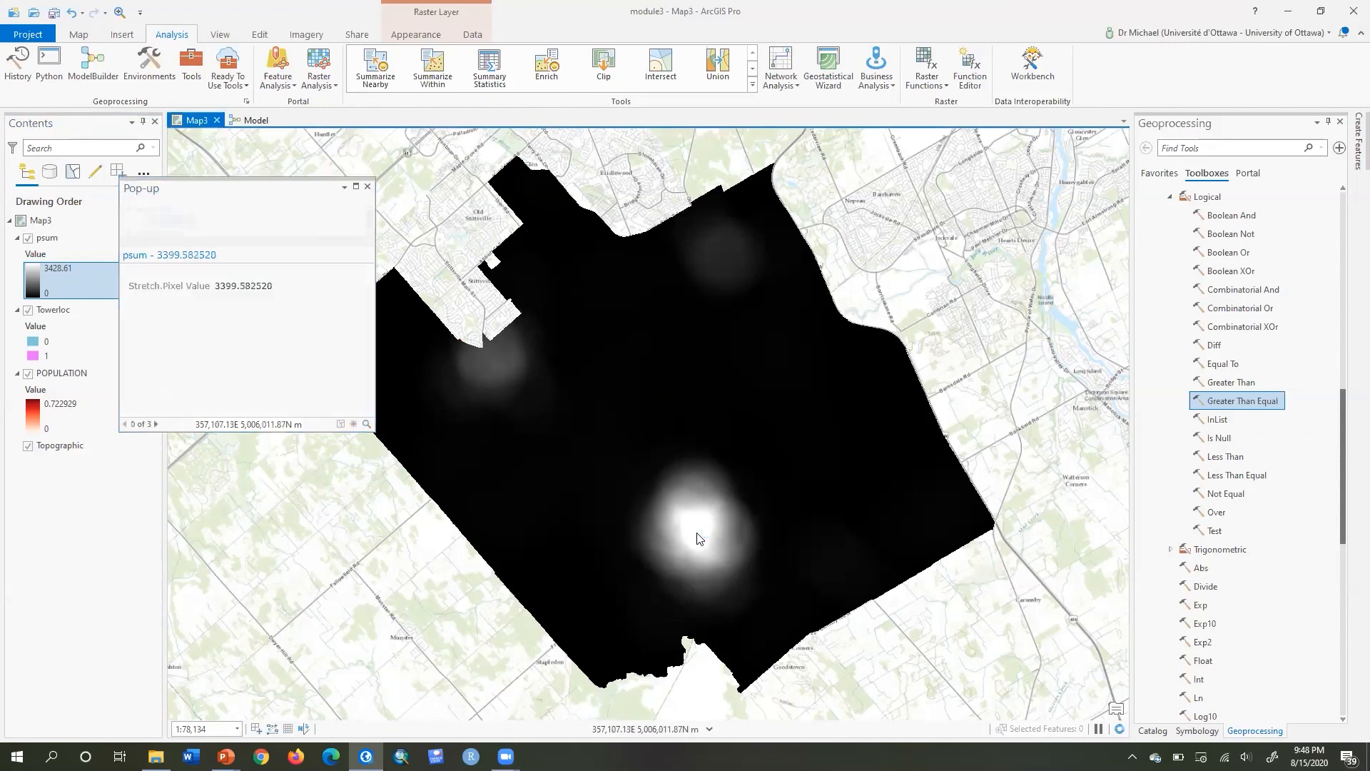
click(695, 542)
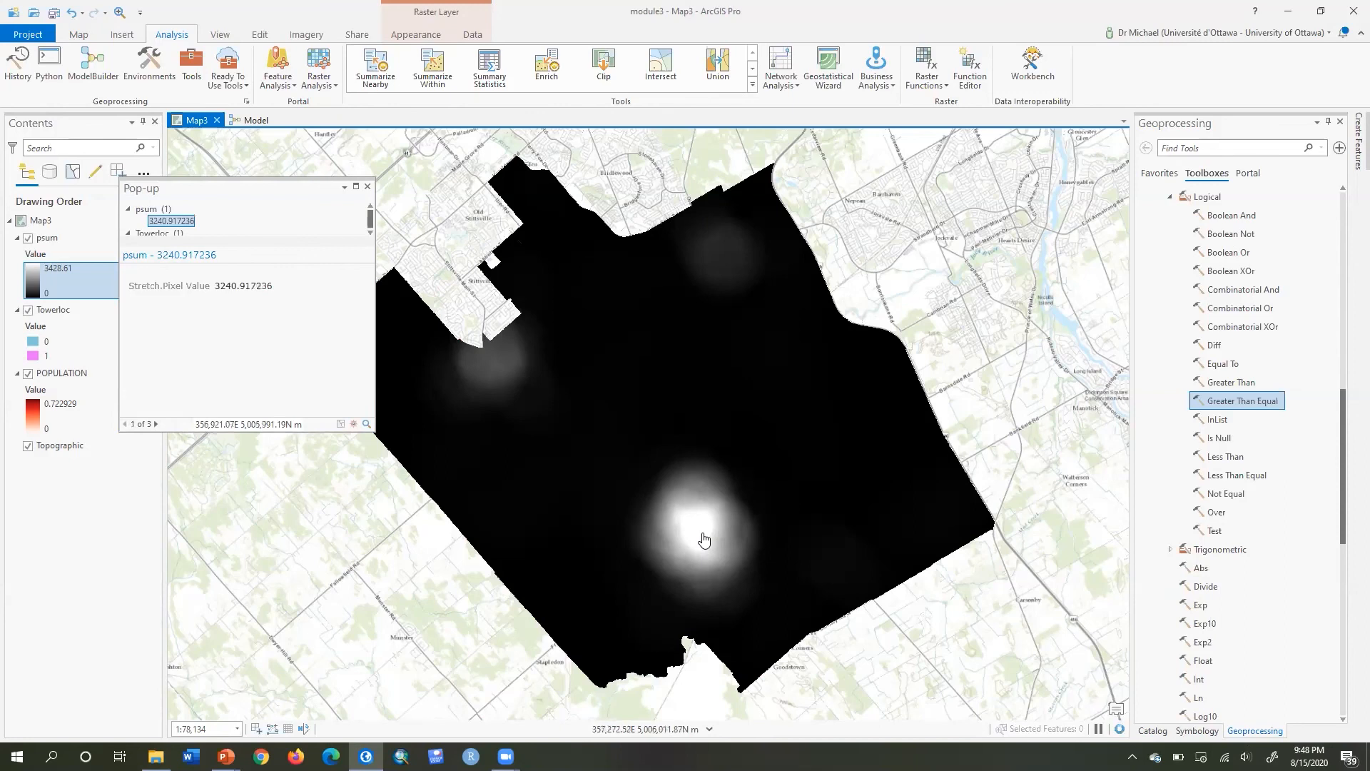
click(704, 540)
click(367, 186)
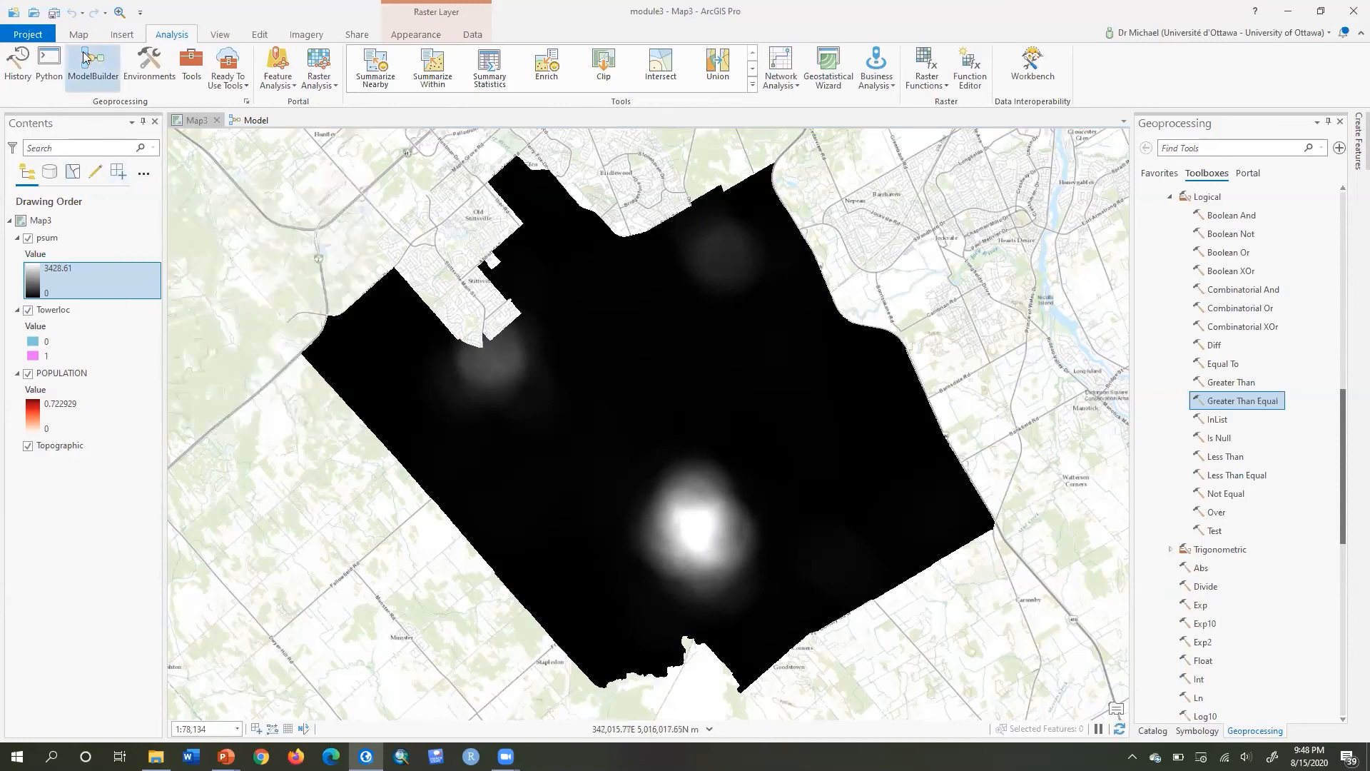
Reopen the Python window and run towerloc2=psum>=3000 to extract the cells that meet the population threshold.
click(47, 63)
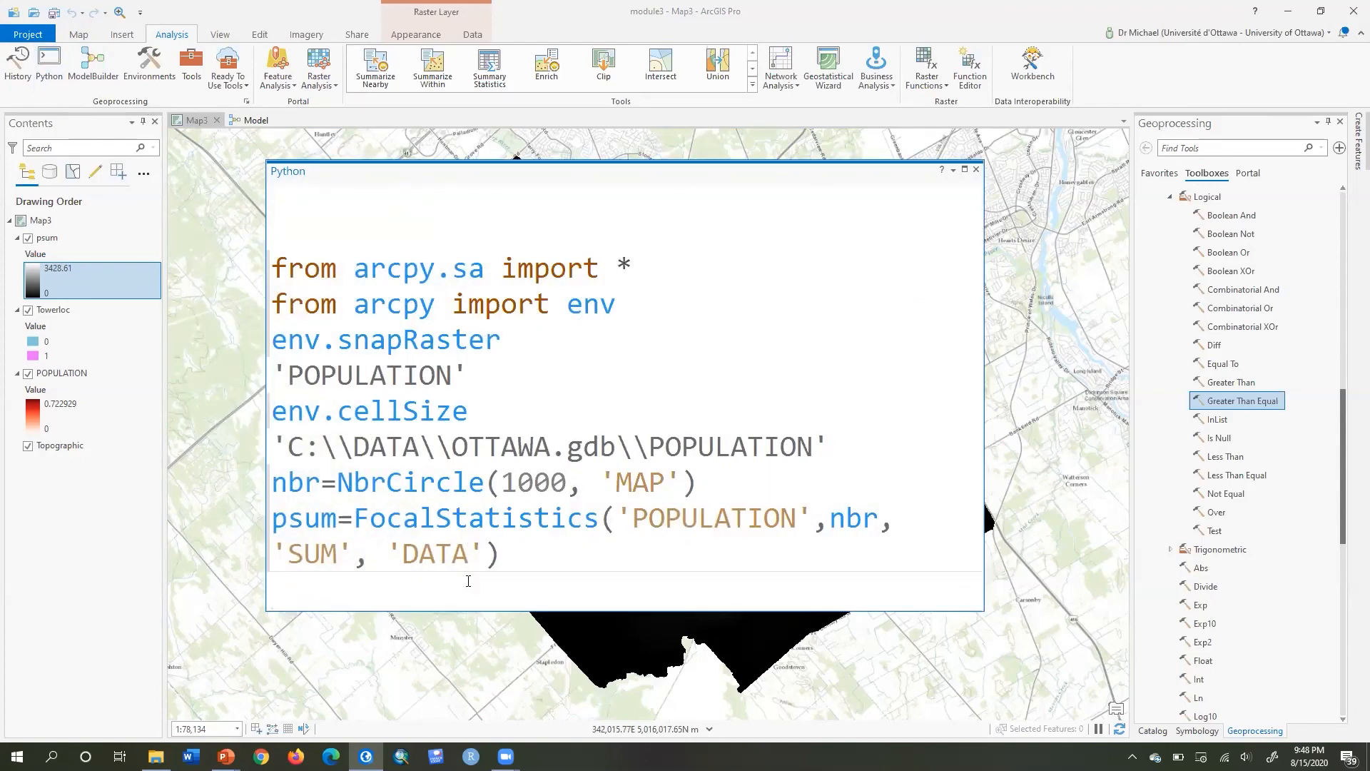
text(towerloc)
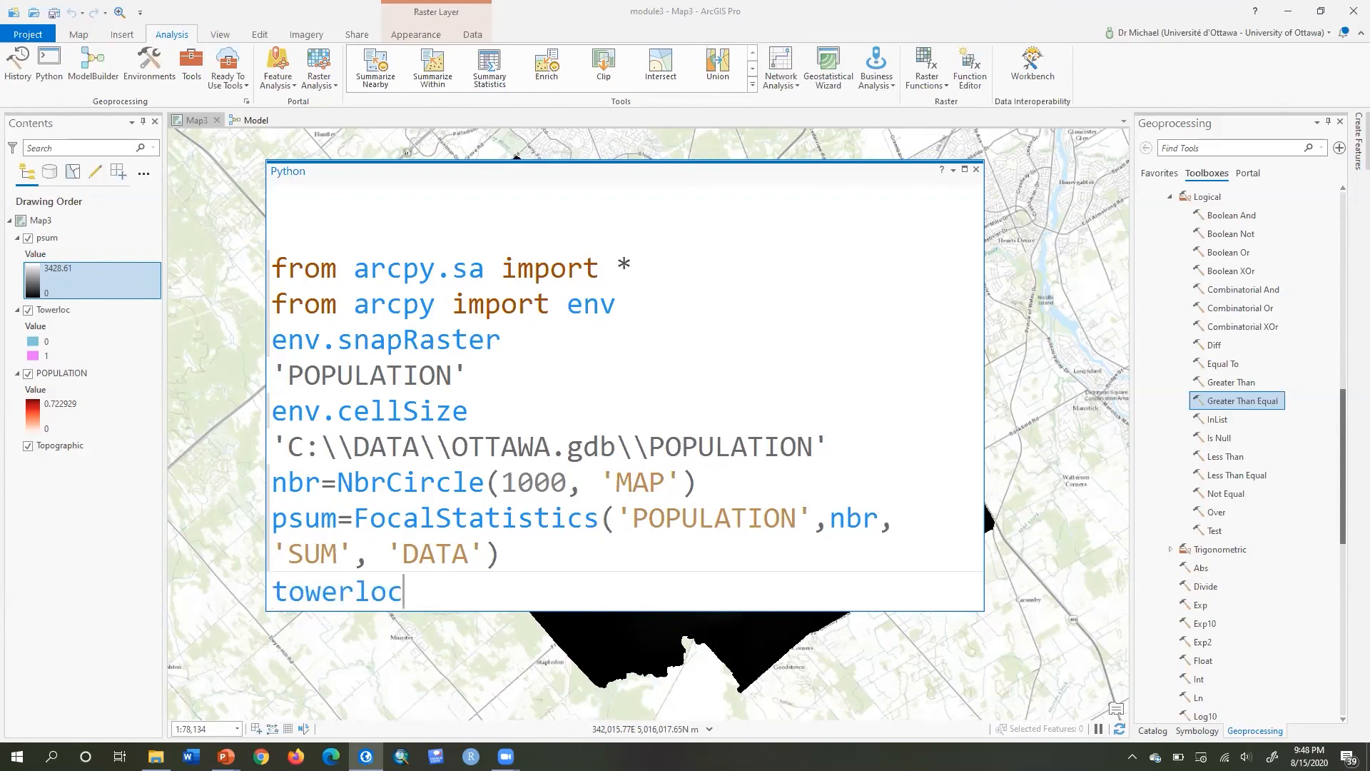
text(2=psum)
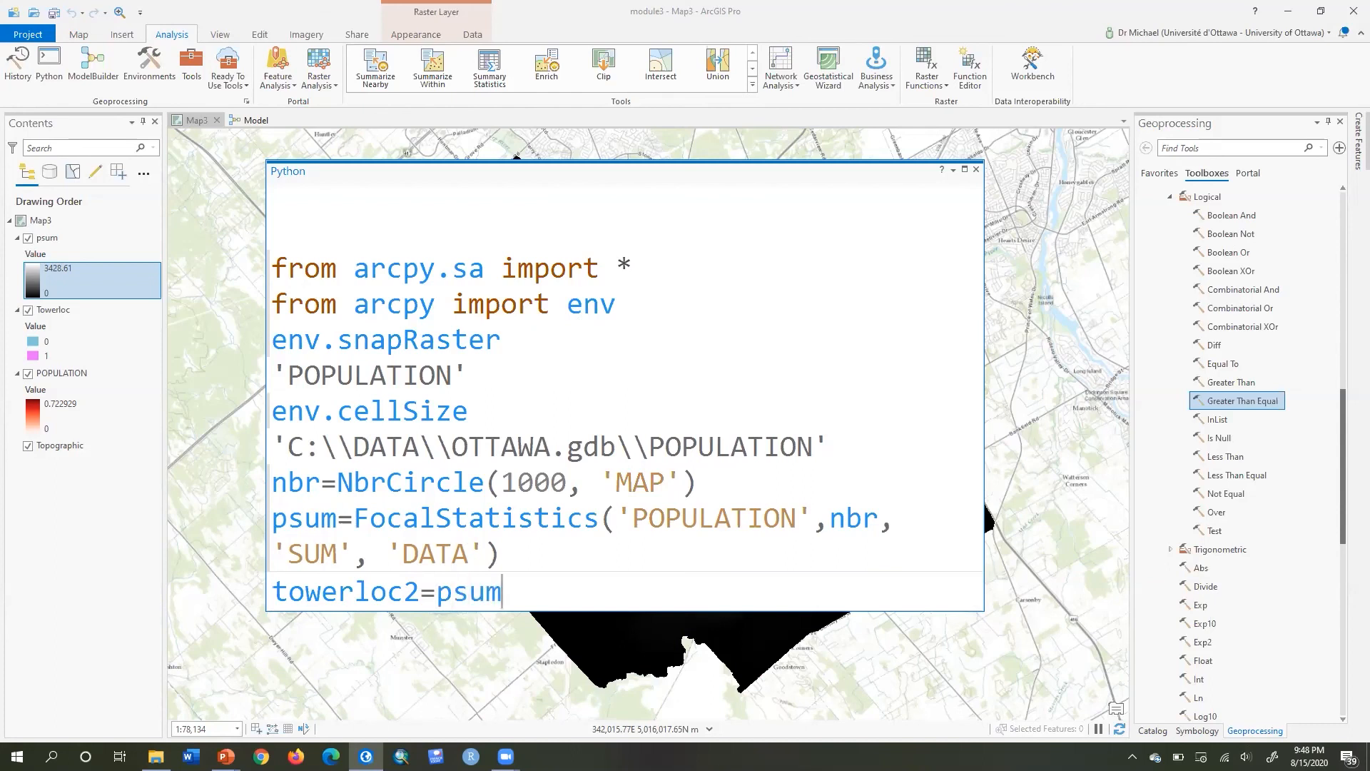
text(>=3000)
key(Return)
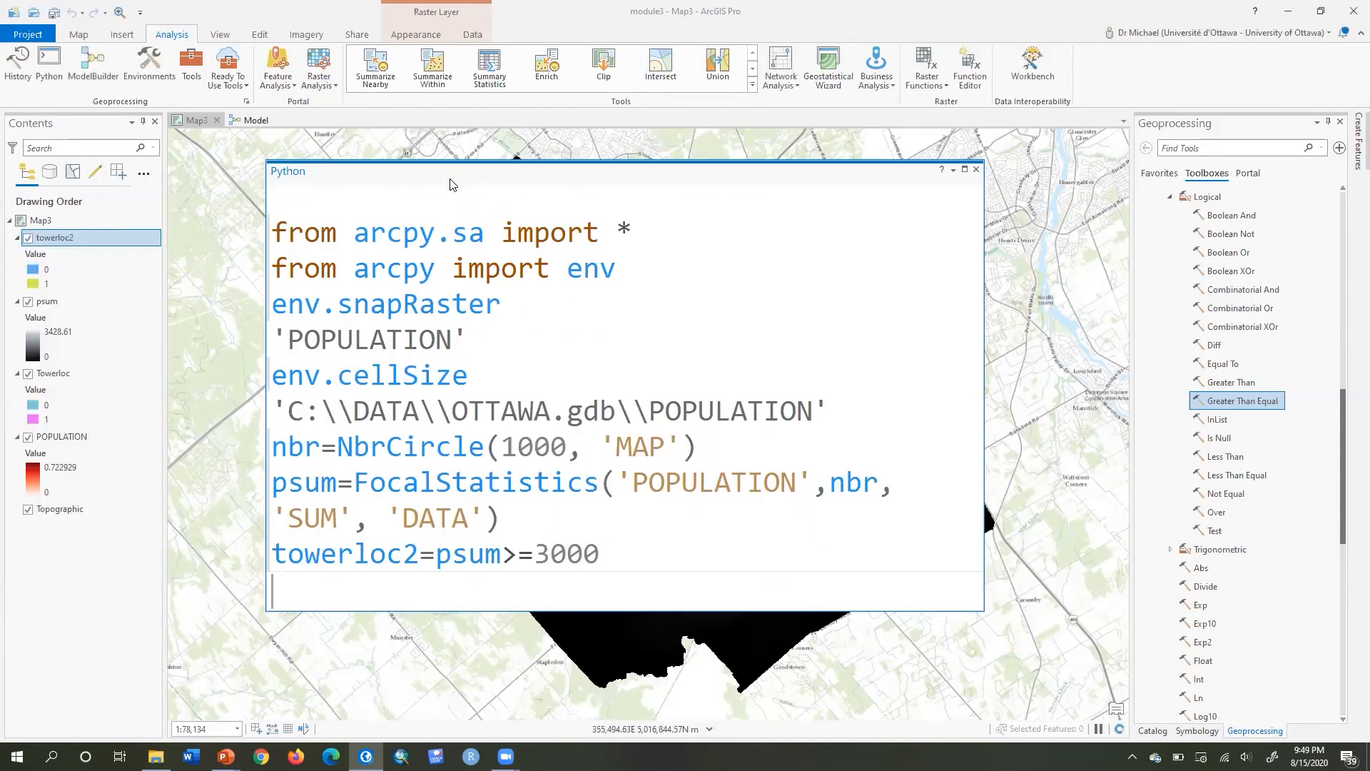
Move the Python window off the map, hide psum, and toggle towerloc2's visibility to compare it with Towerloc.
drag(450, 184, 1039, 34)
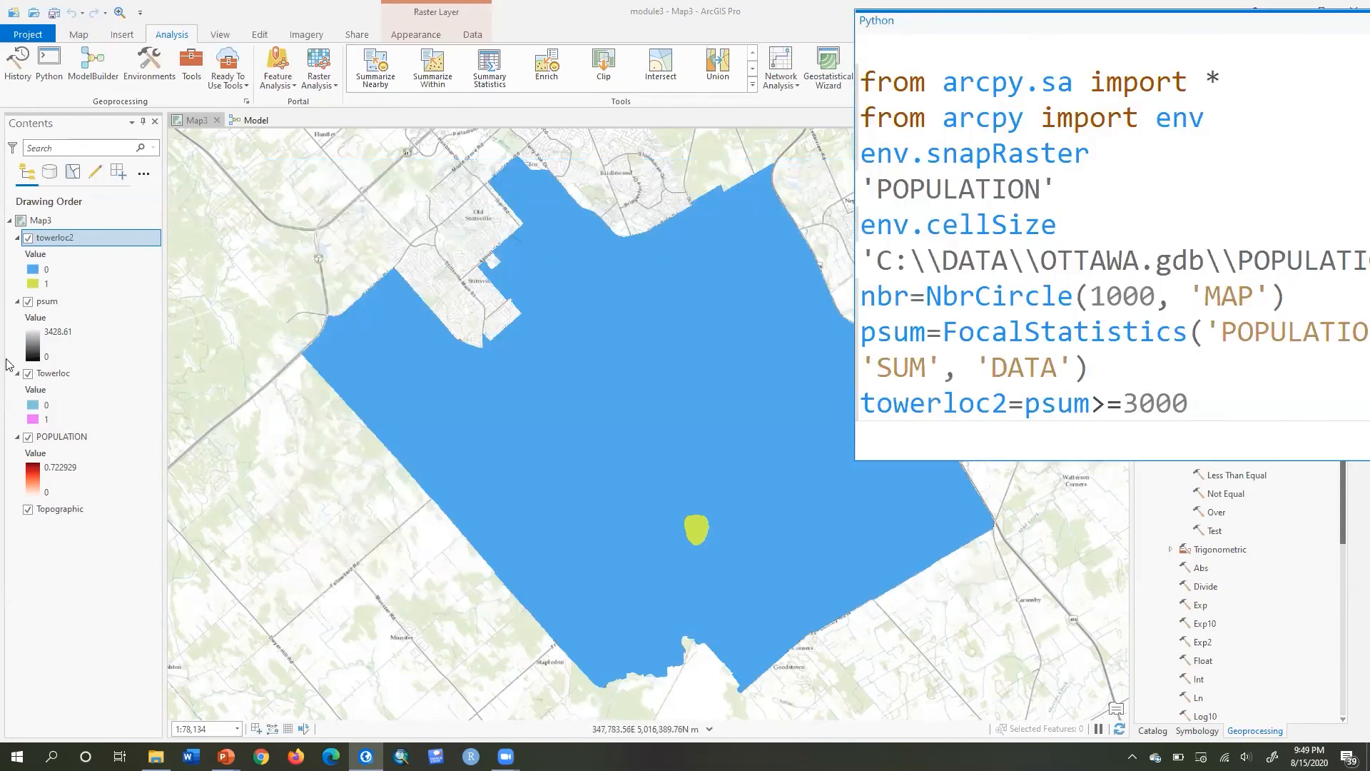
click(28, 301)
click(27, 238)
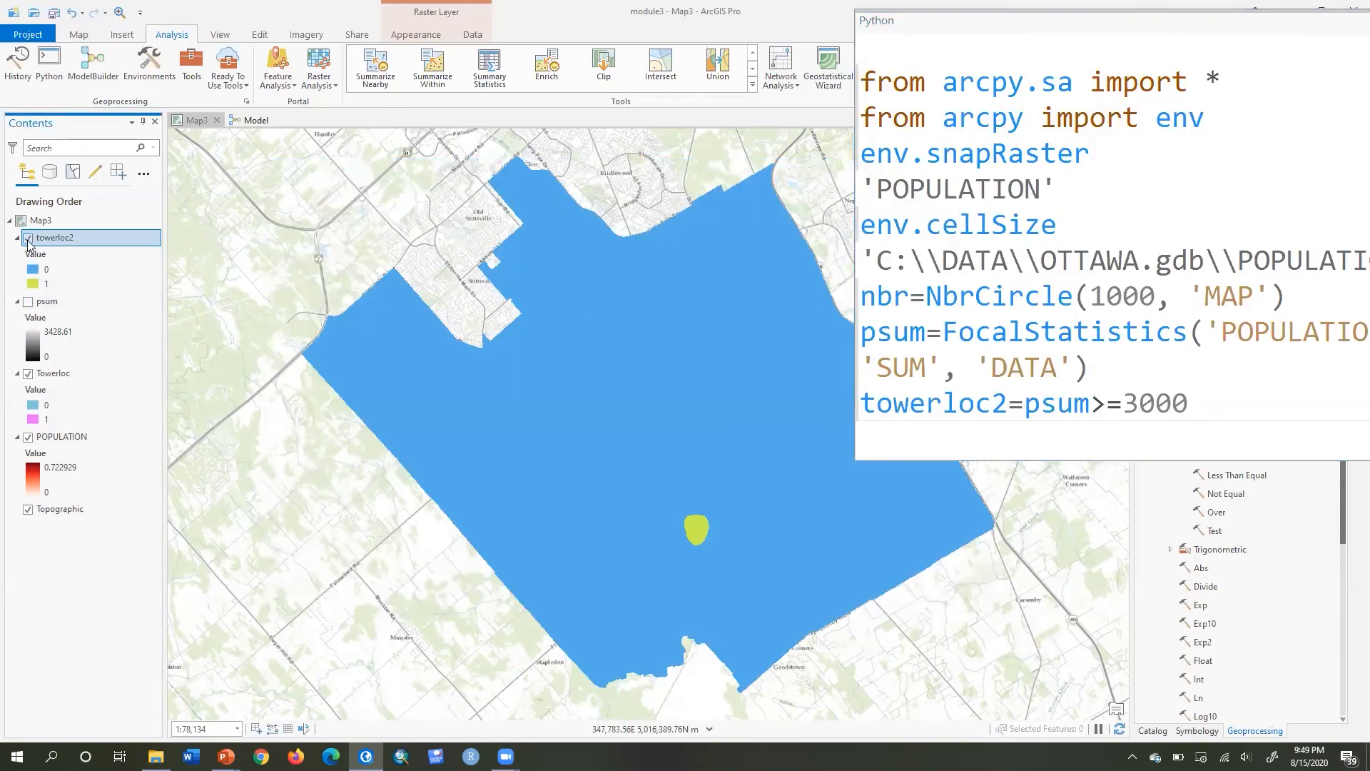
click(28, 238)
click(28, 238)
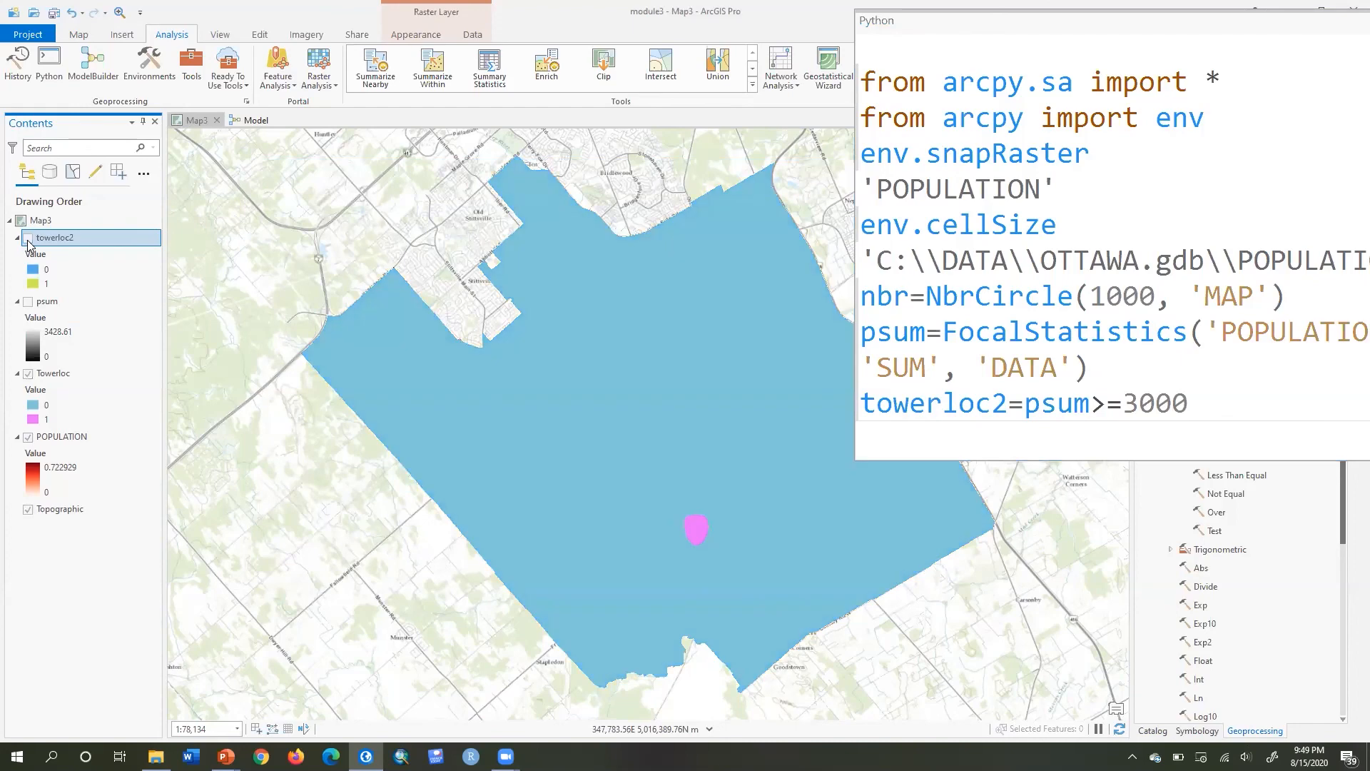
click(28, 238)
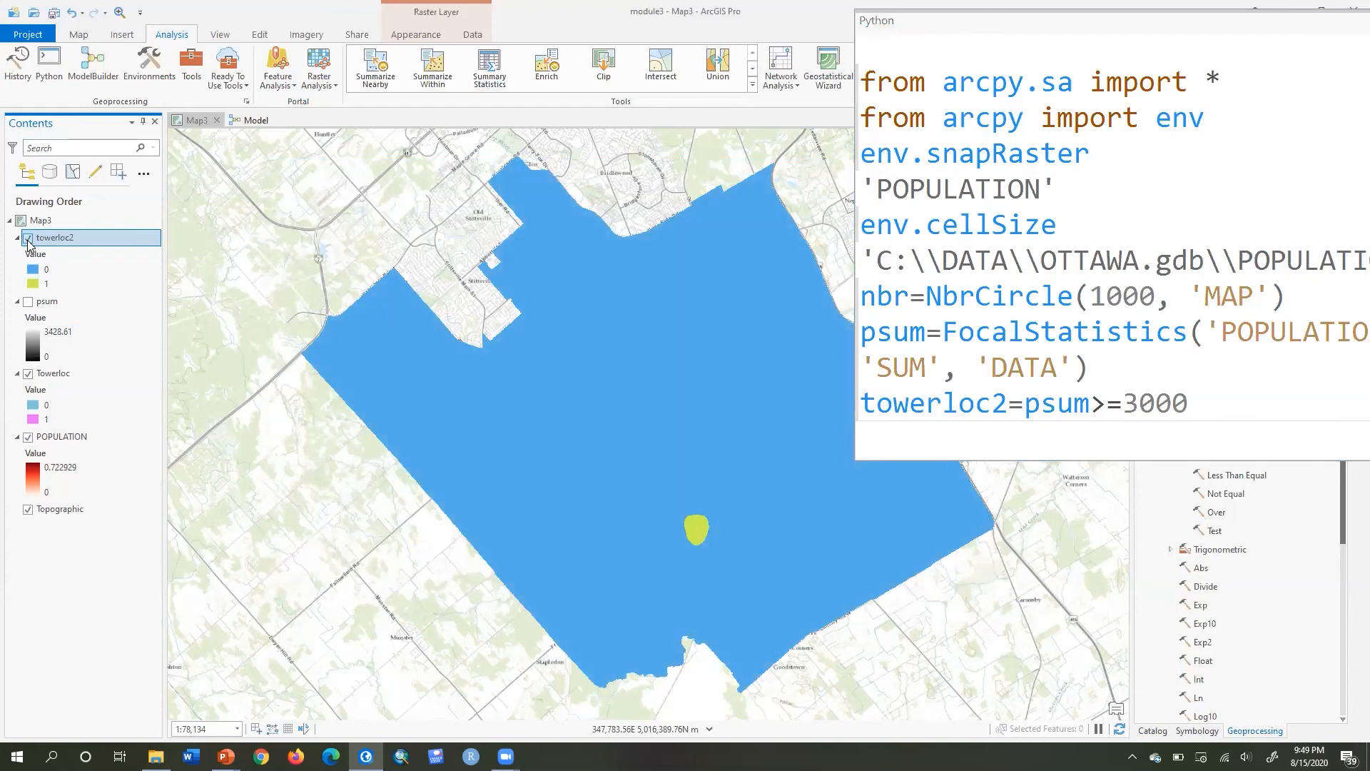
click(28, 238)
click(28, 237)
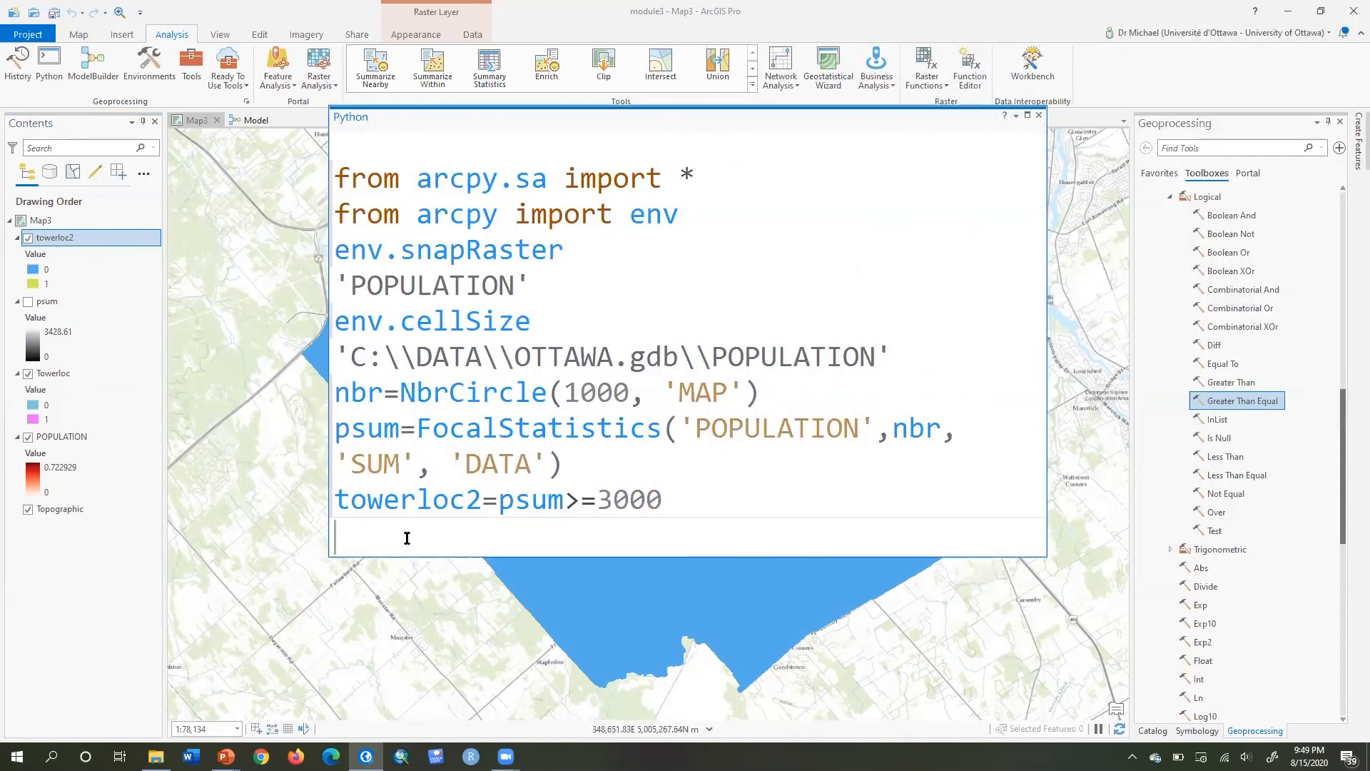
Subtract the Python result from the ModelBuilder result by running d=Raster('Towerloc')-towerloc2.
text(d)
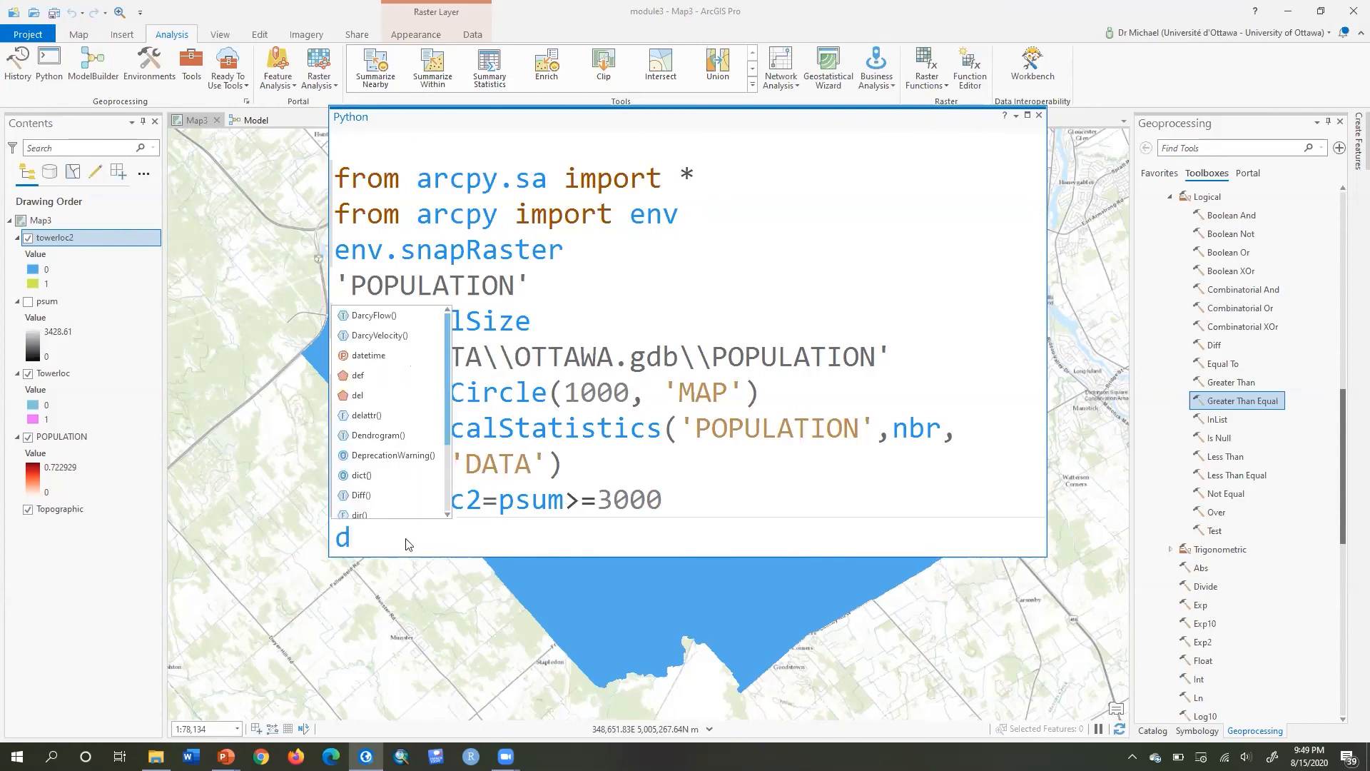
text(=)
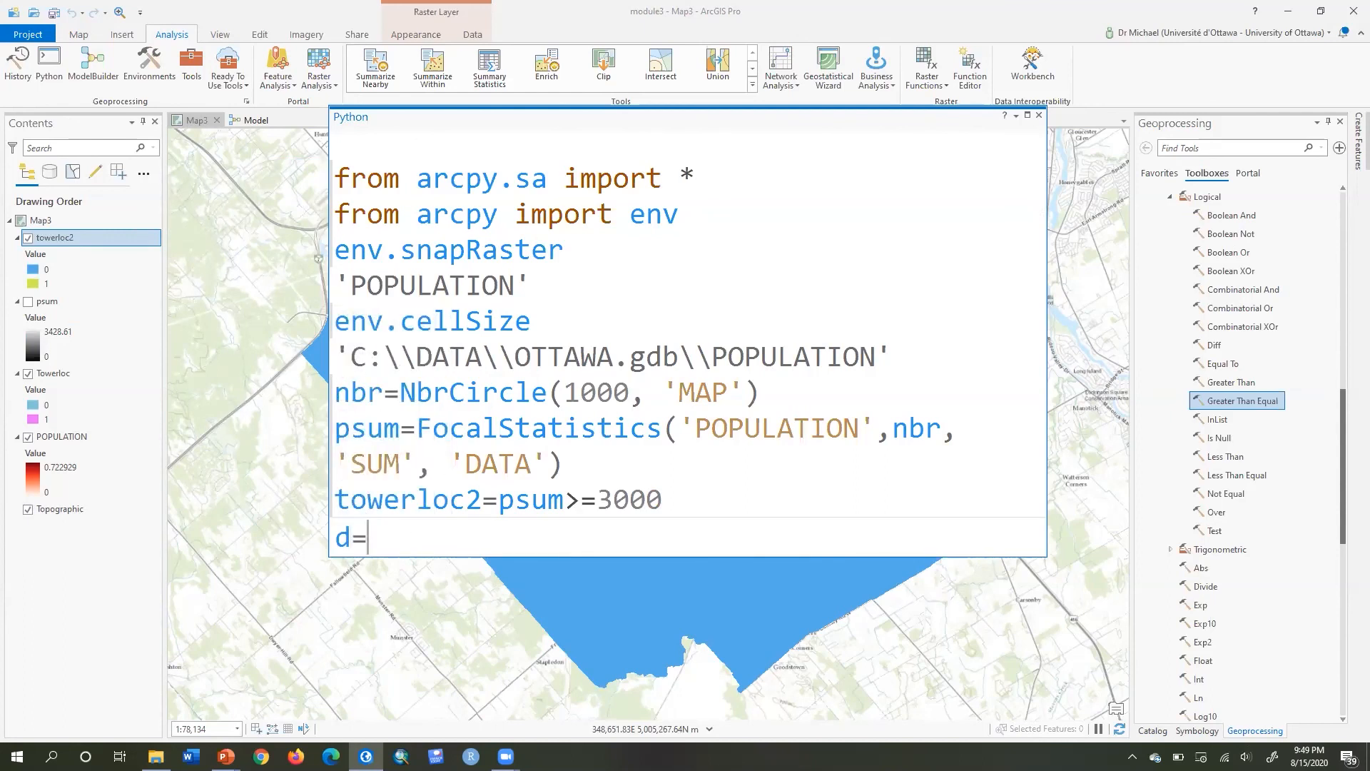
text(Raster()
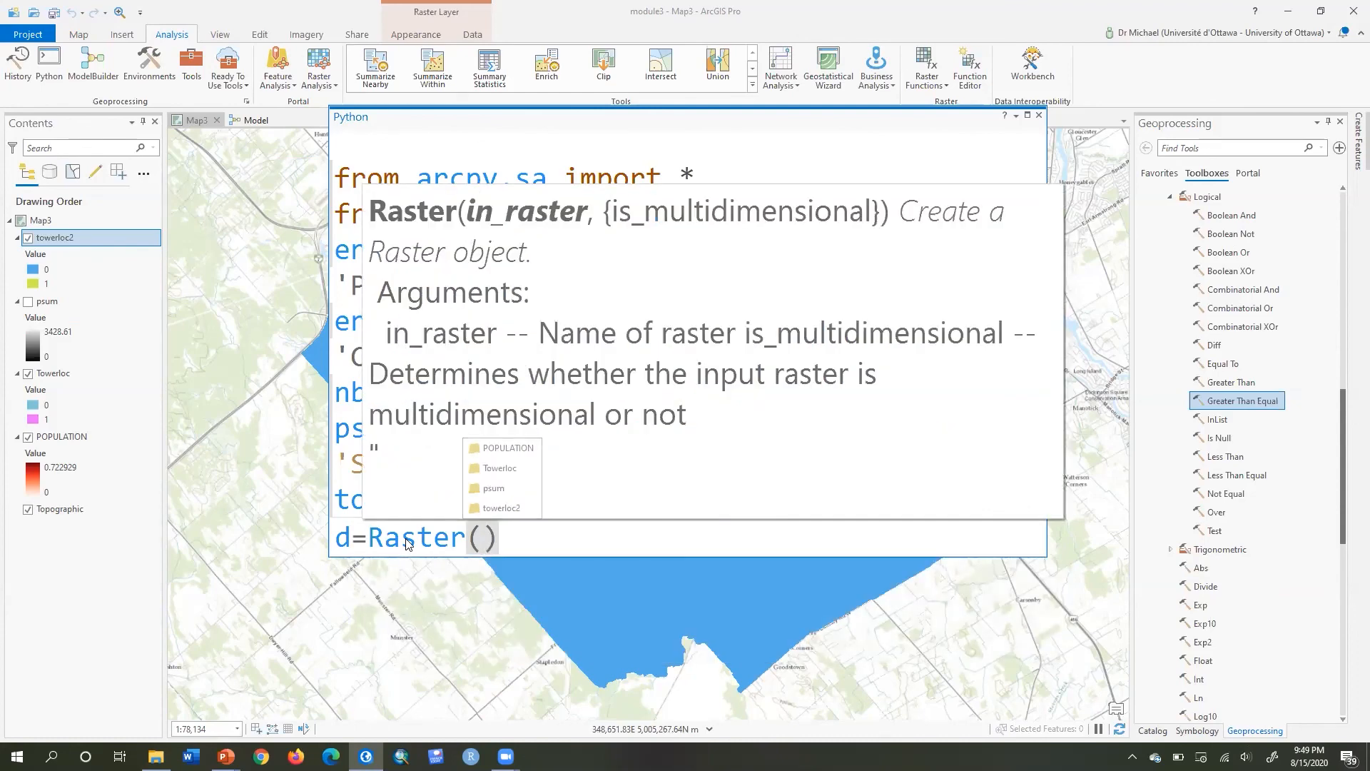
text(T)
key(BackSpace)
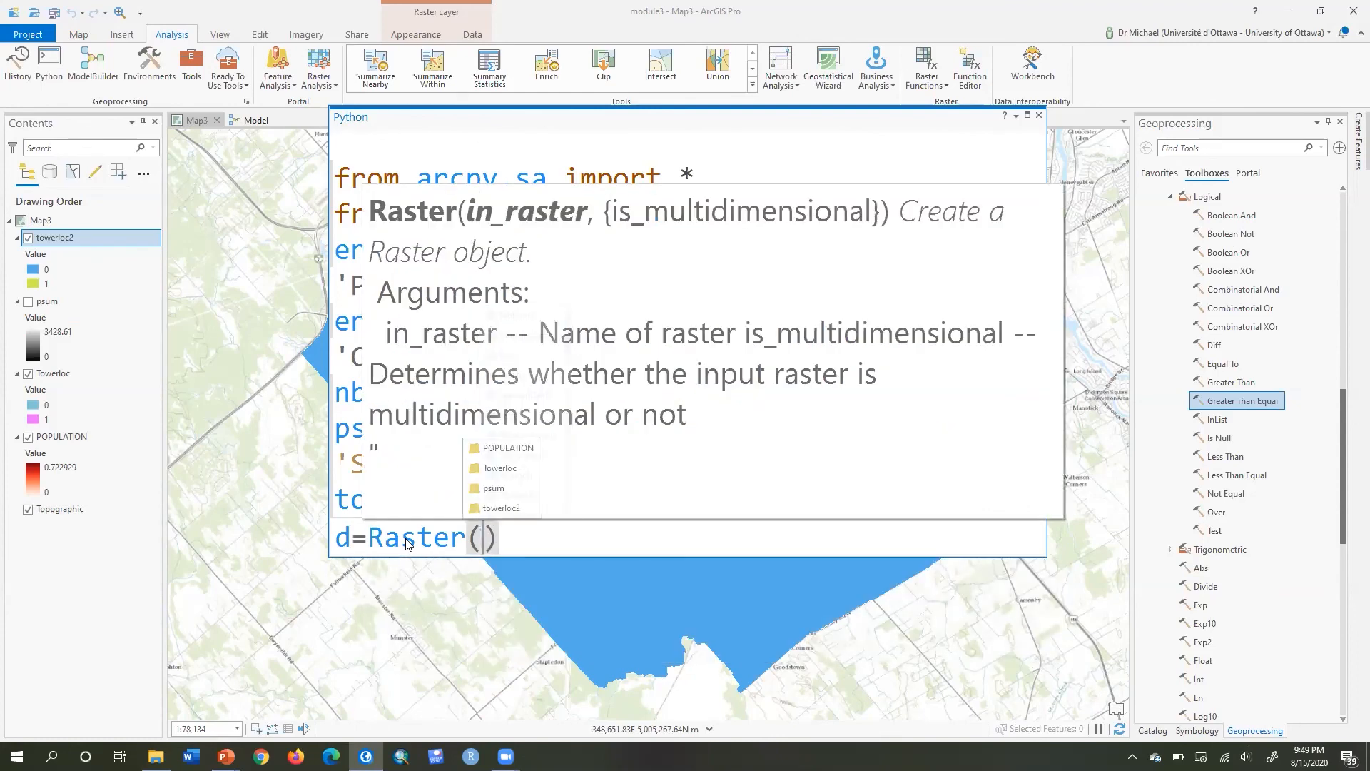
click(504, 468)
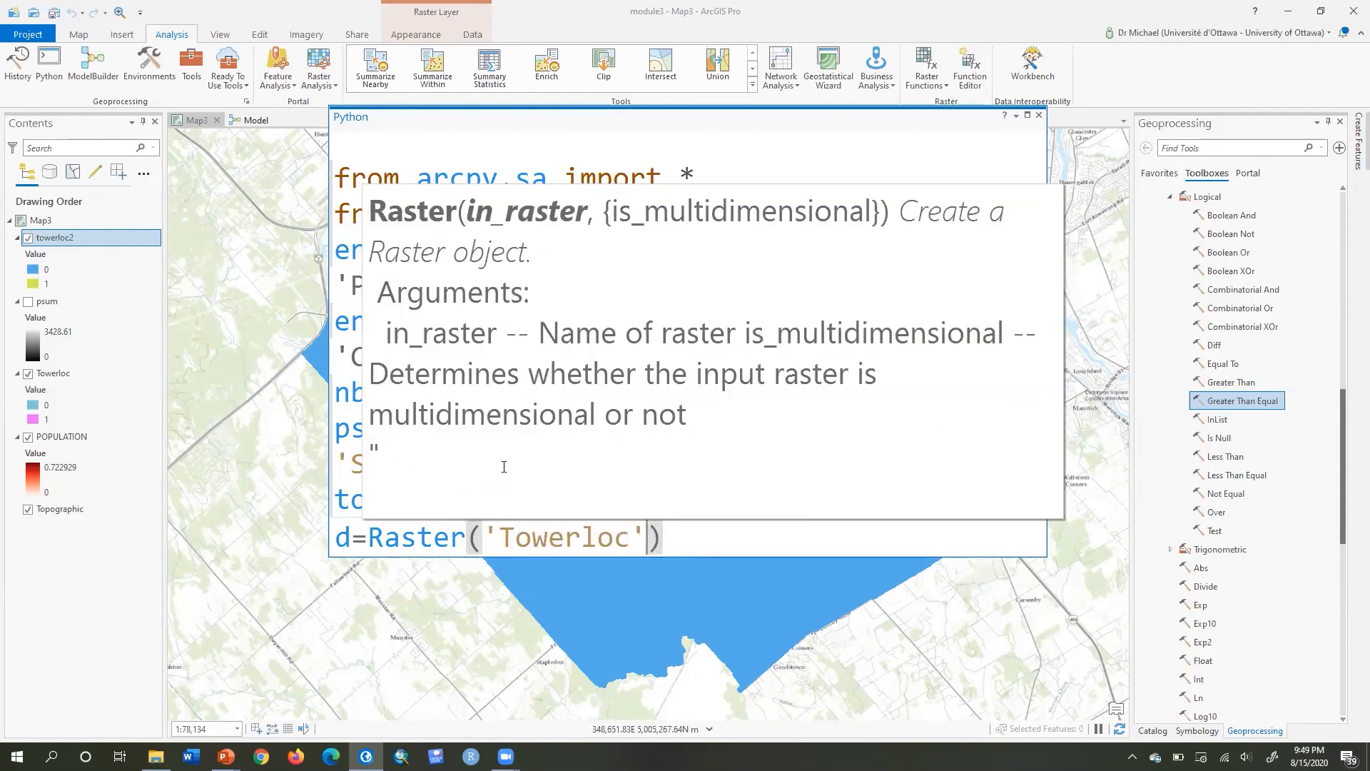
key(Right)
text(-to)
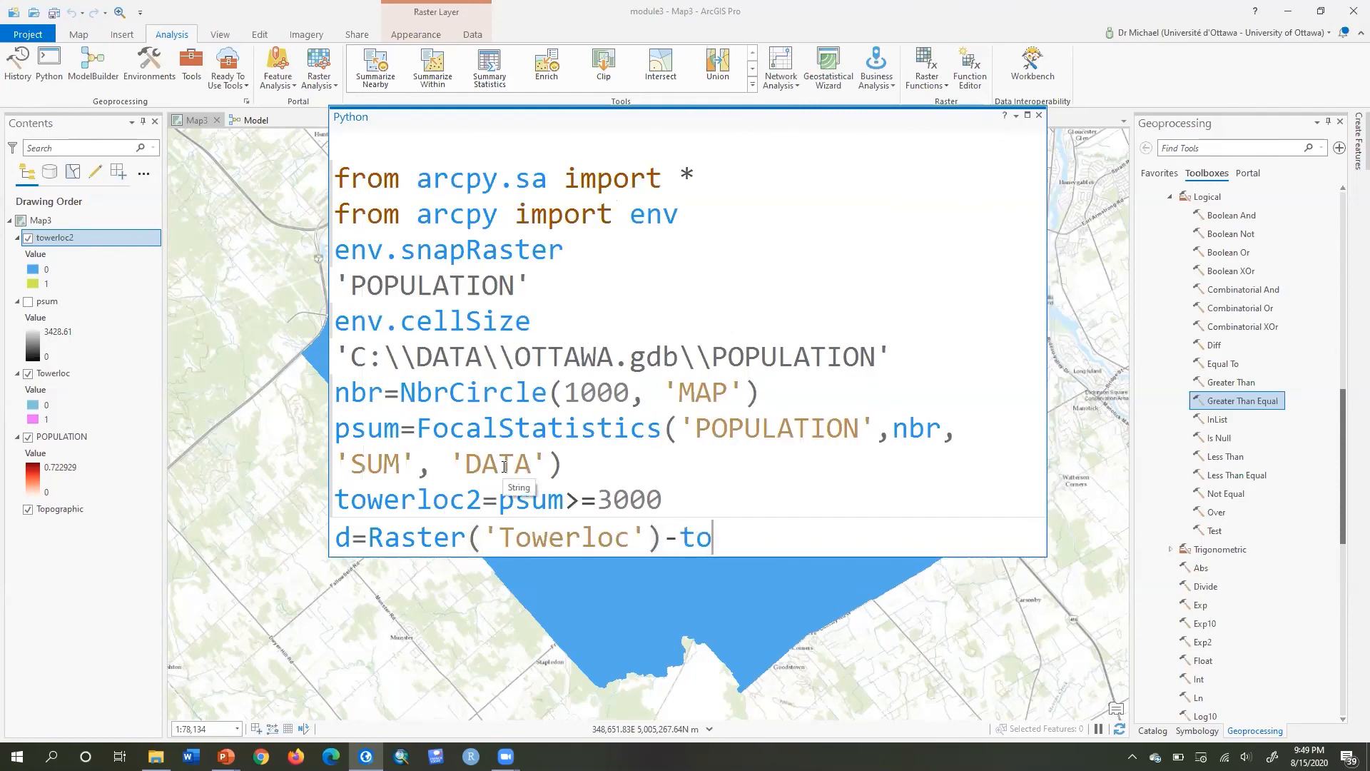
text(werl)
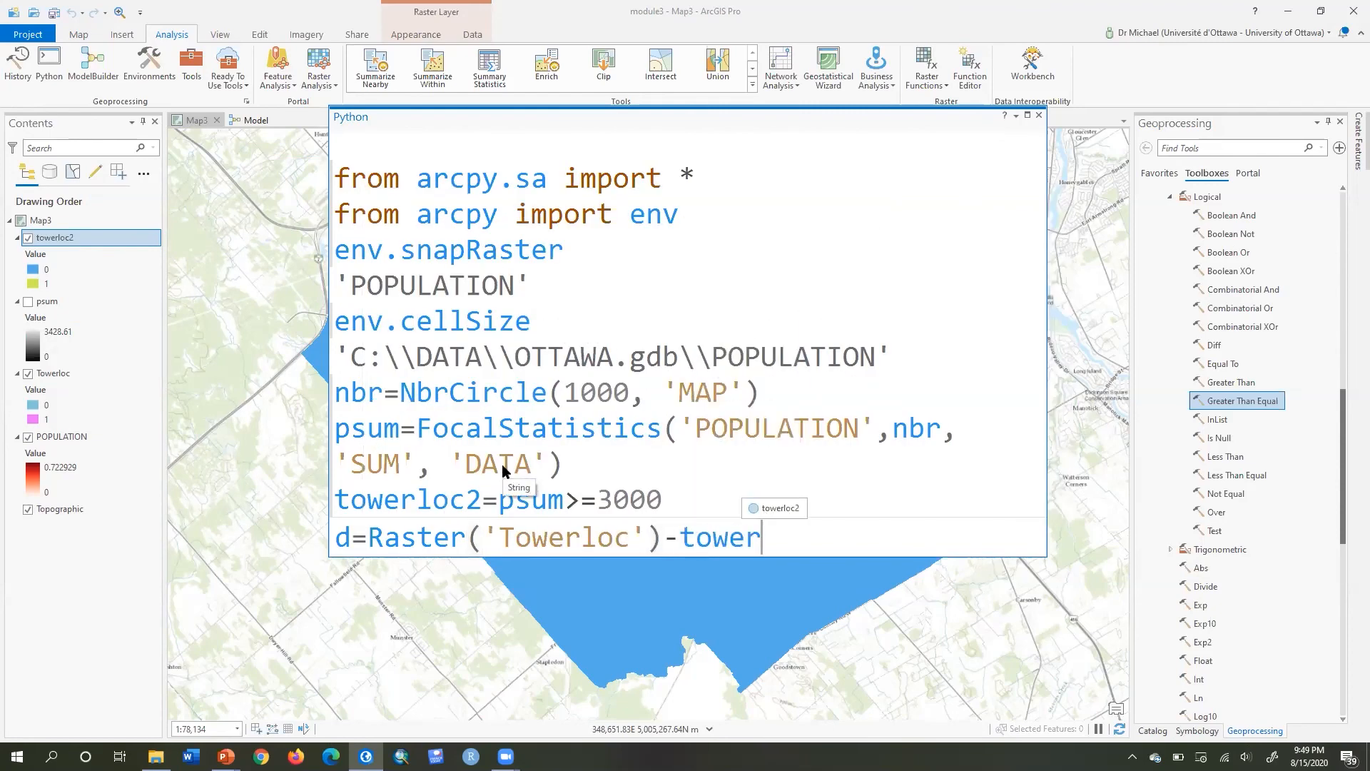
key(Tab)
key(Return)
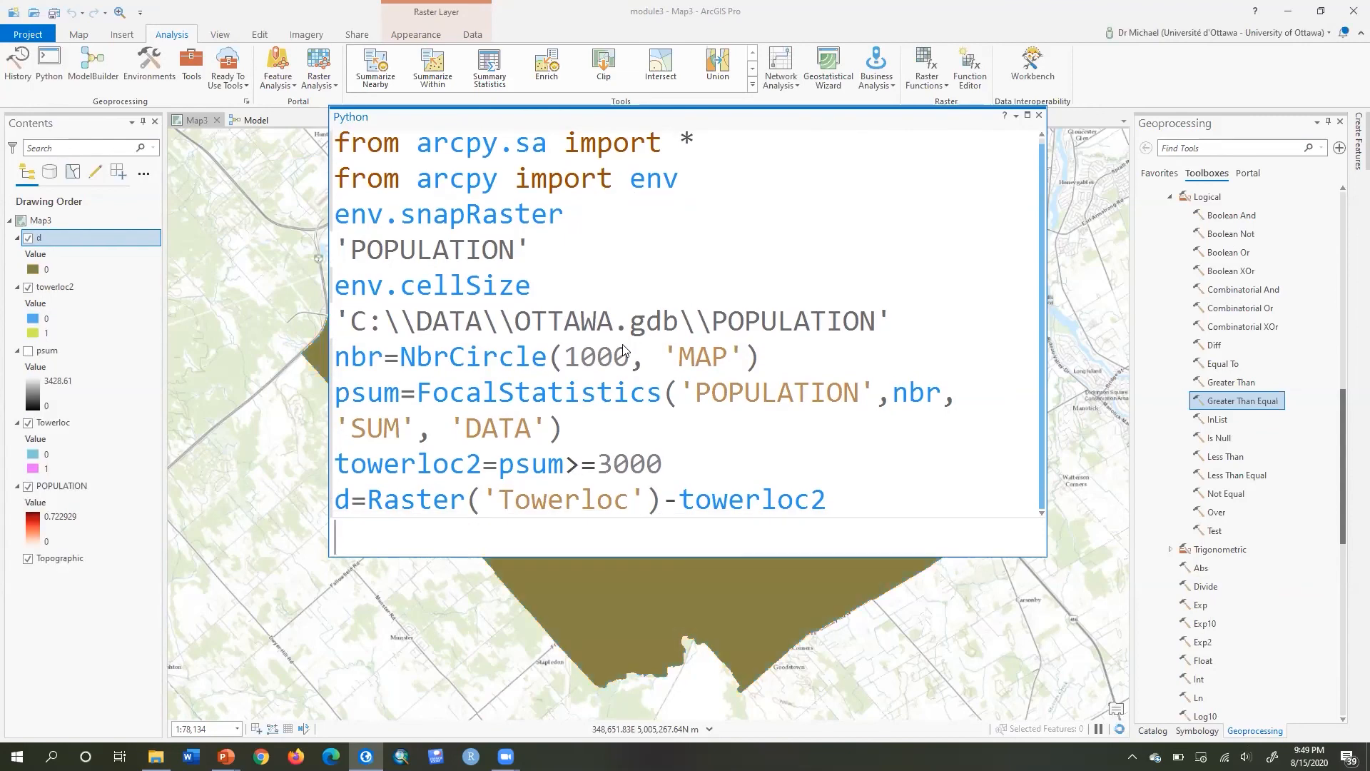
Hide the d difference layer and close the Python window.
click(28, 237)
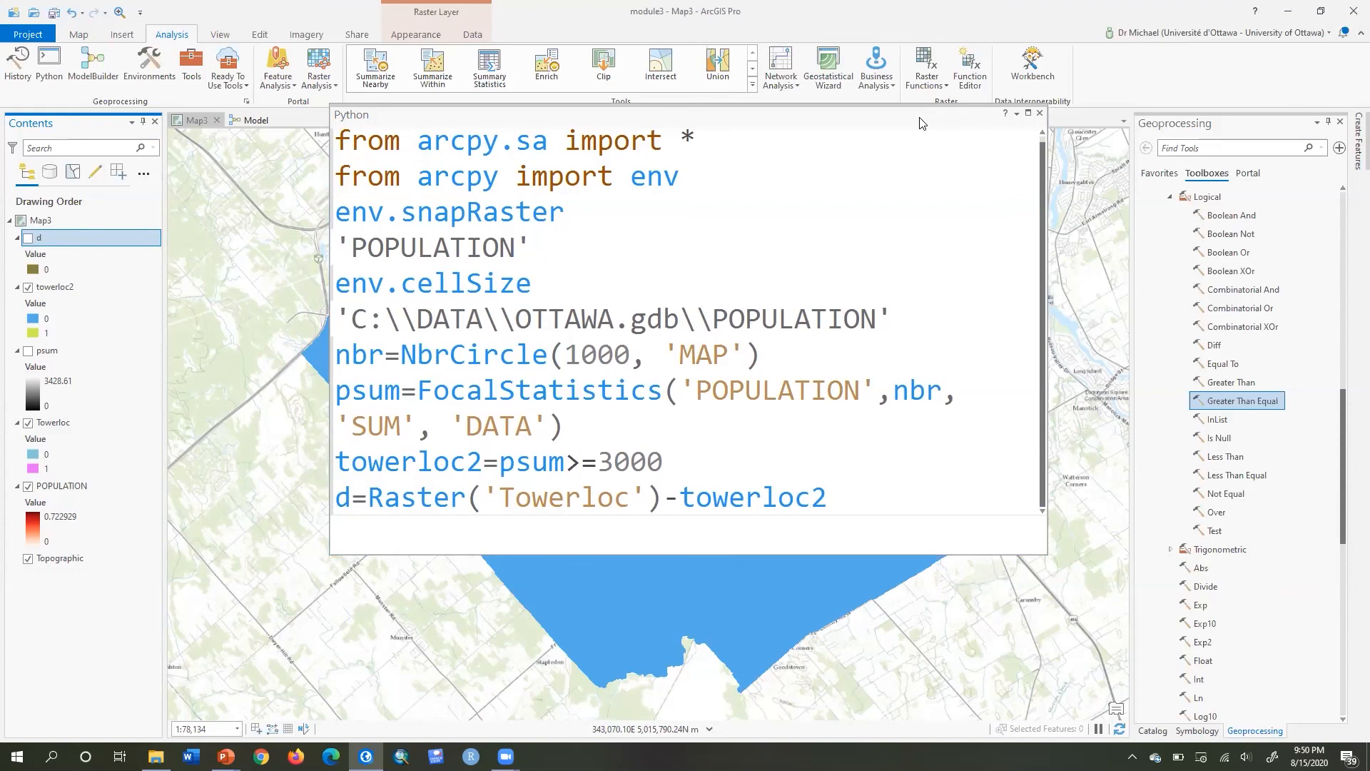
click(1039, 113)
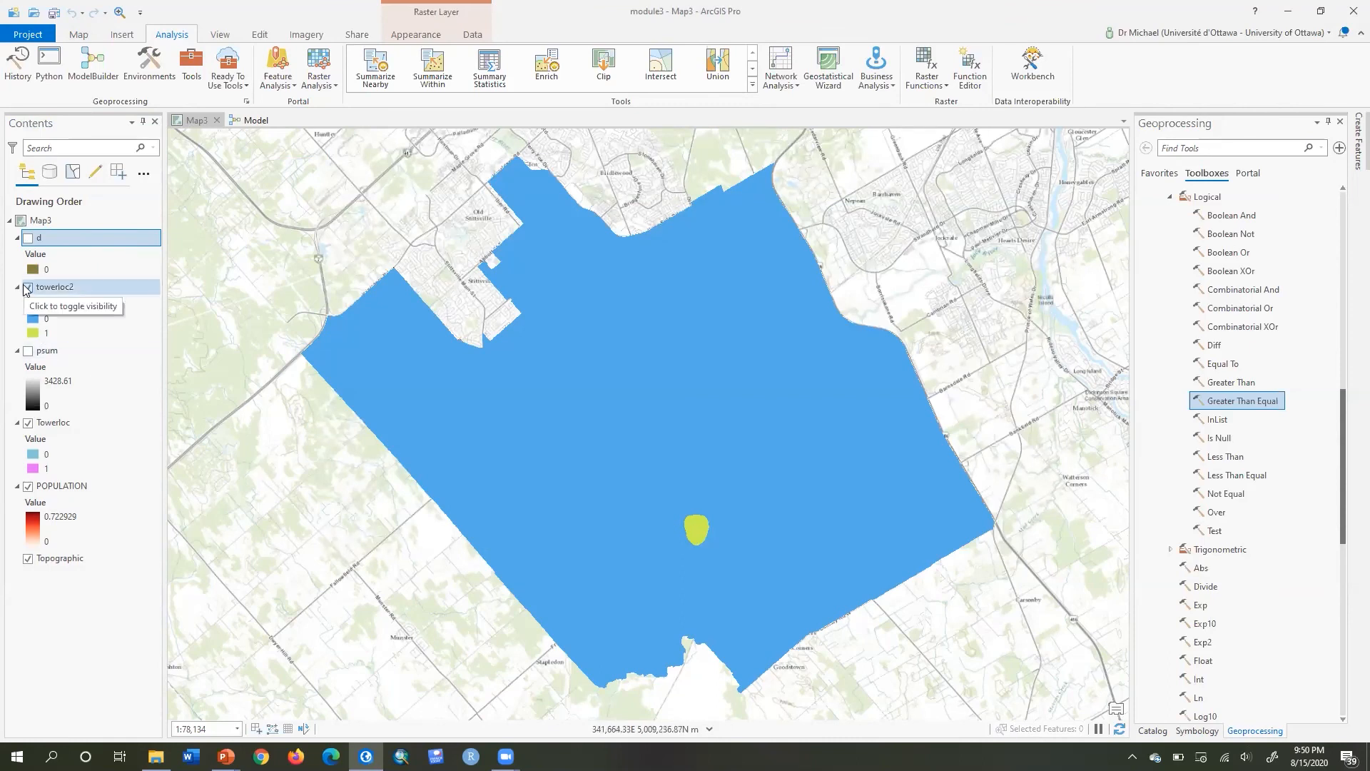
Set towerloc2's 0 class to no color and hide the Towerloc layer to expose the population raster.
right_click(32, 320)
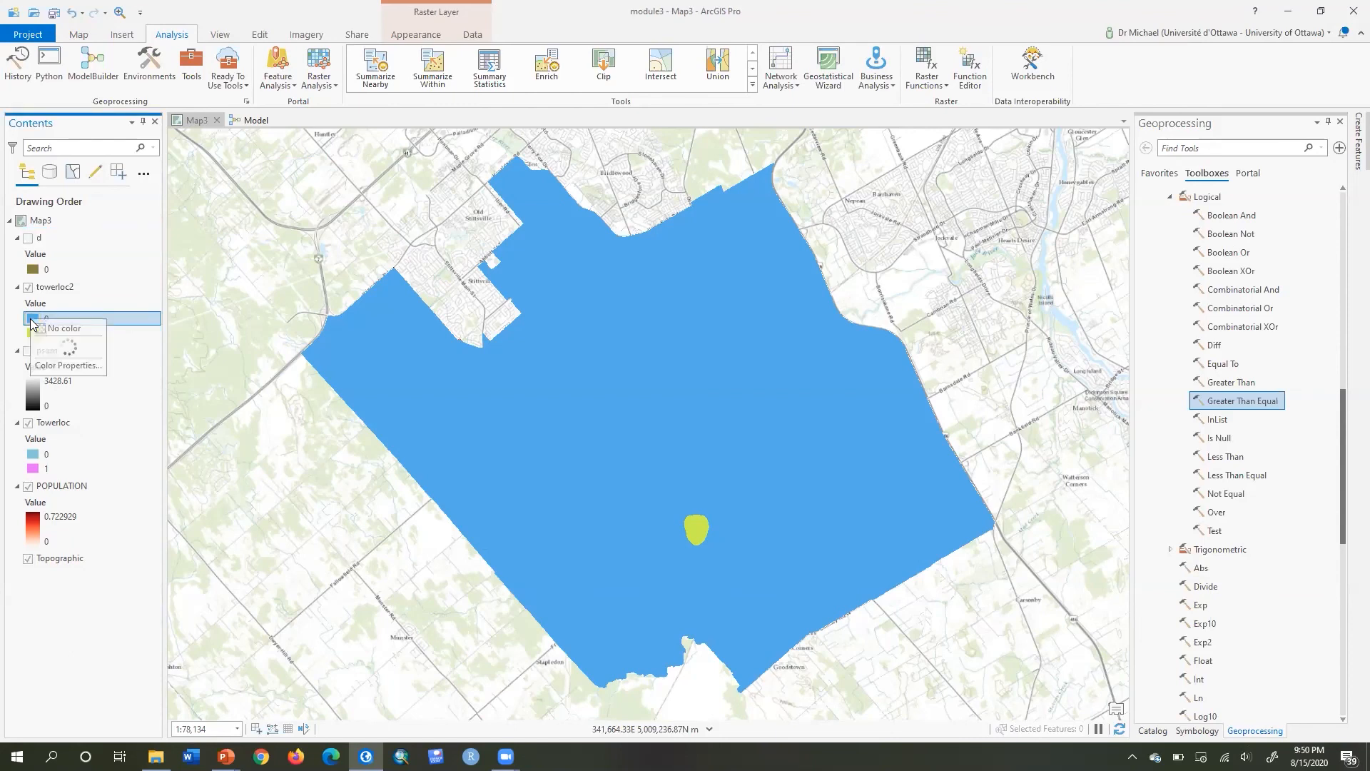
click(48, 328)
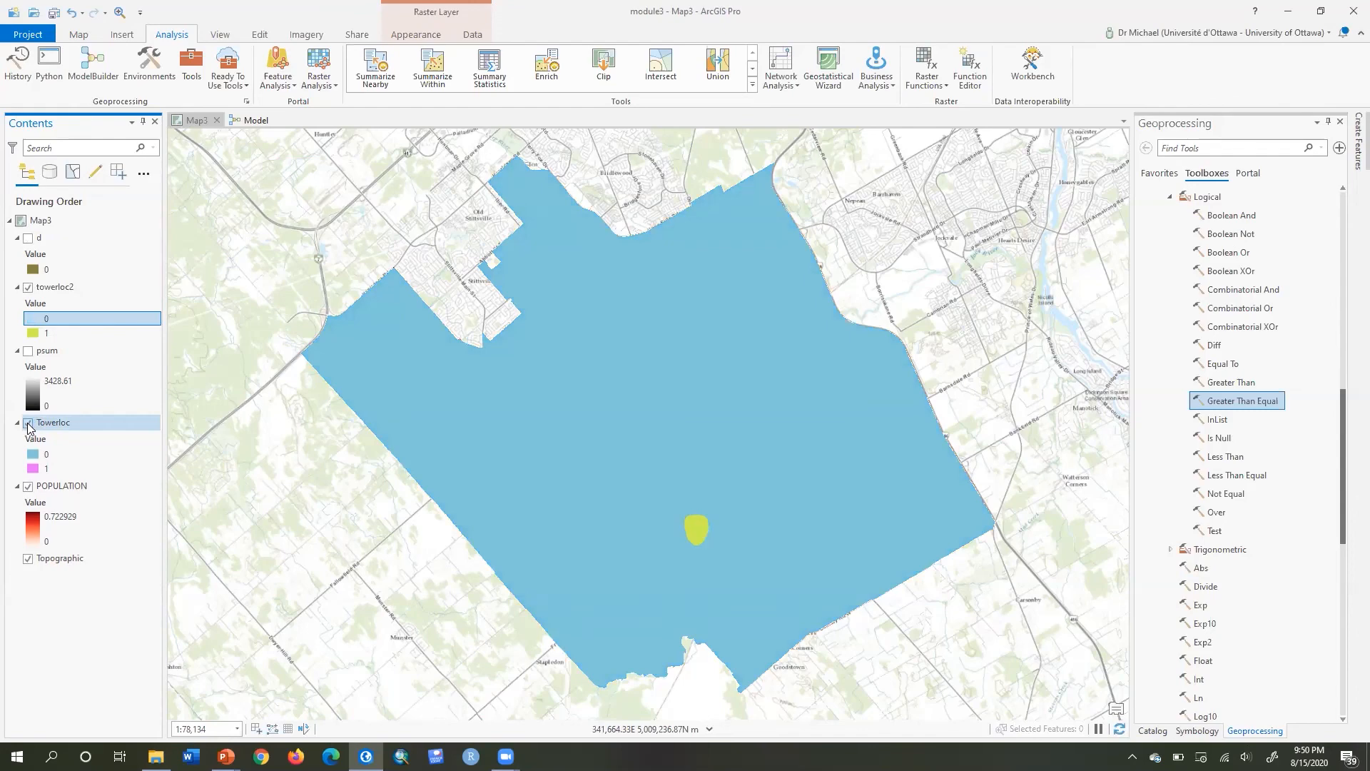
click(29, 424)
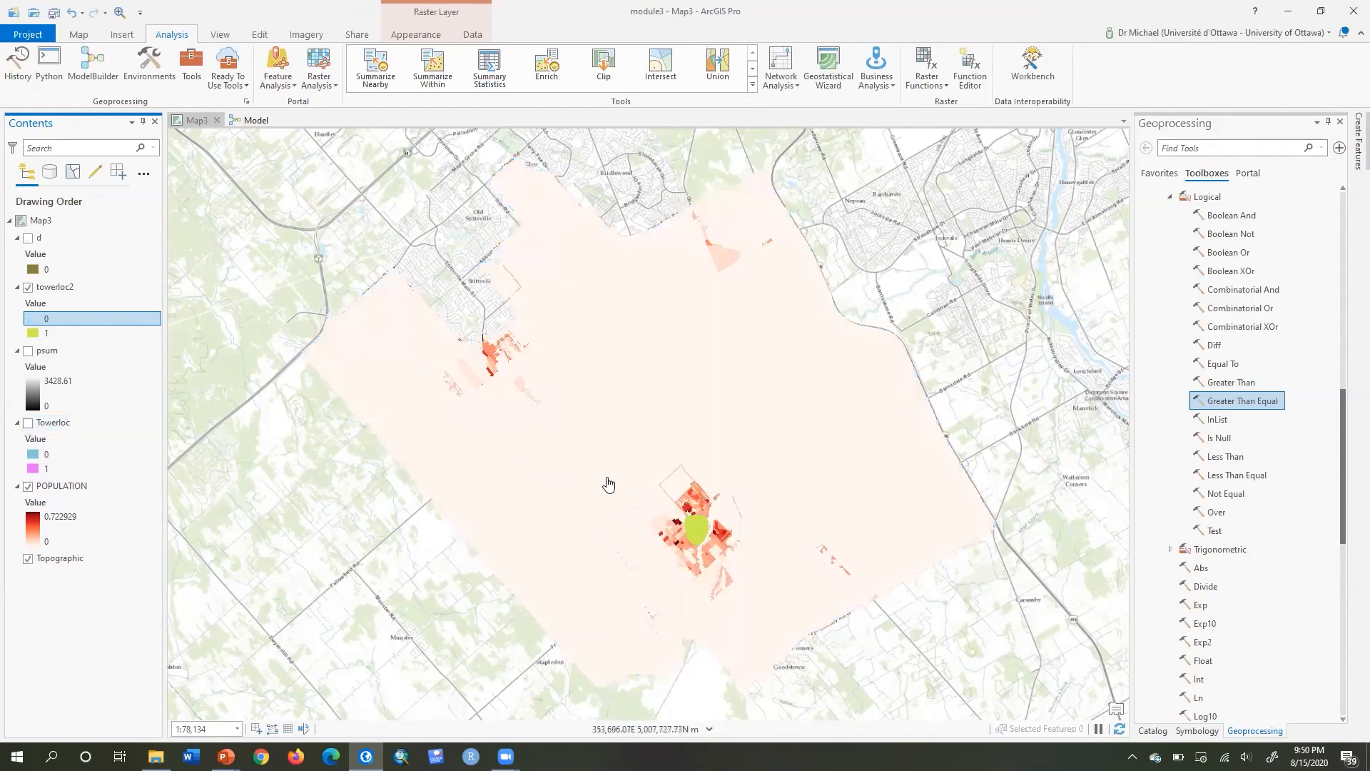
Close in on the towerloc2 suitable area and set the layer's transparency to 41%.
drag(703, 540, 644, 421)
scroll(644, 421, up, 5)
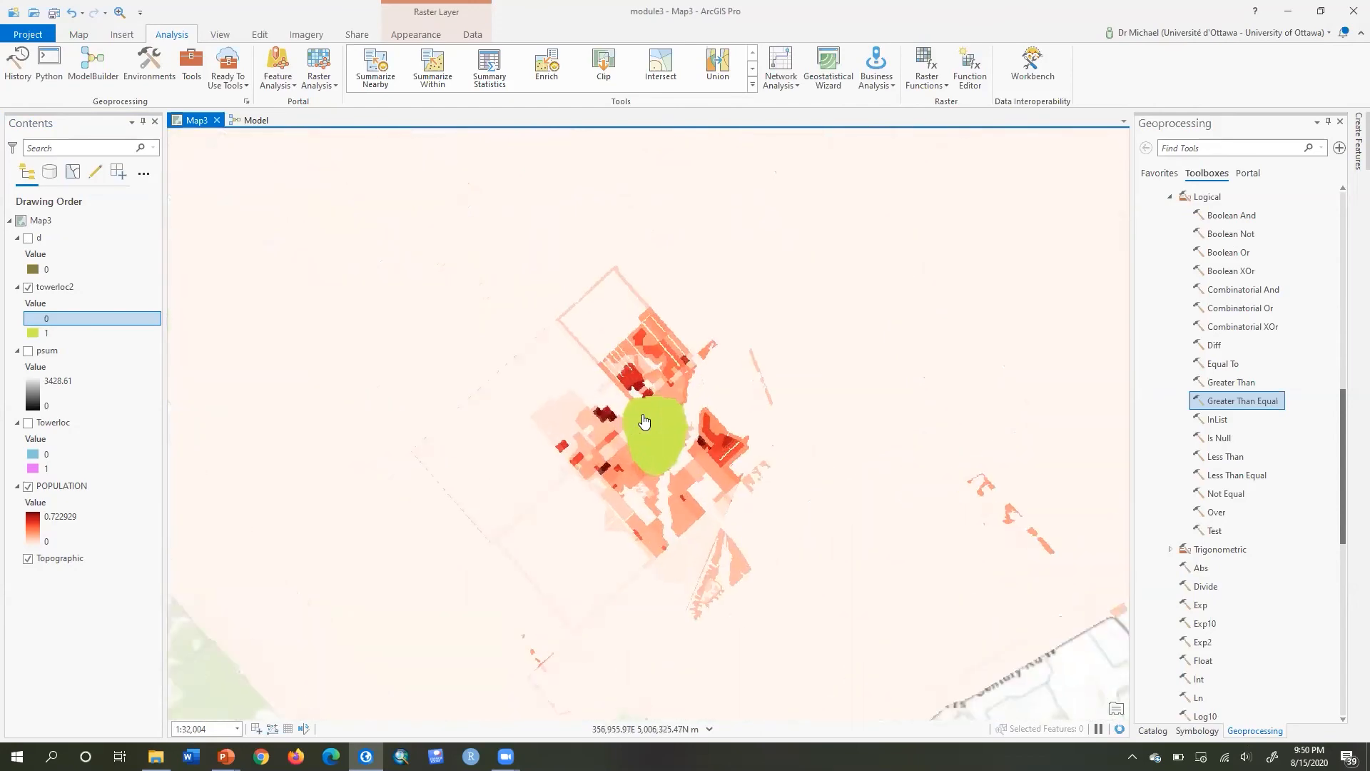
scroll(644, 421, up, 4)
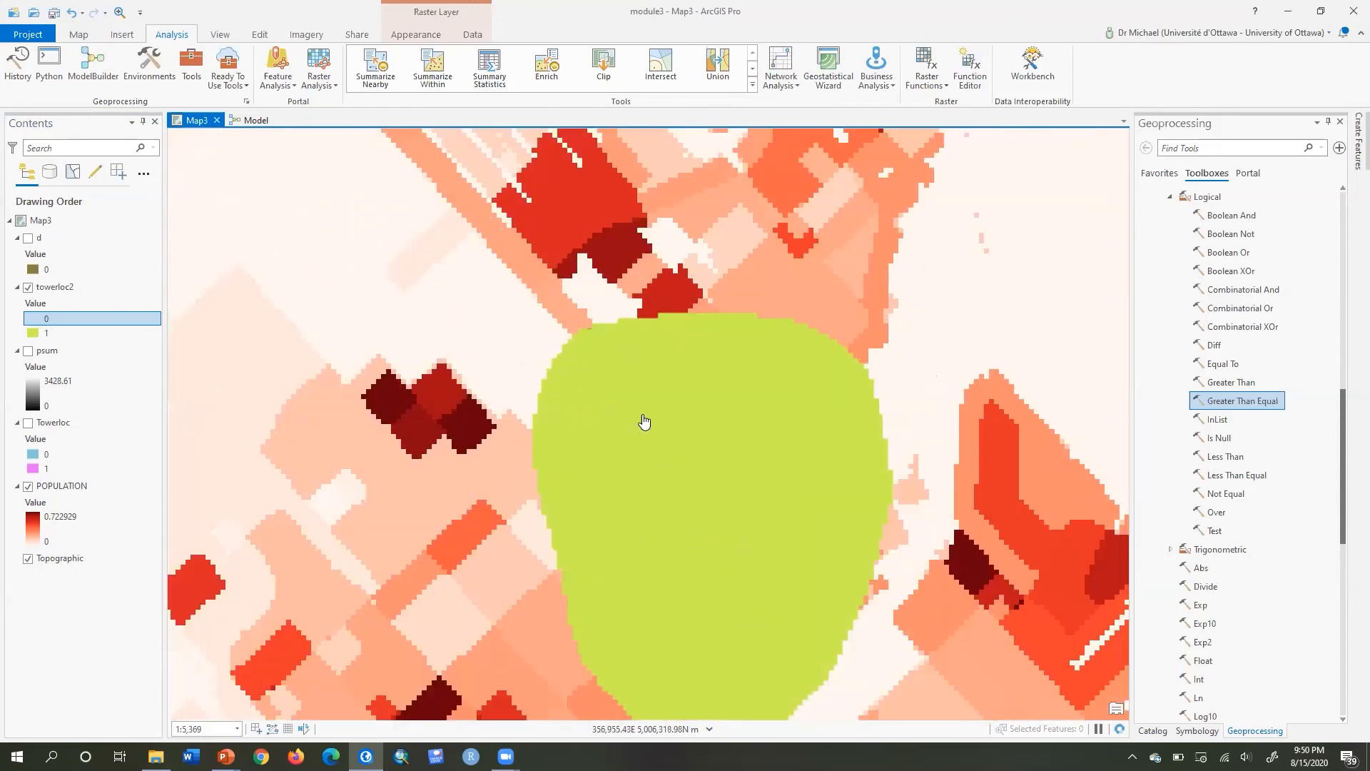
drag(806, 452, 711, 370)
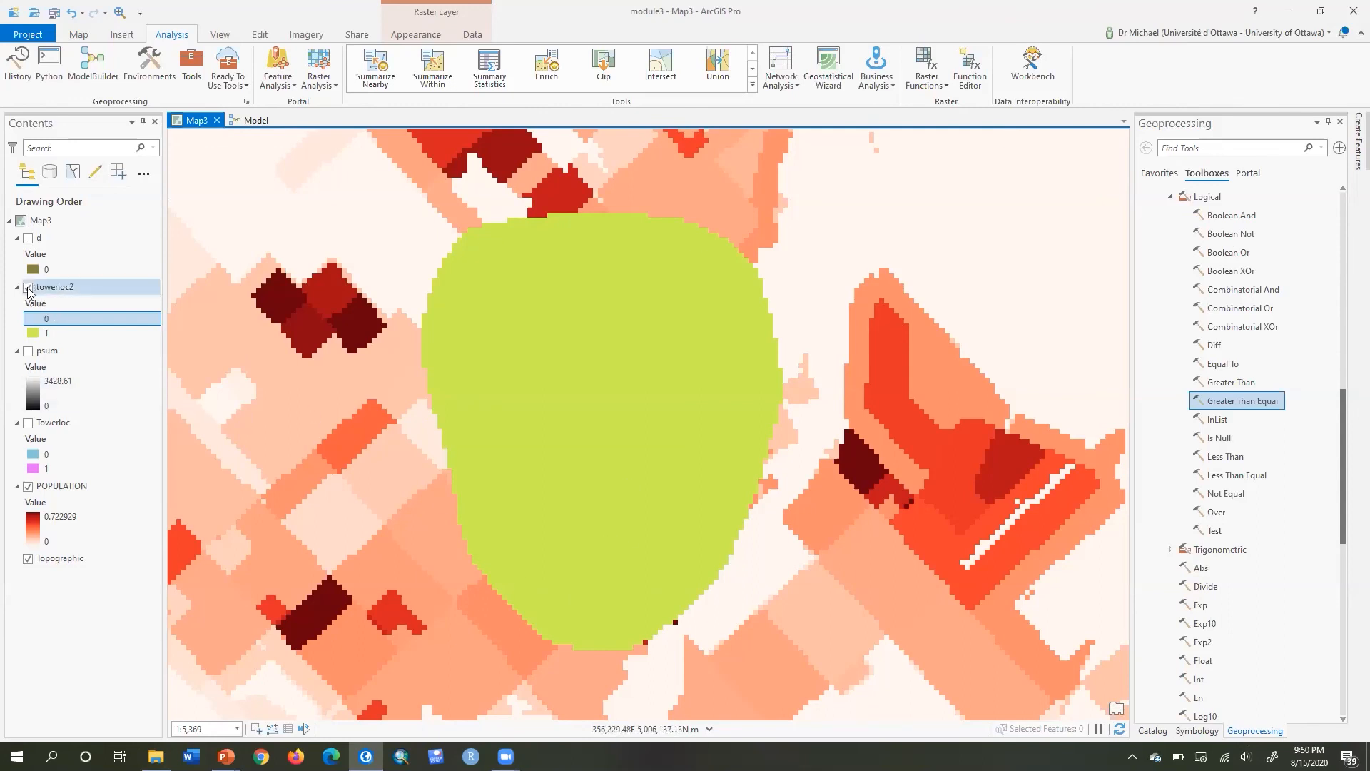
click(428, 36)
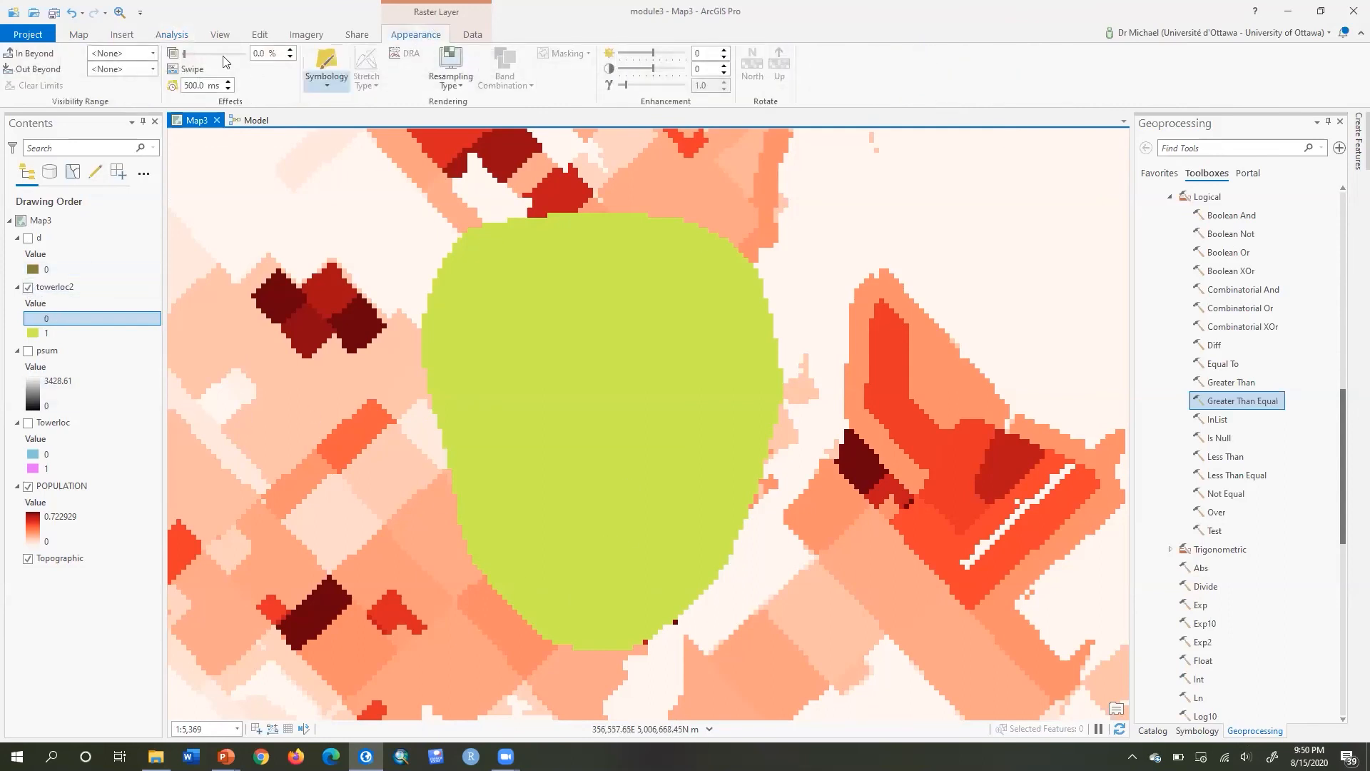
drag(187, 57, 245, 54)
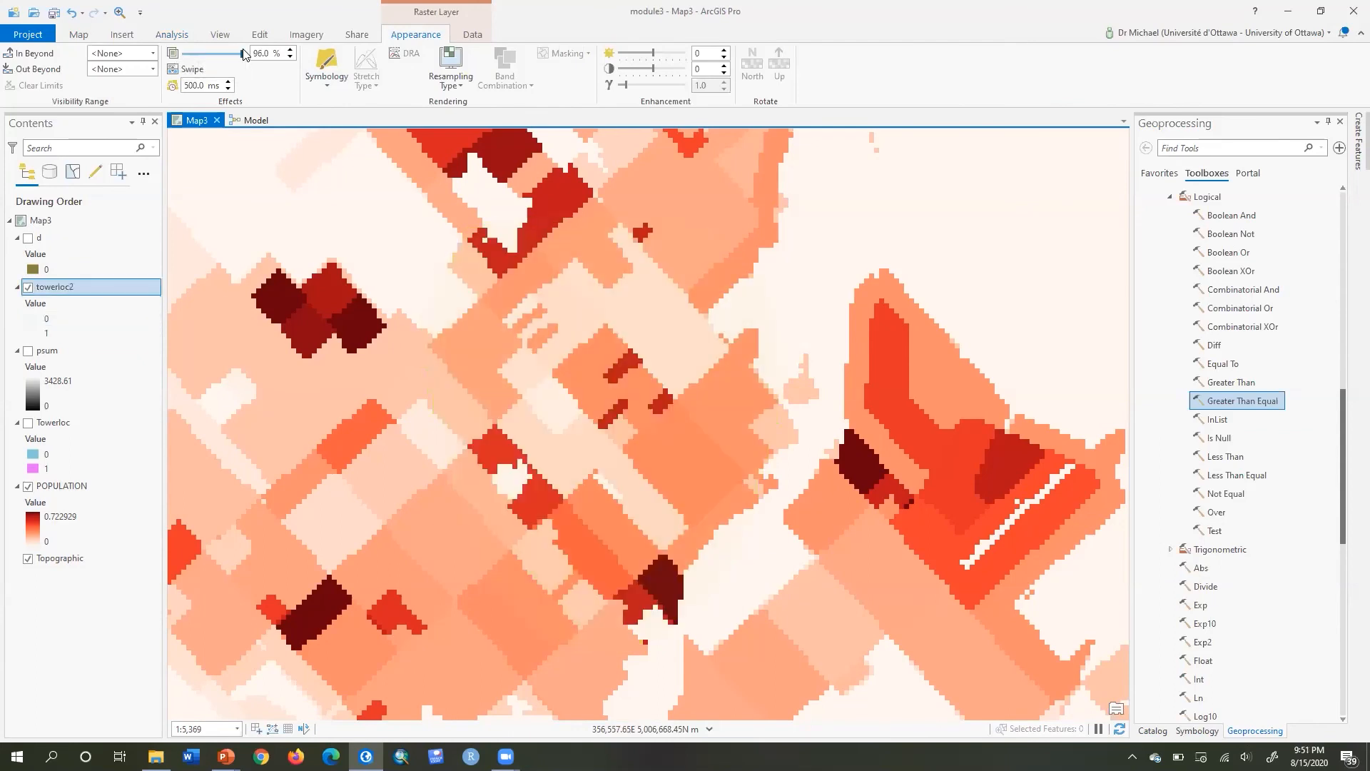
drag(243, 57, 209, 57)
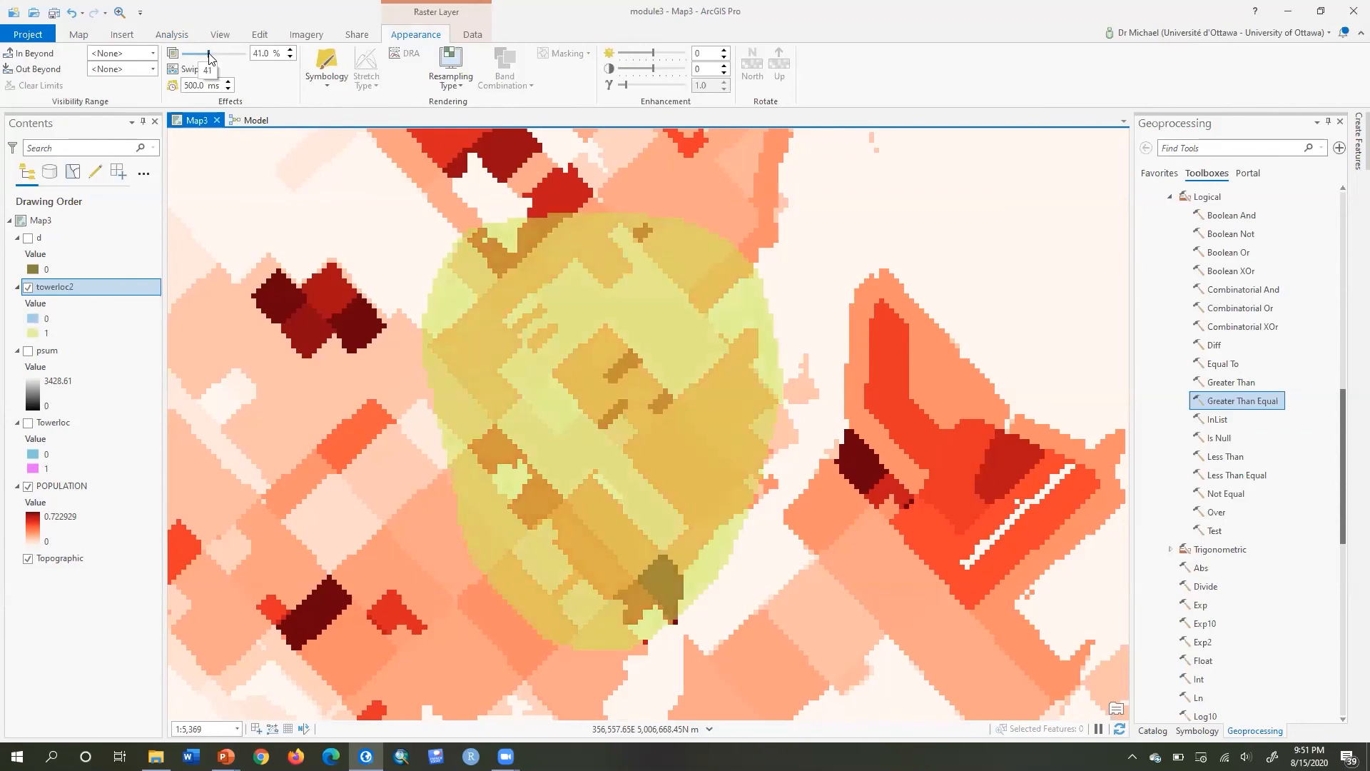
Hide the POPULATION layer and examine the streets and buildings beneath the suitable area.
click(27, 487)
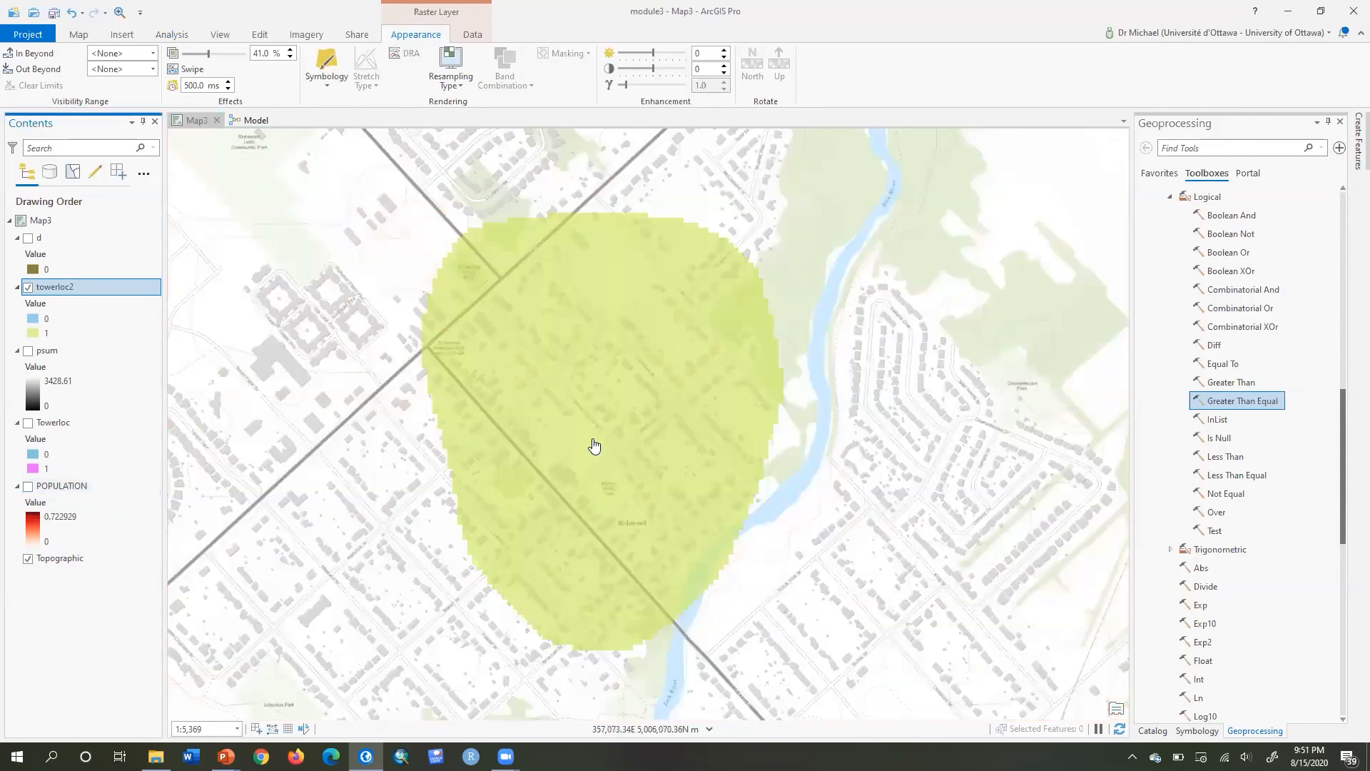
scroll(593, 445, up, 2)
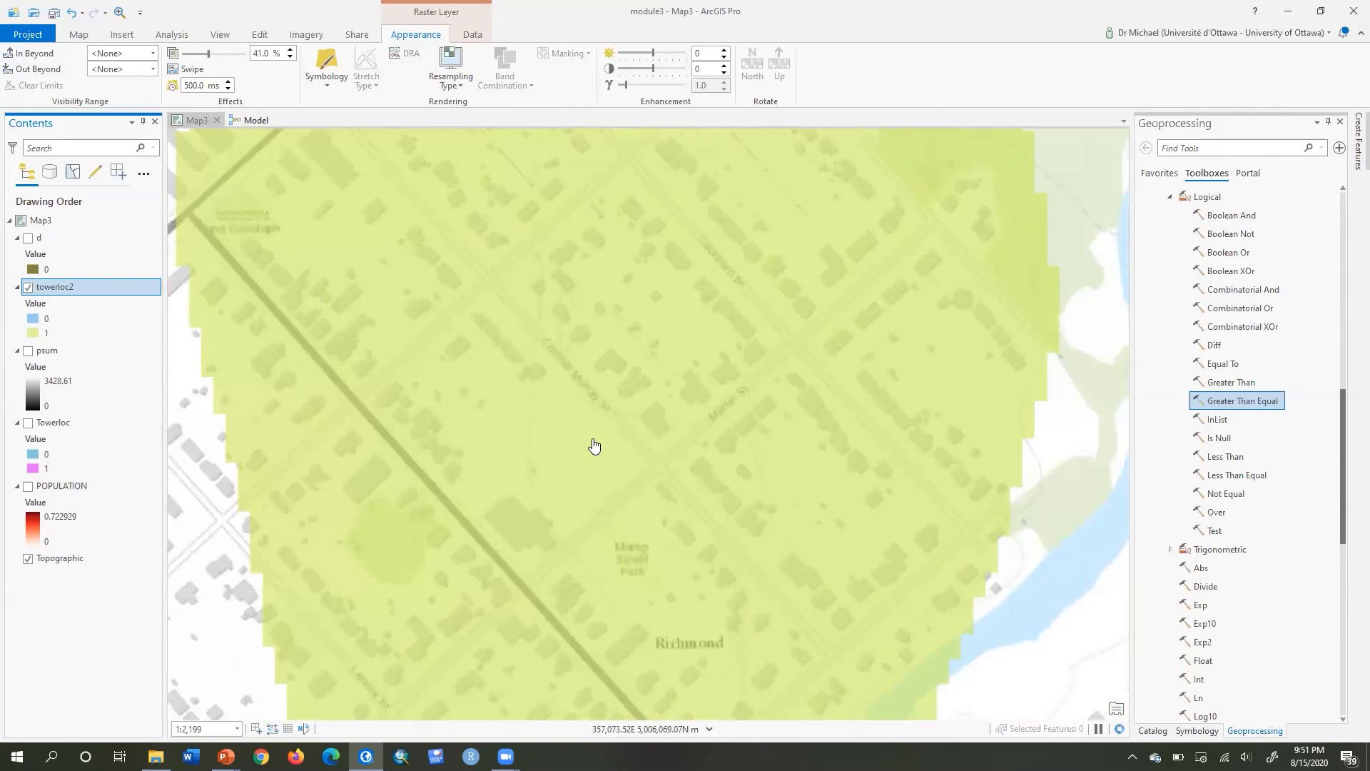
scroll(594, 446, down, 2)
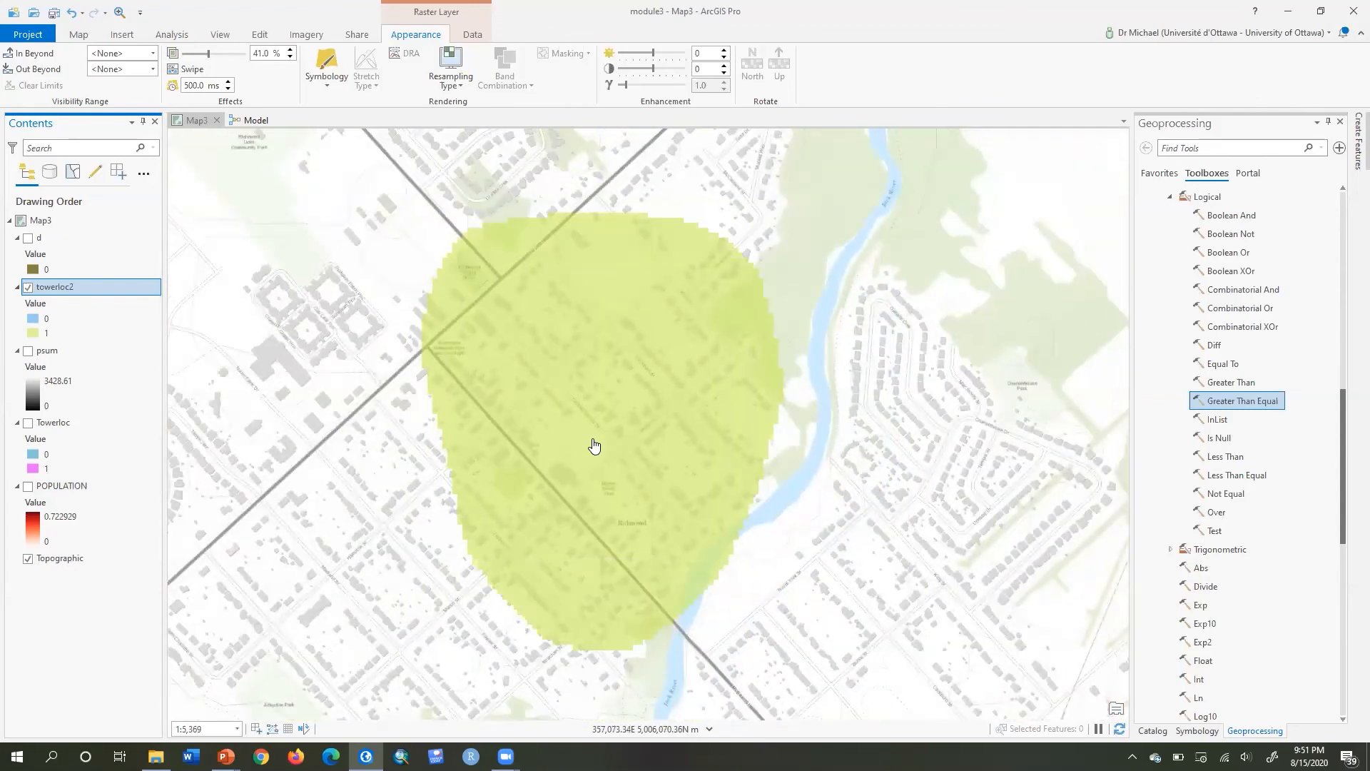